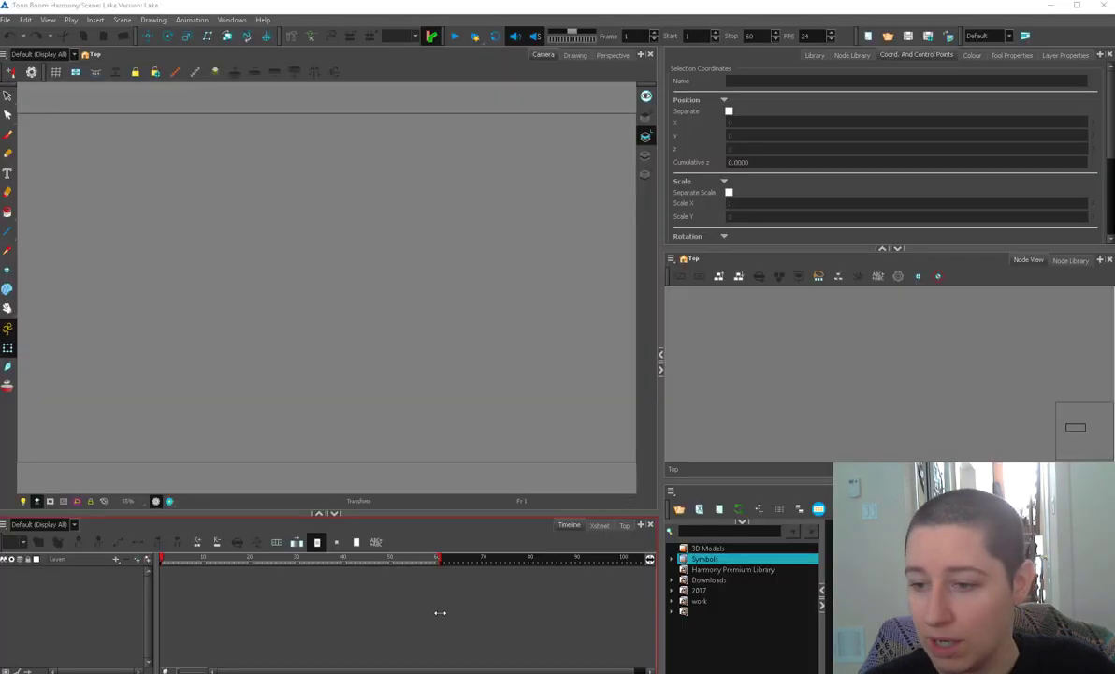
# Switch to MB_BG_01F.psd in Photoshop and examine the Sky and water groups by toggling their visibility and expanding the water and farback groups.
pyautogui.click(704, 300)
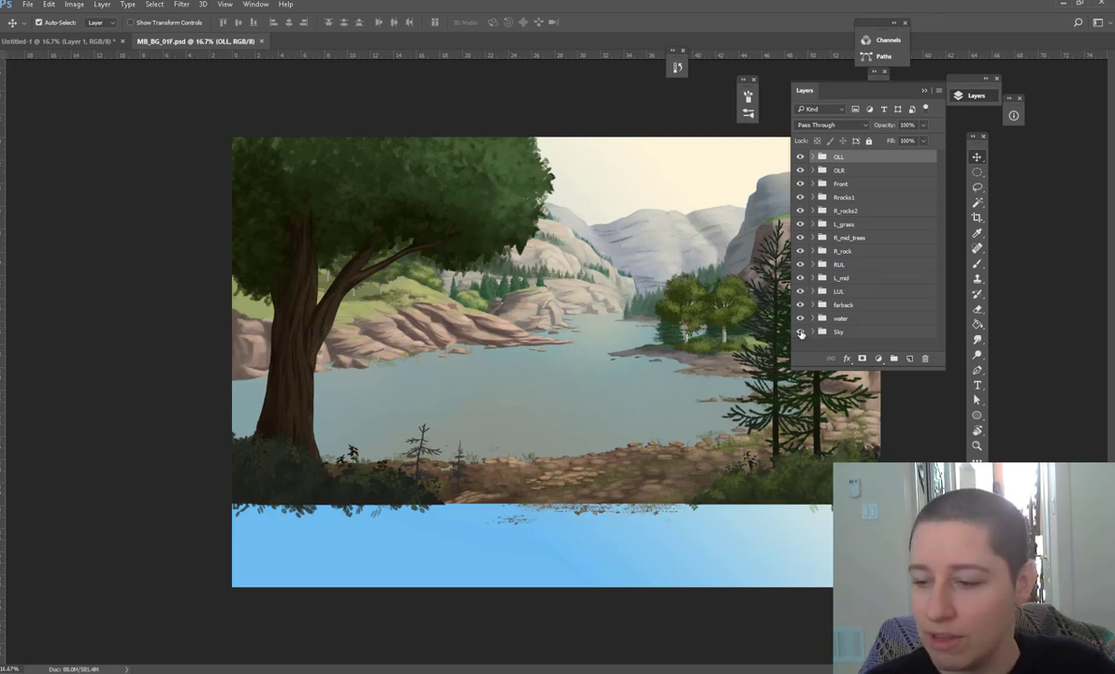
pyautogui.click(800, 332)
pyautogui.click(800, 333)
pyautogui.click(801, 318)
pyautogui.click(801, 318)
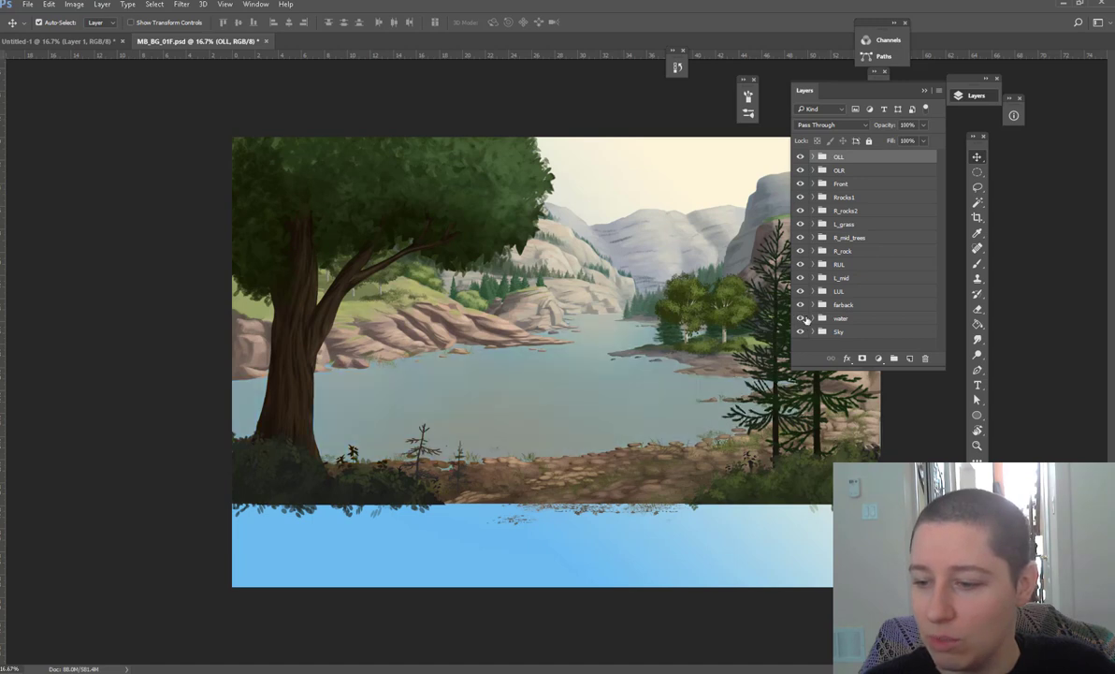
pyautogui.click(811, 318)
pyautogui.click(835, 338)
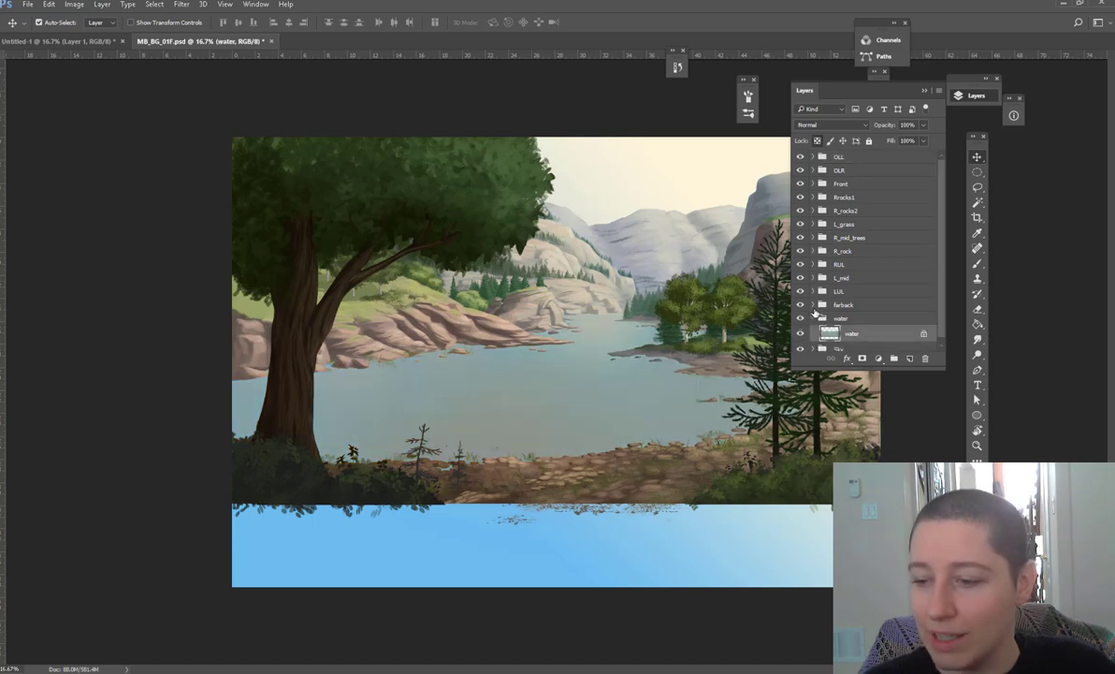
pyautogui.click(812, 305)
pyautogui.click(813, 305)
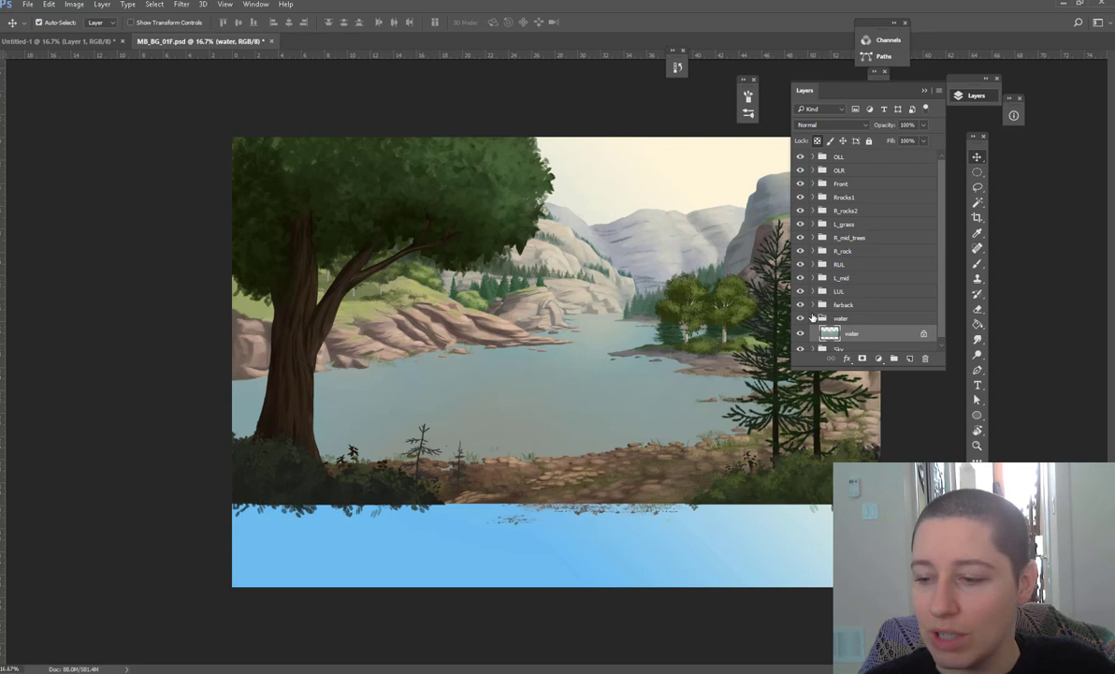
pyautogui.click(812, 318)
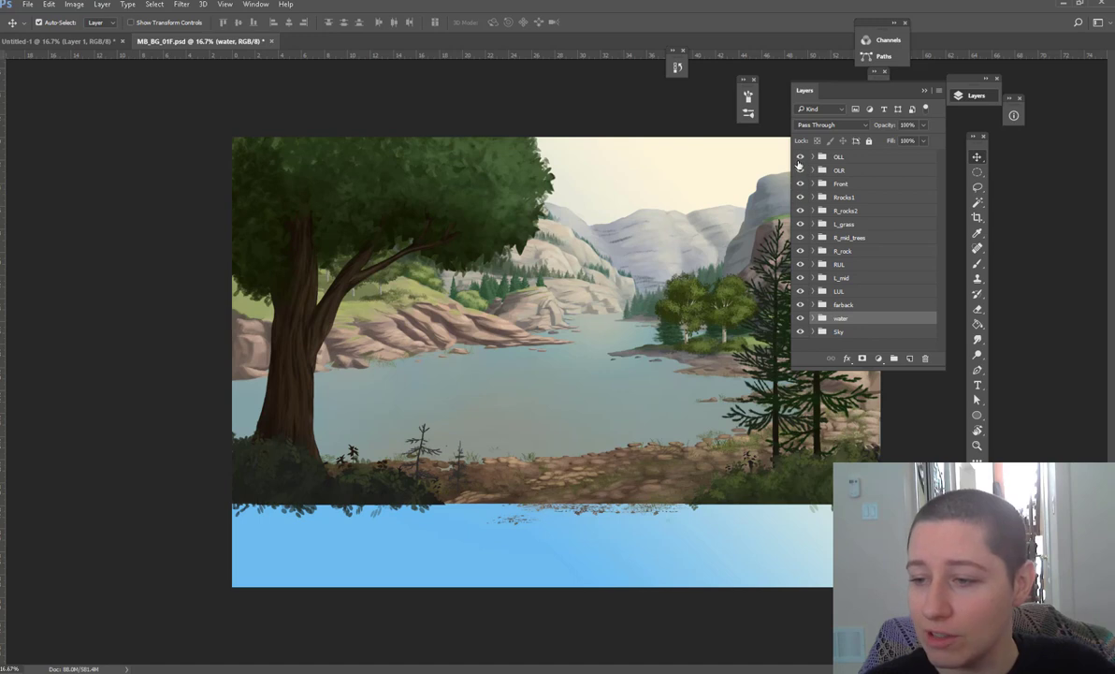
# Hide and show the OLL and Front groups to examine which part of the background each one holds.
pyautogui.click(800, 157)
pyautogui.click(799, 157)
pyautogui.click(800, 183)
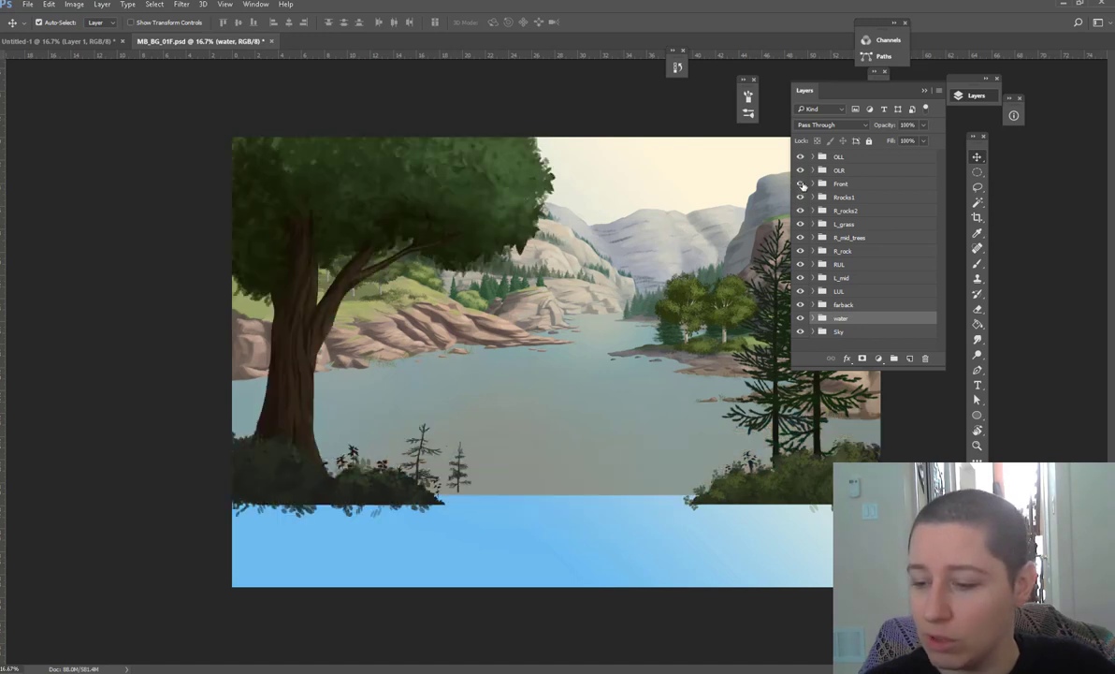
pyautogui.click(800, 183)
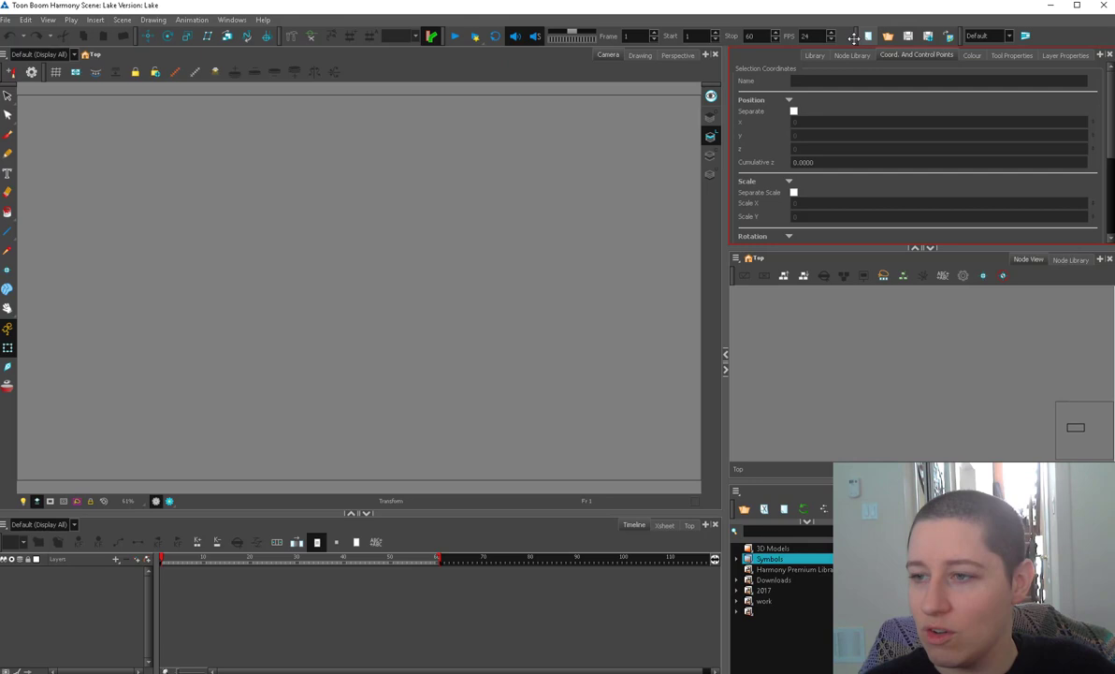
# Switch back to Harmony, relocate the File toolbar to the start of the toolbar row, and look over the available import commands.
pyautogui.moveTo(854, 36); pyautogui.dragTo(12, 44)
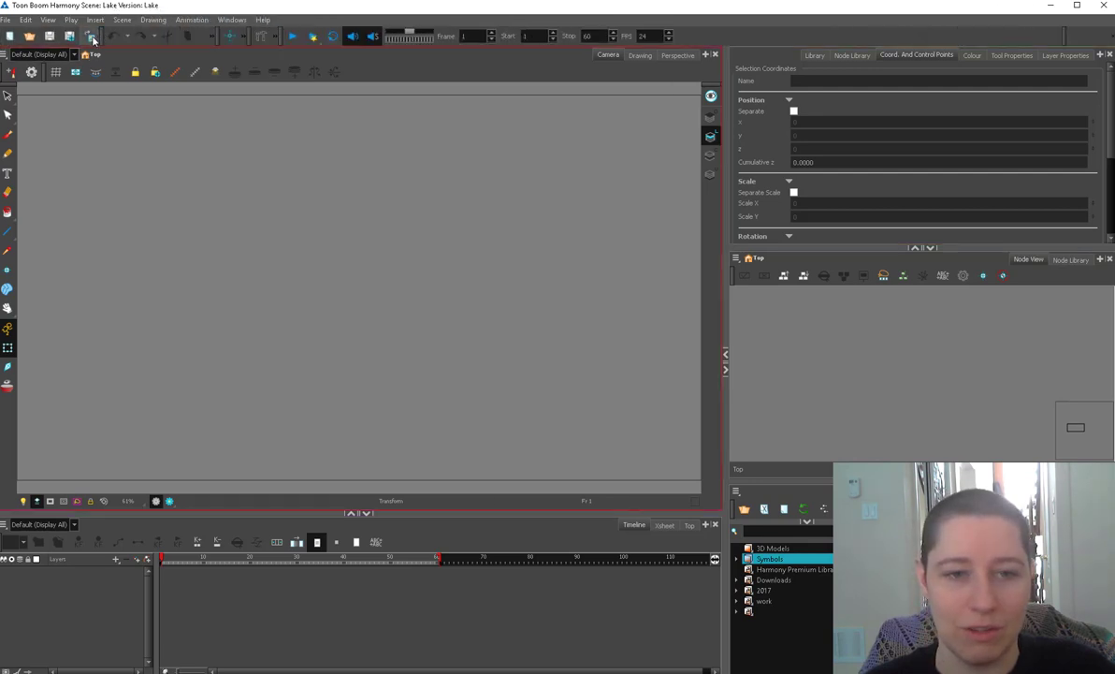
pyautogui.click(5, 20)
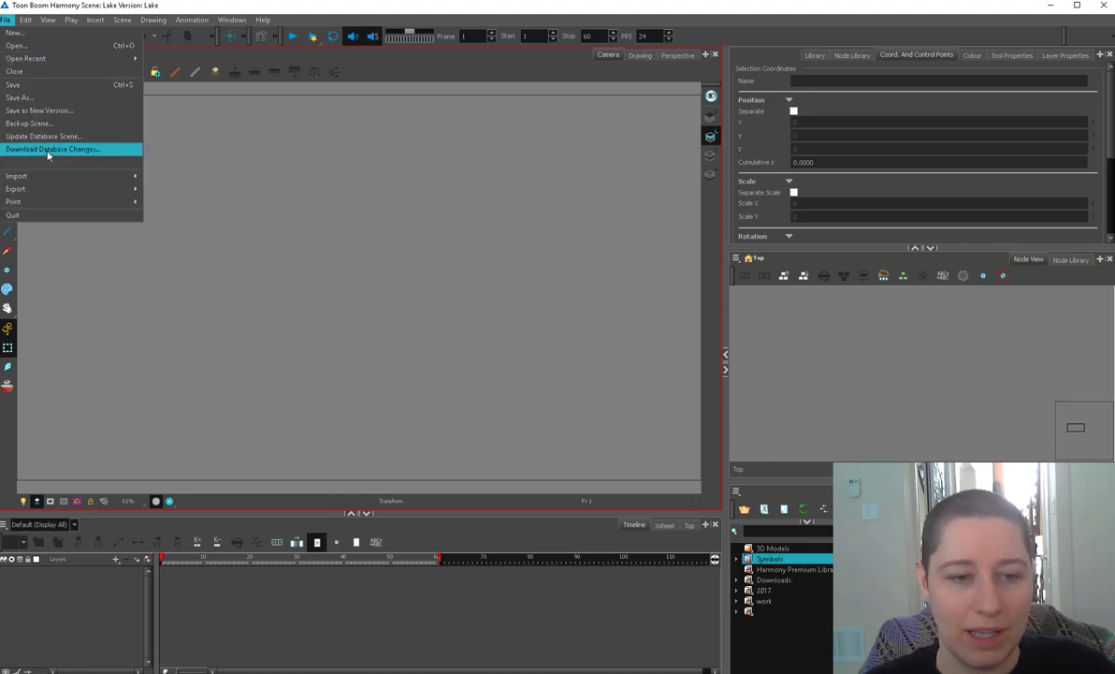
pyautogui.moveTo(121, 175)
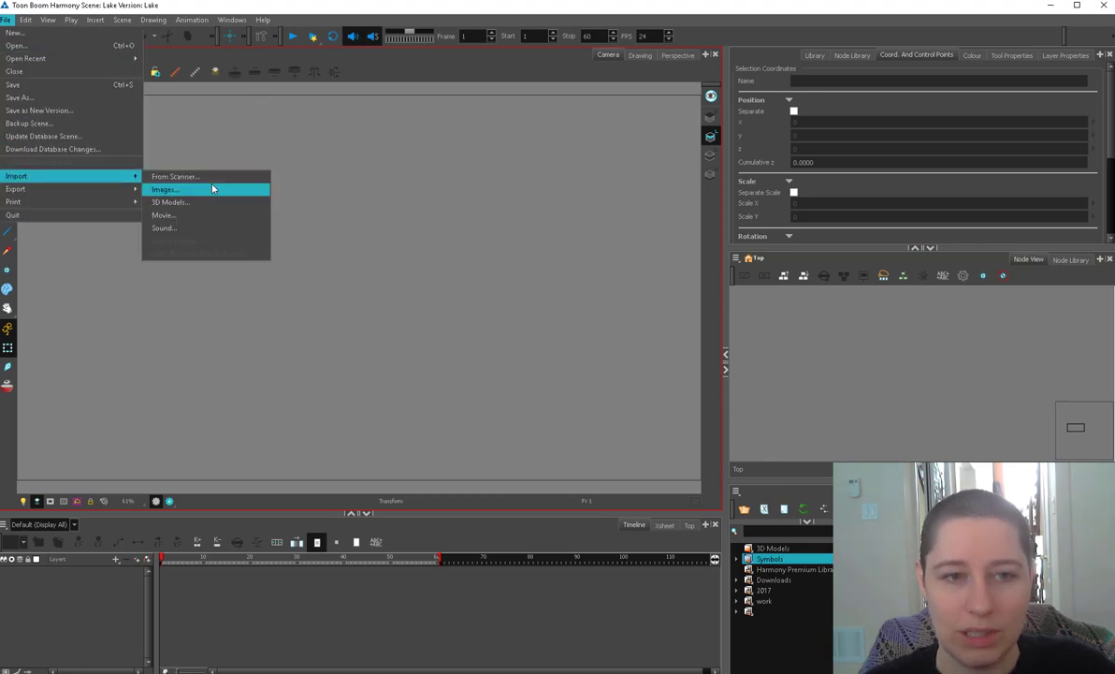
pyautogui.click(109, 3)
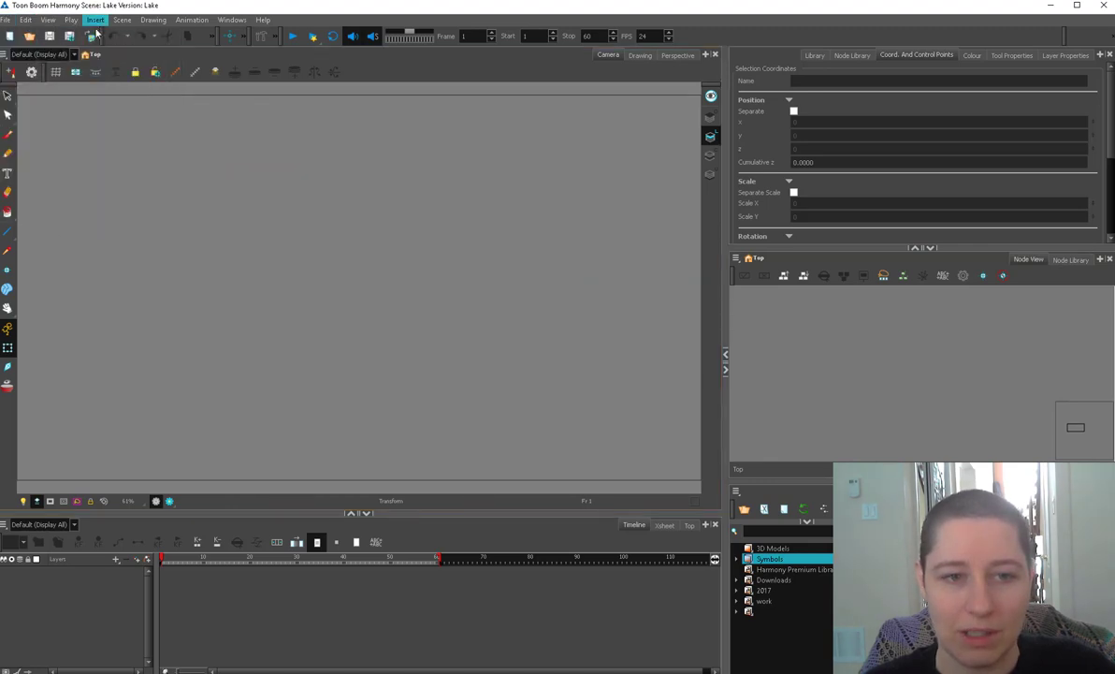
# Start importing MB_BG_01F.psd into newly created layers, kept as original bitmap with Fit alignment and Straight alpha.
pyautogui.click(91, 36)
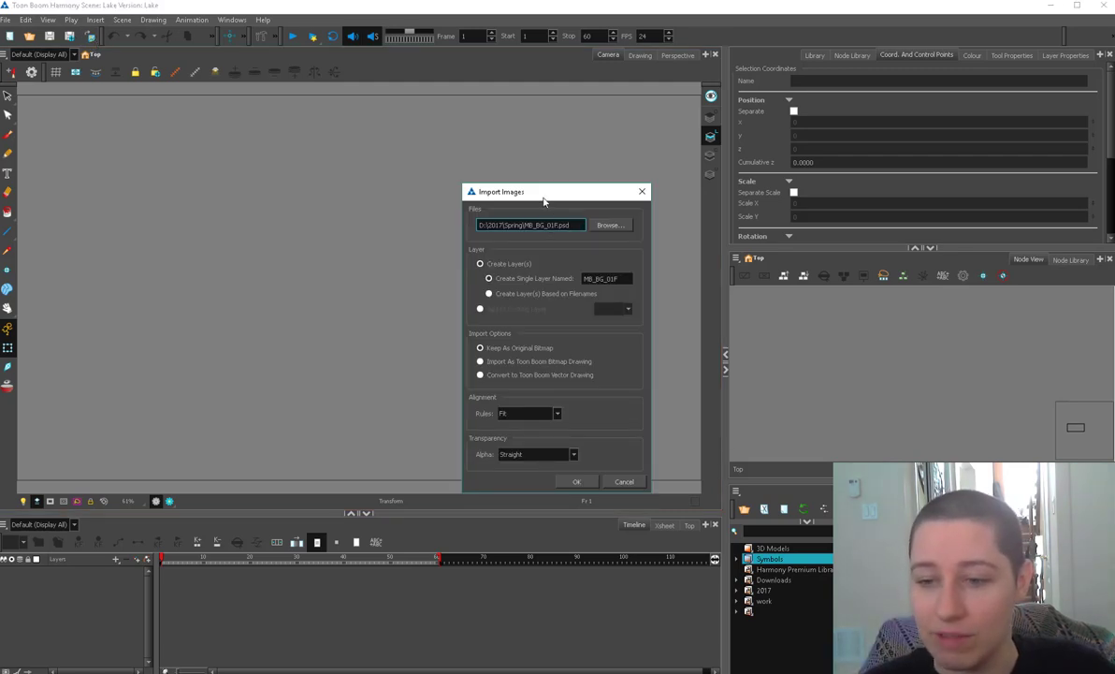
pyautogui.moveTo(544, 200); pyautogui.dragTo(479, 139)
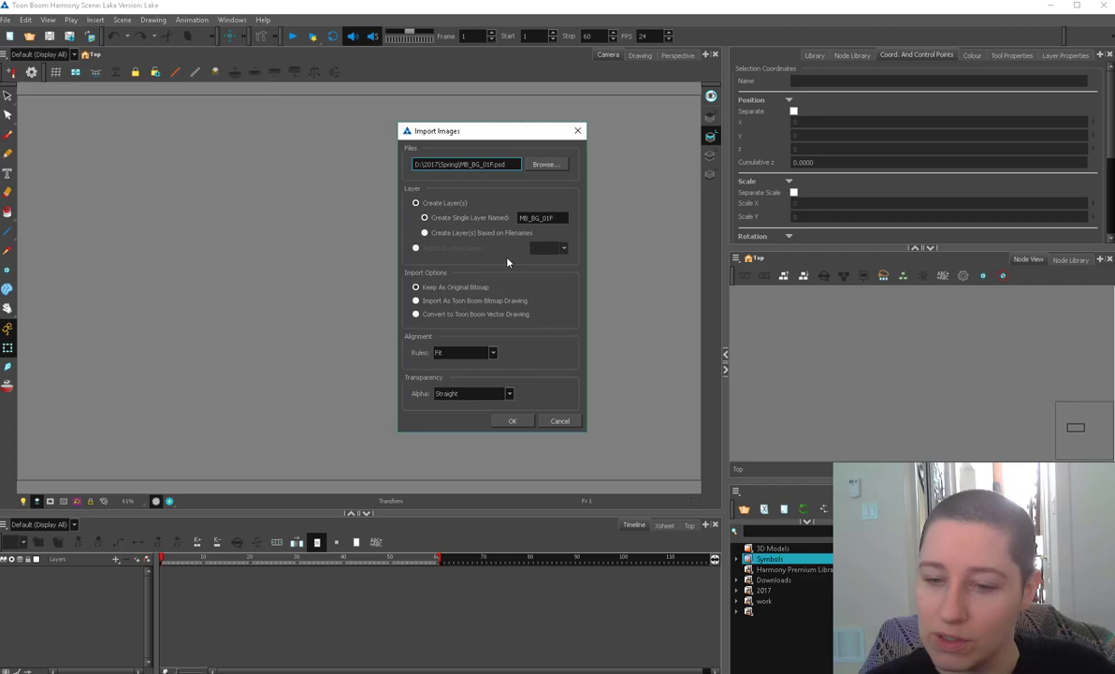
pyautogui.click(447, 202)
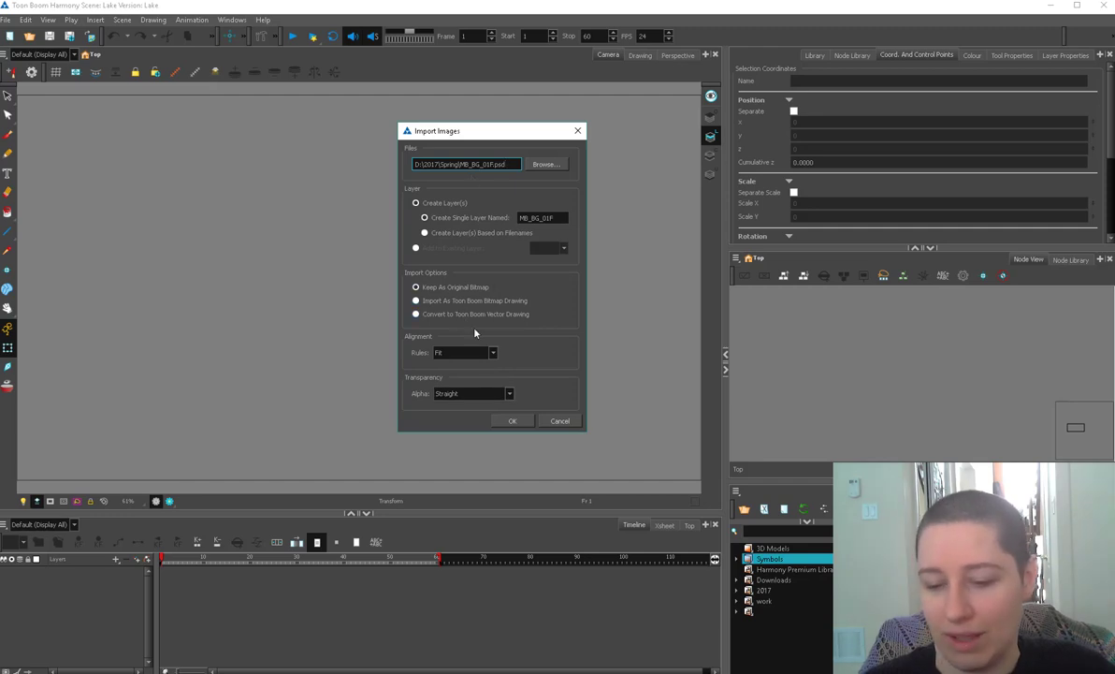
pyautogui.click(514, 421)
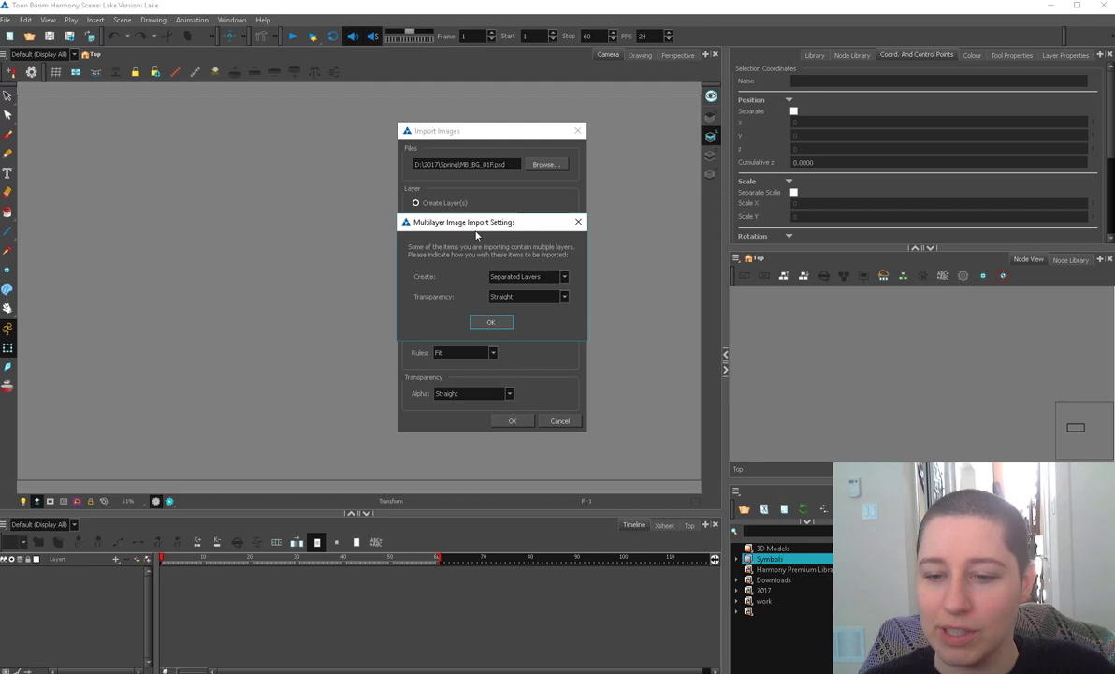
# Complete the multilayer import with the Separated Layers option and Straight transparency.
pyautogui.moveTo(488, 222); pyautogui.dragTo(254, 194)
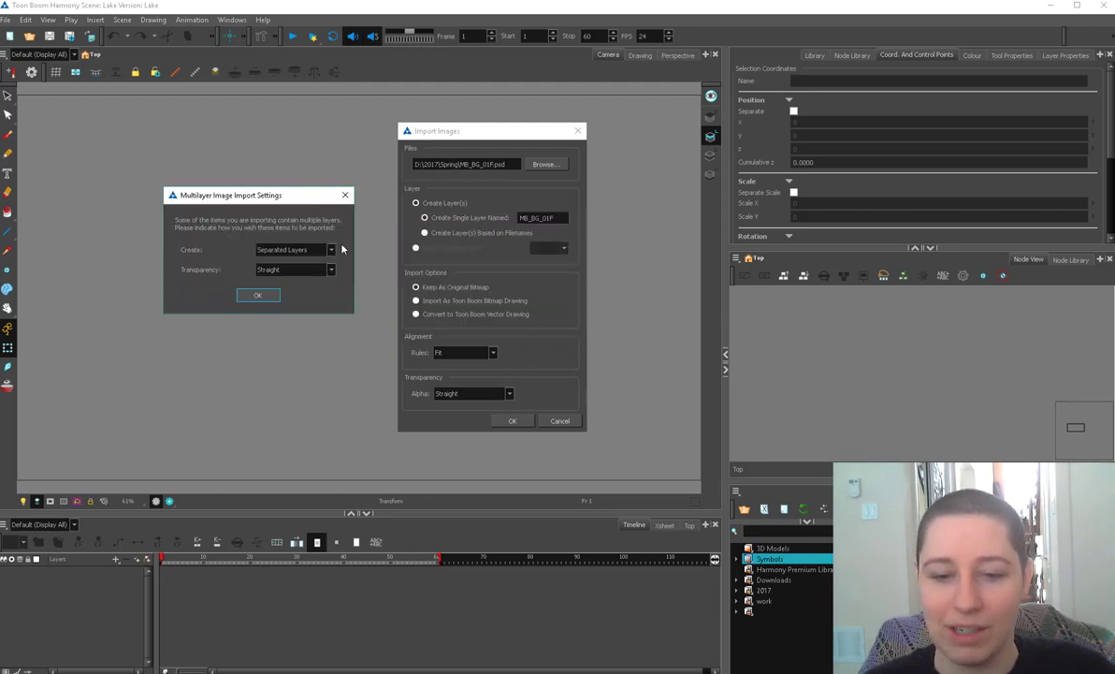
pyautogui.click(315, 253)
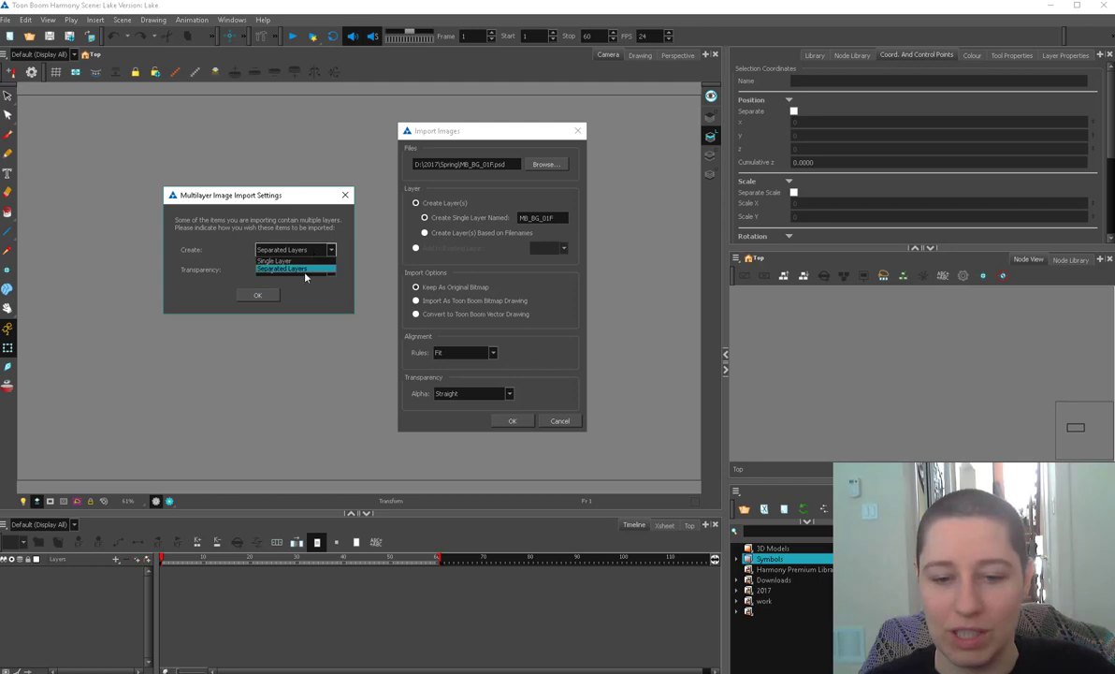
pyautogui.click(298, 268)
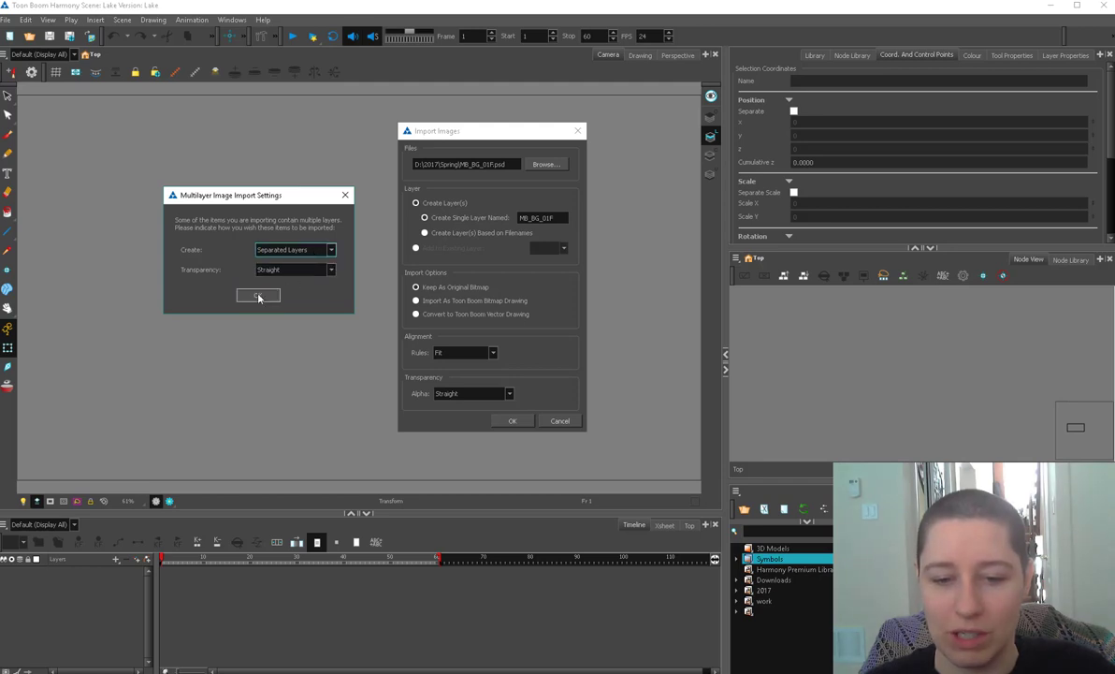
pyautogui.click(259, 295)
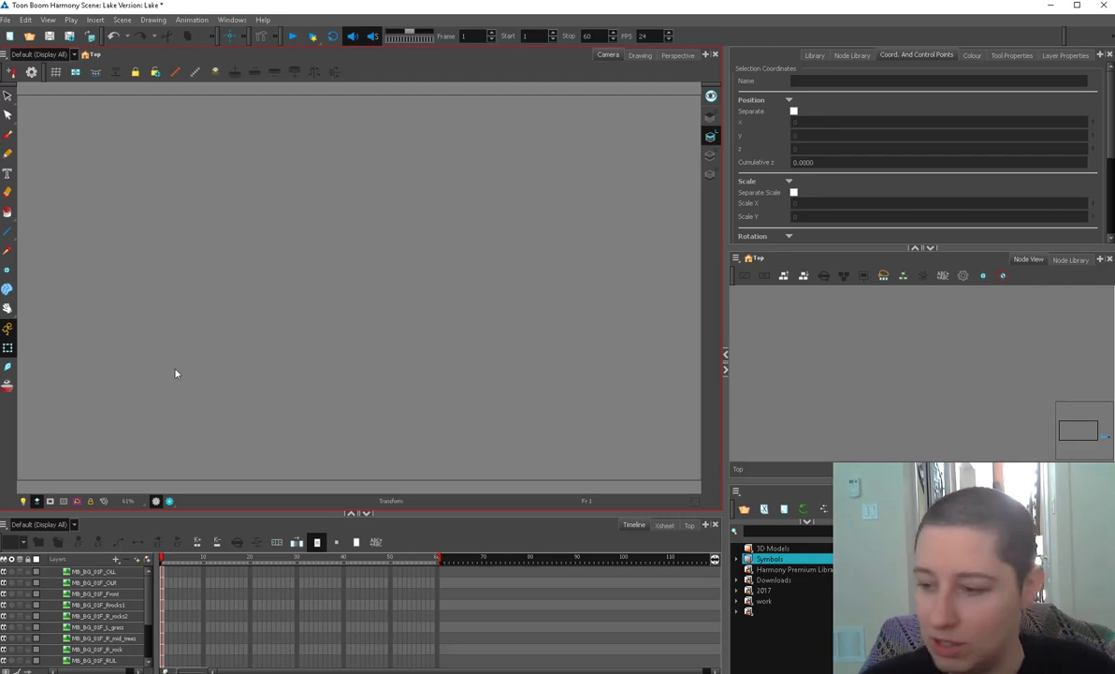
# Enlarge the timeline and add a parent peg to every imported background layer.
pyautogui.click(1106, 438)
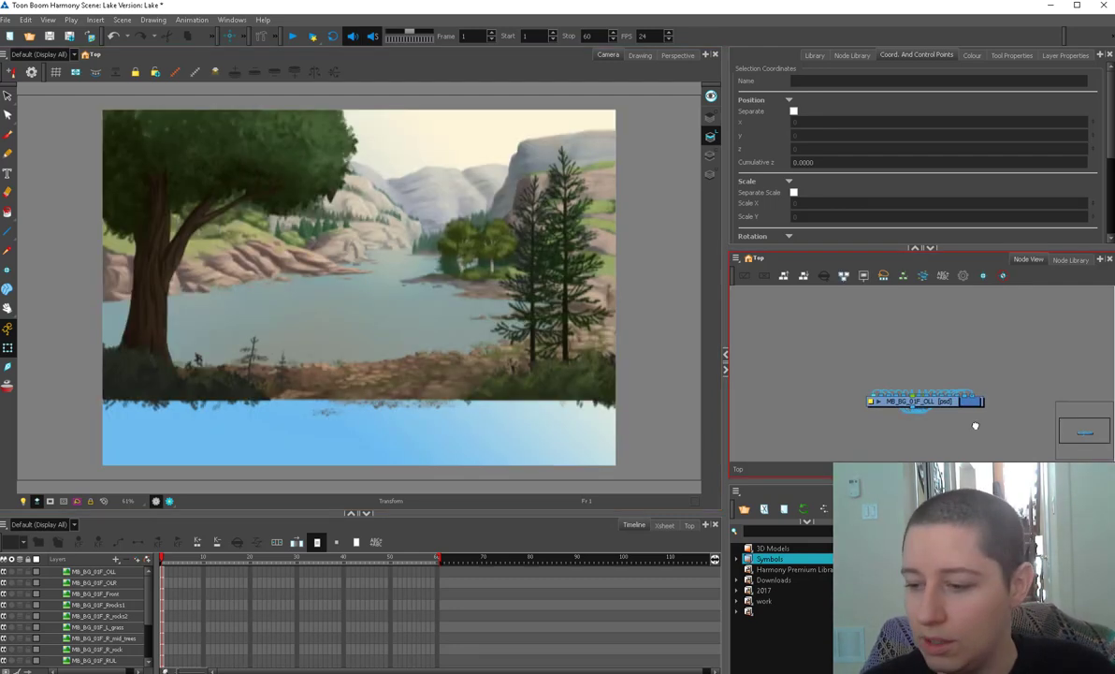
pyautogui.moveTo(974, 425); pyautogui.dragTo(881, 433)
pyautogui.scroll(-2, 669, 388)
pyautogui.moveTo(909, 377); pyautogui.dragTo(860, 395)
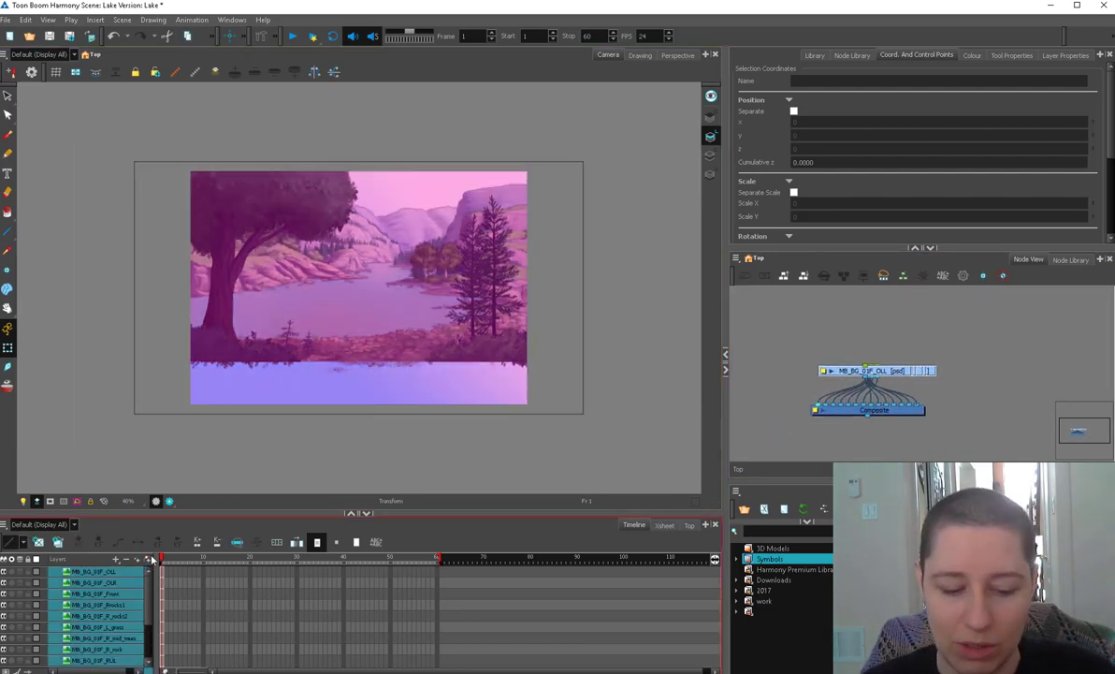
pyautogui.moveTo(185, 517); pyautogui.dragTo(178, 458)
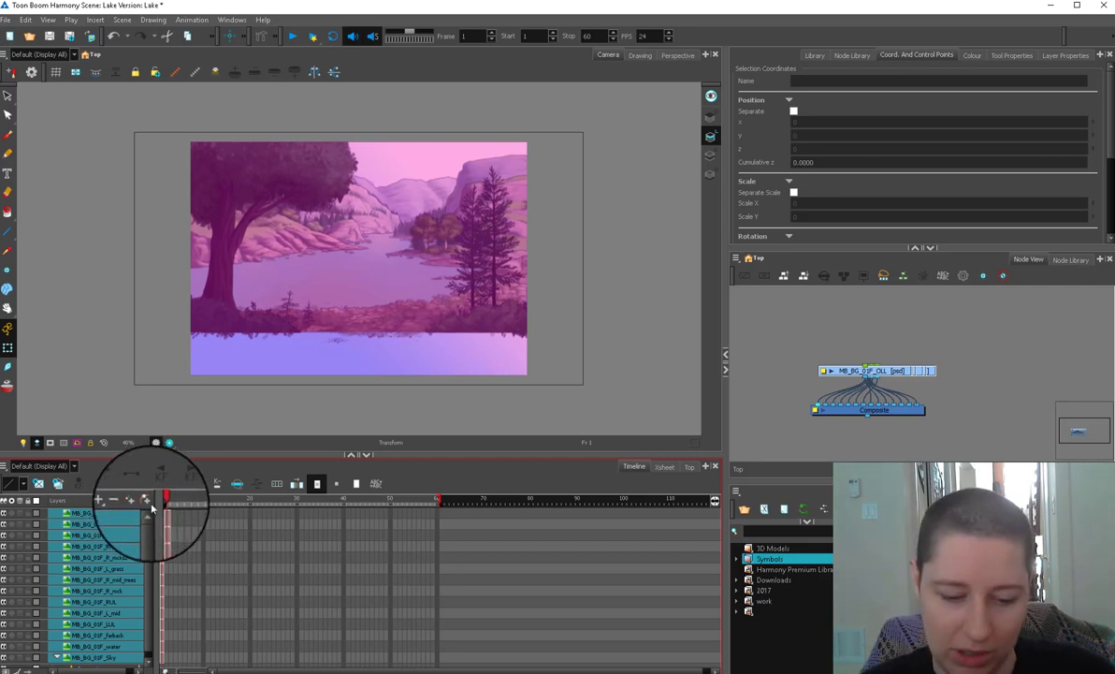
pyautogui.click(148, 503)
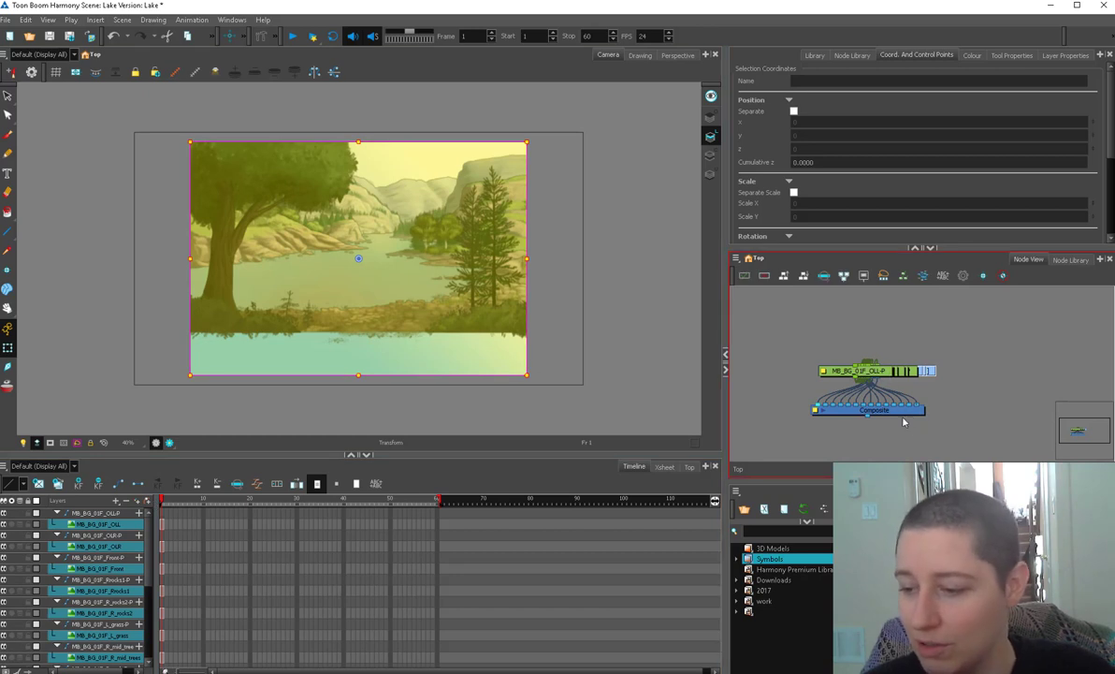
# Order the node network above the Composite with X overlap 25%, layer spacing 60 and vertical spacing 5.
pyautogui.moveTo(911, 413)
pyautogui.mouseDown()
pyautogui.moveTo(923, 418)
pyautogui.moveTo(901, 415)
pyautogui.mouseUp()
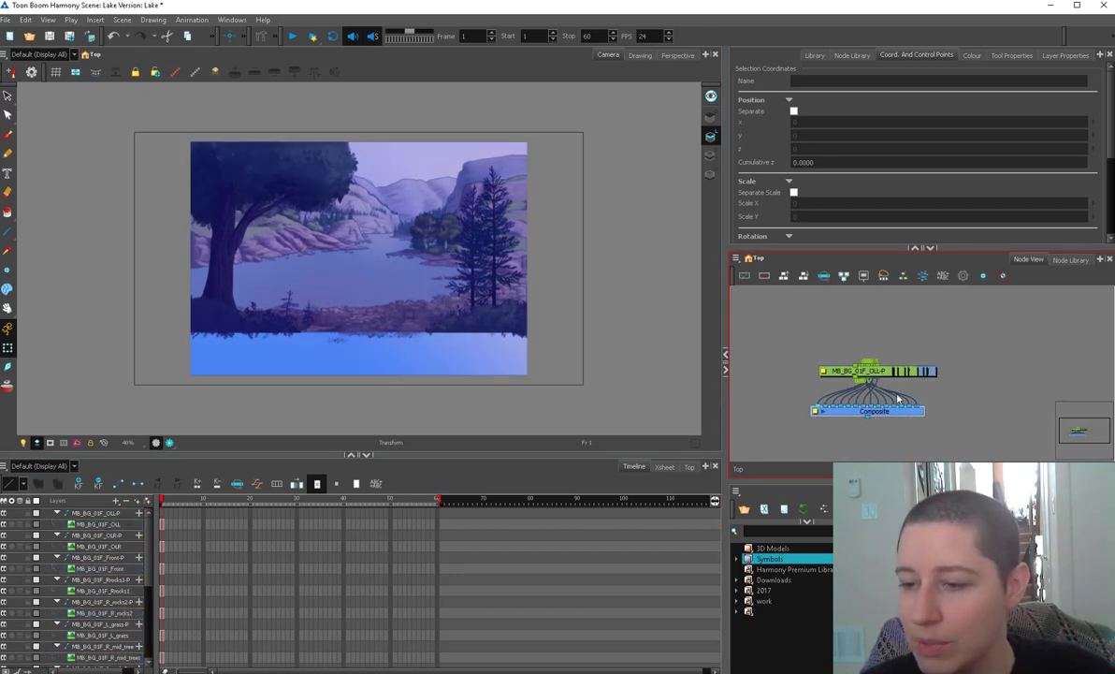
pyautogui.click(785, 277)
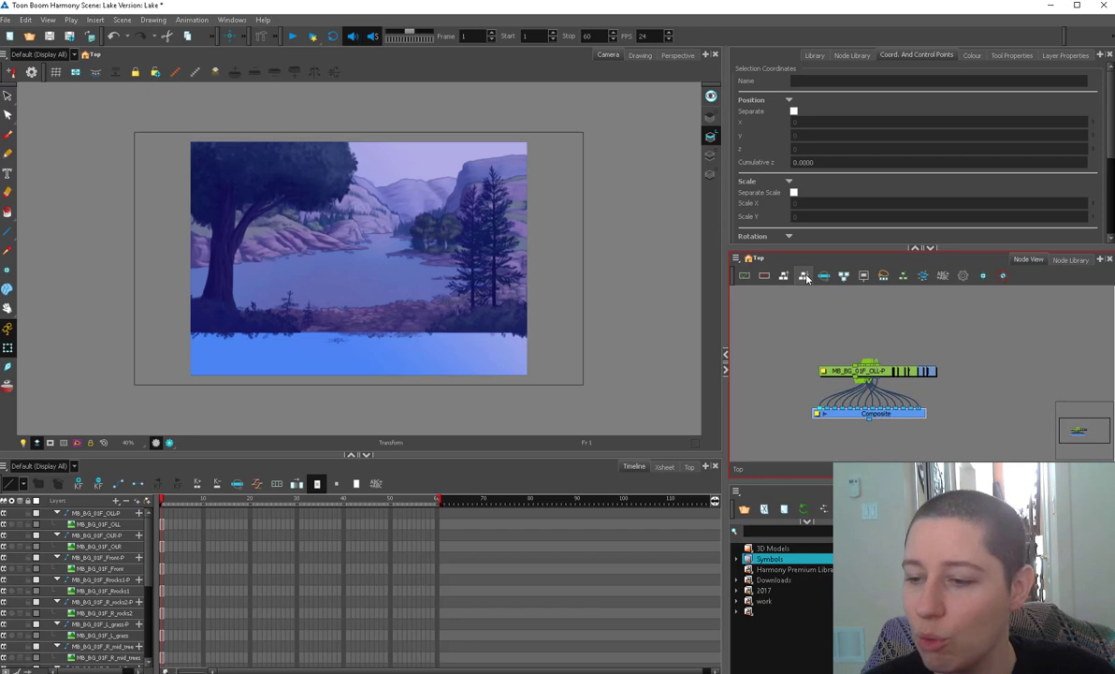
pyautogui.keyDown('shift'); pyautogui.click(784, 279); pyautogui.keyUp('shift')
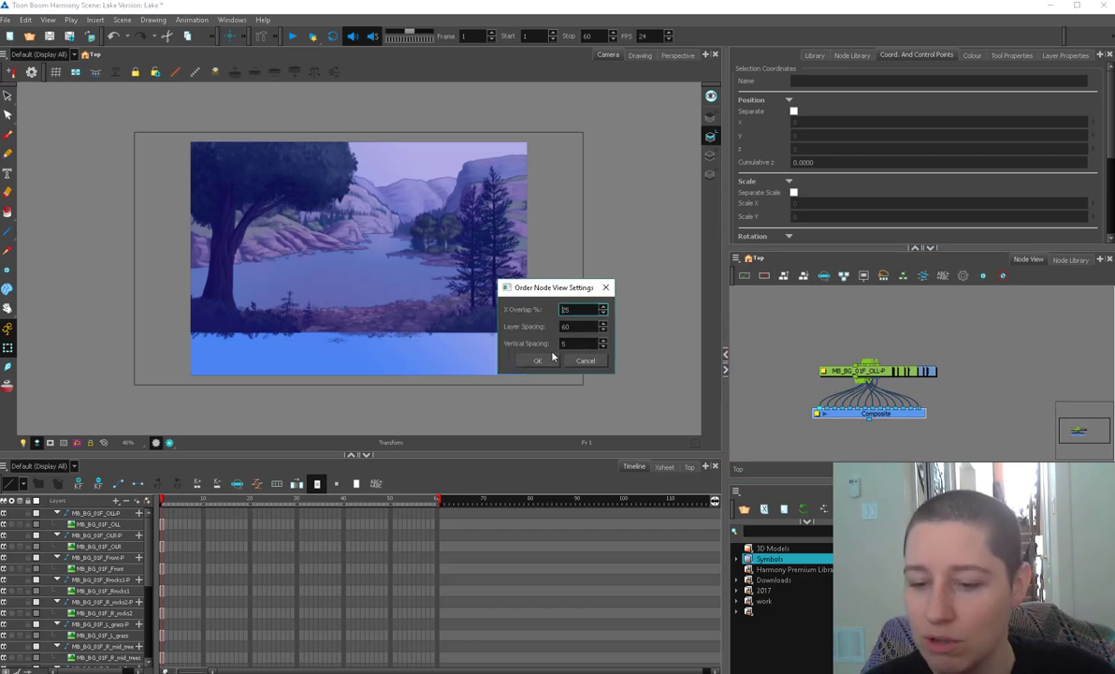
pyautogui.click(537, 360)
pyautogui.scroll(-8, 885, 352)
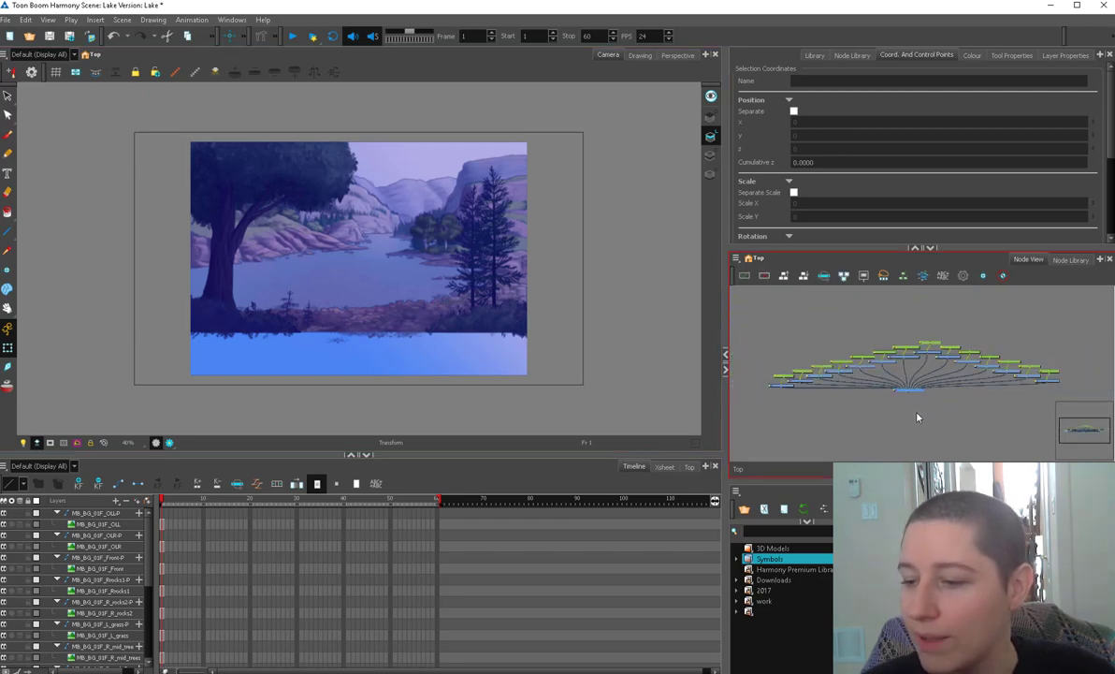
# Group all the background's nodes into a single group and add a parent peg to that group.
pyautogui.moveTo(1073, 331); pyautogui.dragTo(738, 418)
pyautogui.hotkey('ctrl', 'g')
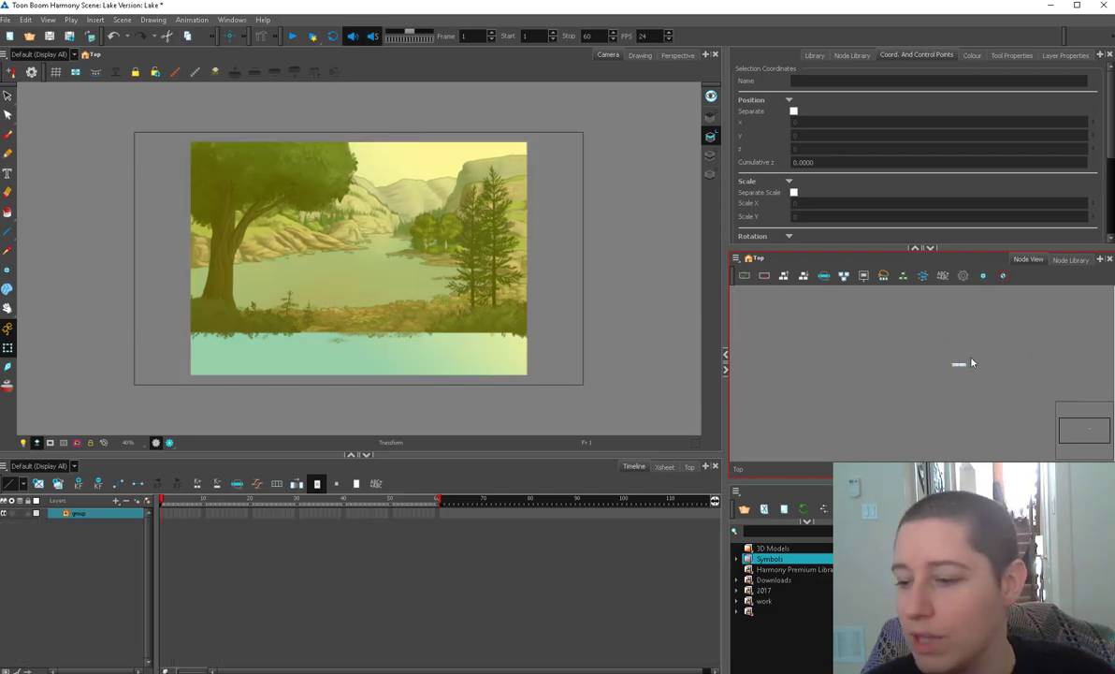
pyautogui.scroll(4, 967, 365)
pyautogui.moveTo(967, 365); pyautogui.dragTo(864, 391)
pyautogui.hotkey('ctrl', 'p')
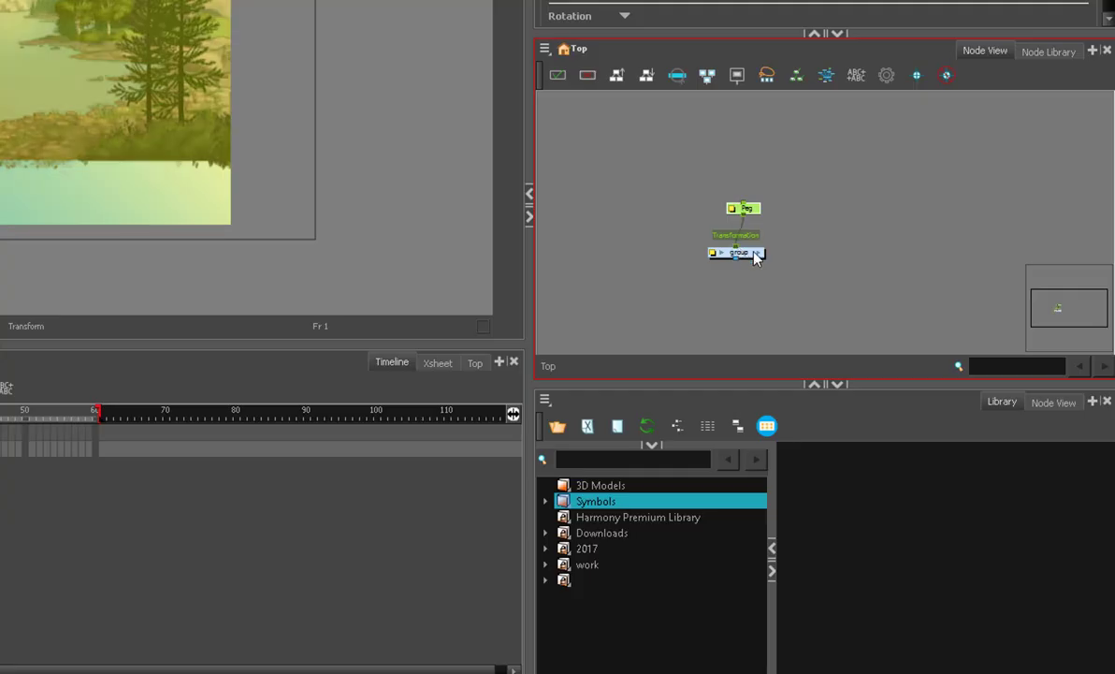
# Ungroup the background nodes under the new peg and place the peg centrally above the network.
pyautogui.rightClick(876, 395)
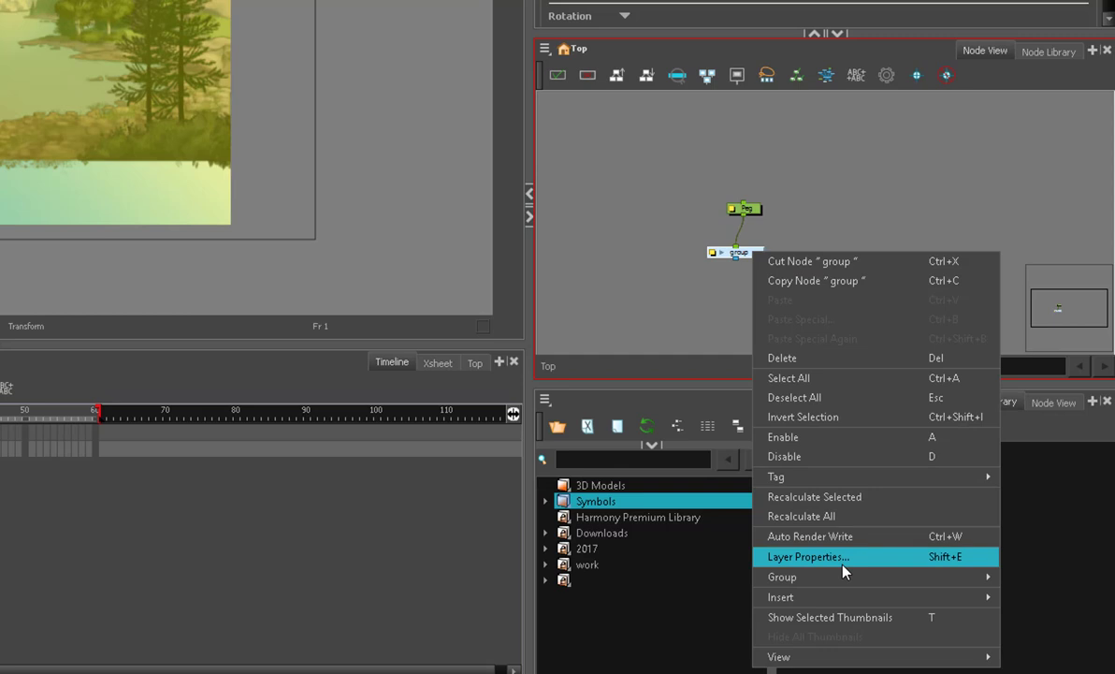
pyautogui.moveTo(840, 578)
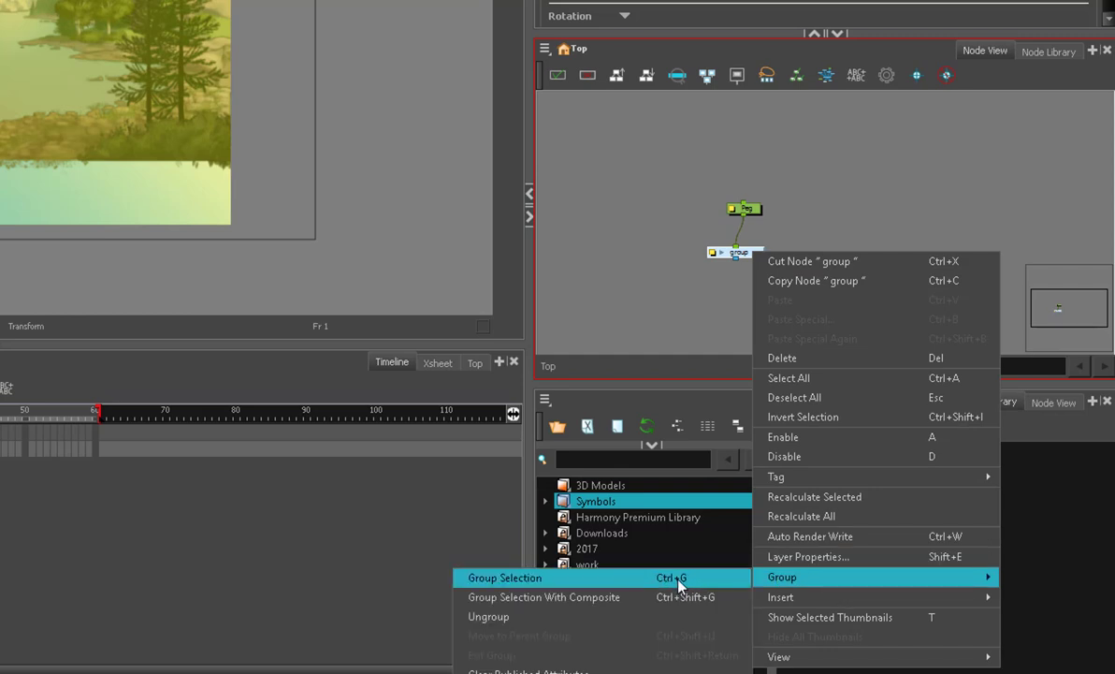
pyautogui.click(659, 618)
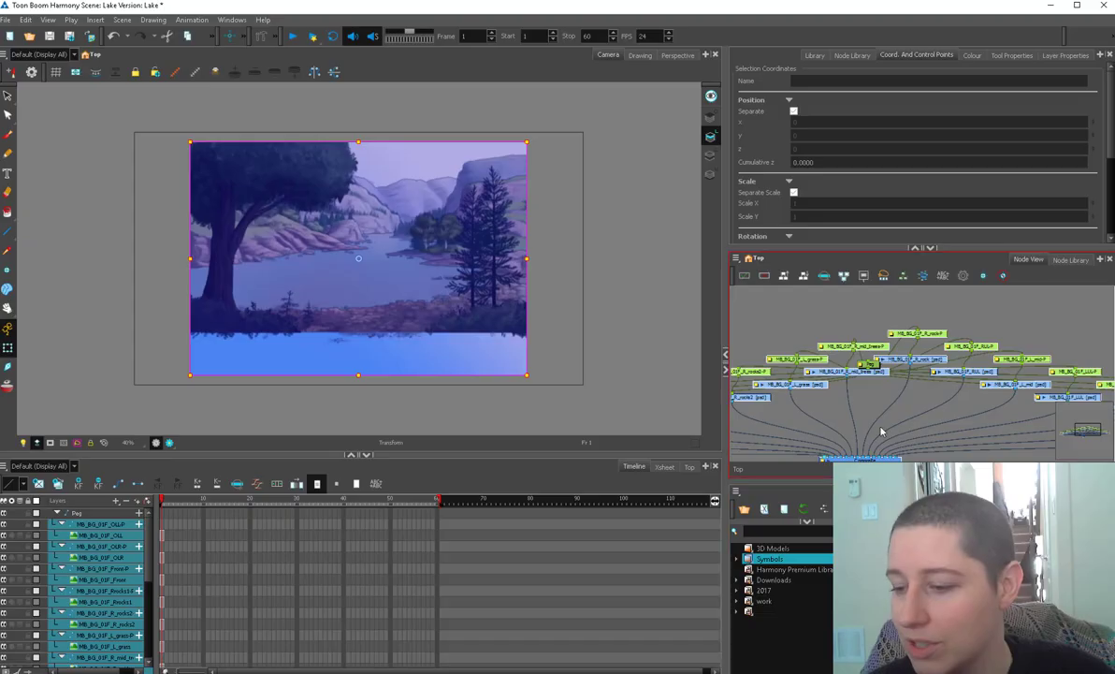
pyautogui.moveTo(870, 365); pyautogui.dragTo(892, 331)
pyautogui.scroll(-2, 881, 355)
pyautogui.scroll(-2, 903, 401)
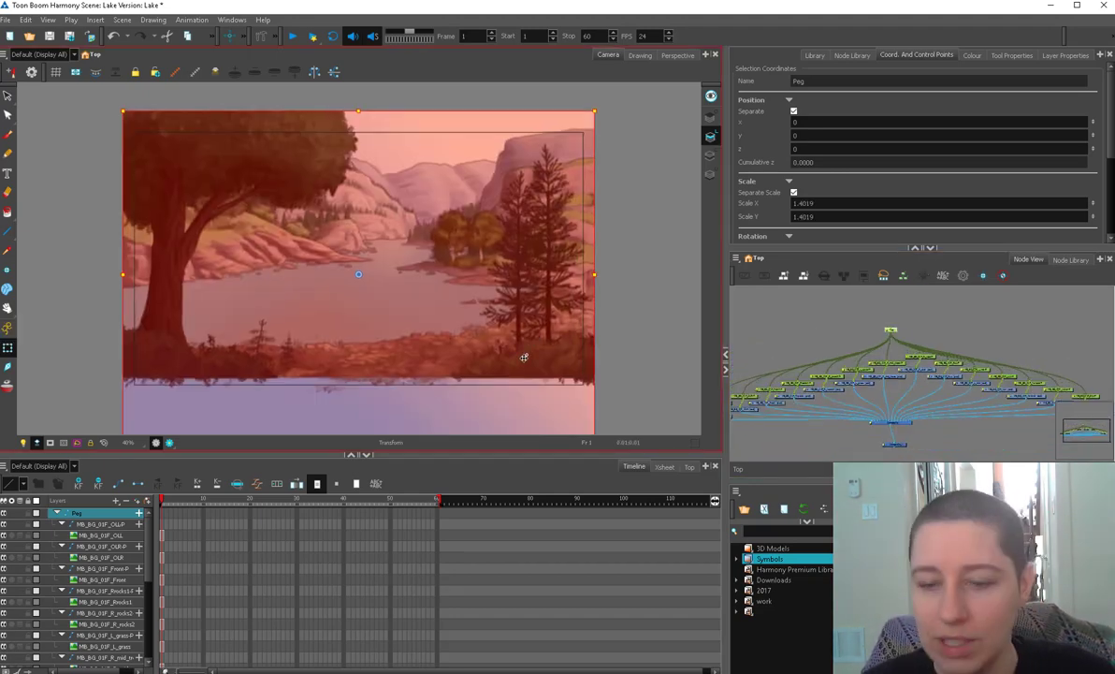
# Scale the whole background through its master peg to about 1.78 and move it to about 4.70 E, 0.125 S.
pyautogui.moveTo(524, 357); pyautogui.dragTo(524, 356)
pyautogui.press('1')
pyautogui.press('1')
pyautogui.moveTo(506, 166); pyautogui.dragTo(548, 136)
pyautogui.press('2')
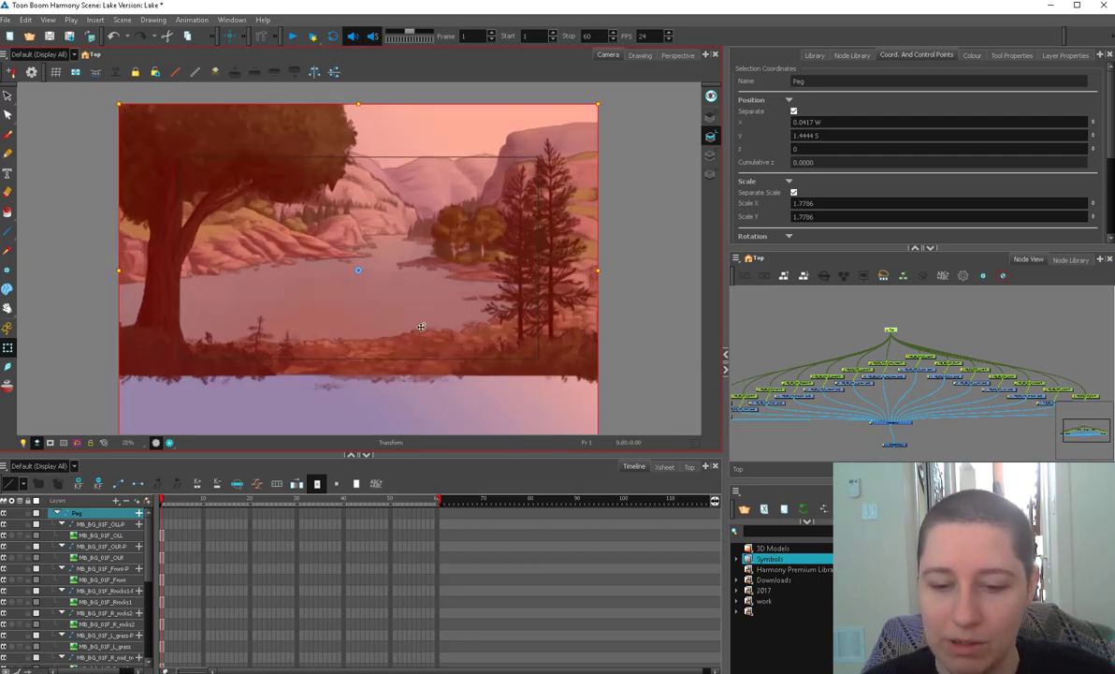
pyautogui.moveTo(421, 326); pyautogui.dragTo(488, 318)
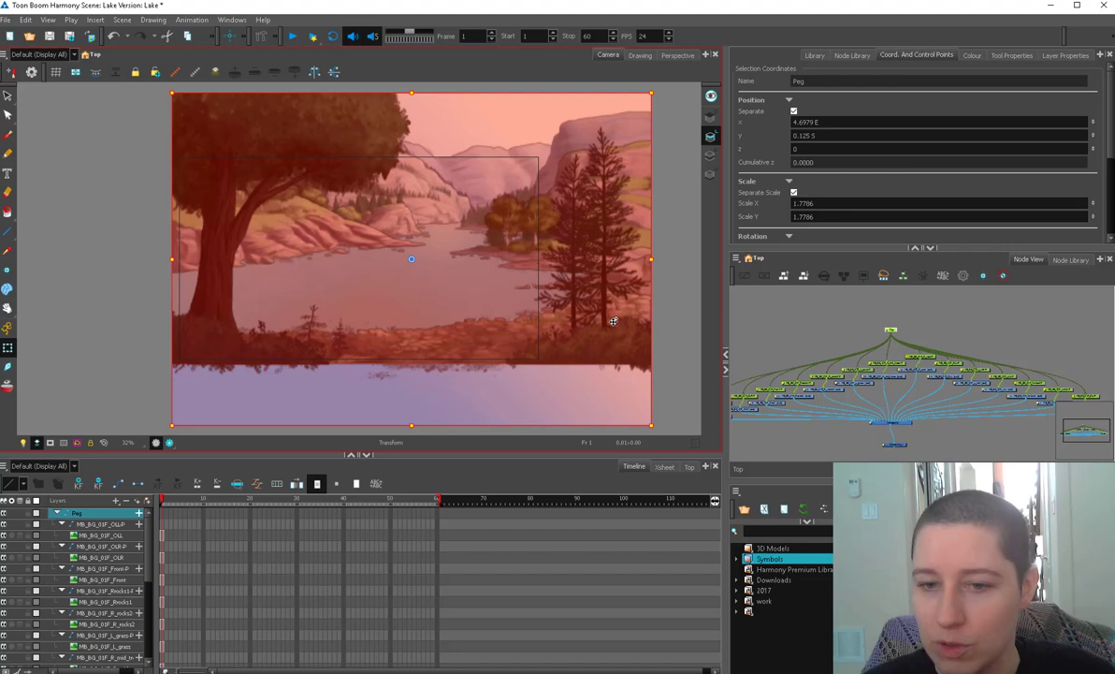
# Shrink the whole background slightly and nudge it through its master peg to fit the camera frame.
pyautogui.moveTo(652, 426); pyautogui.dragTo(645, 421)
pyautogui.moveTo(524, 304); pyautogui.dragTo(514, 306)
# Try scaling the foreground tree and the pine drawings together, independently of the rest of the background.
pyautogui.click(360, 154)
pyautogui.keyDown('shift'); pyautogui.click(576, 232); pyautogui.keyUp('shift')
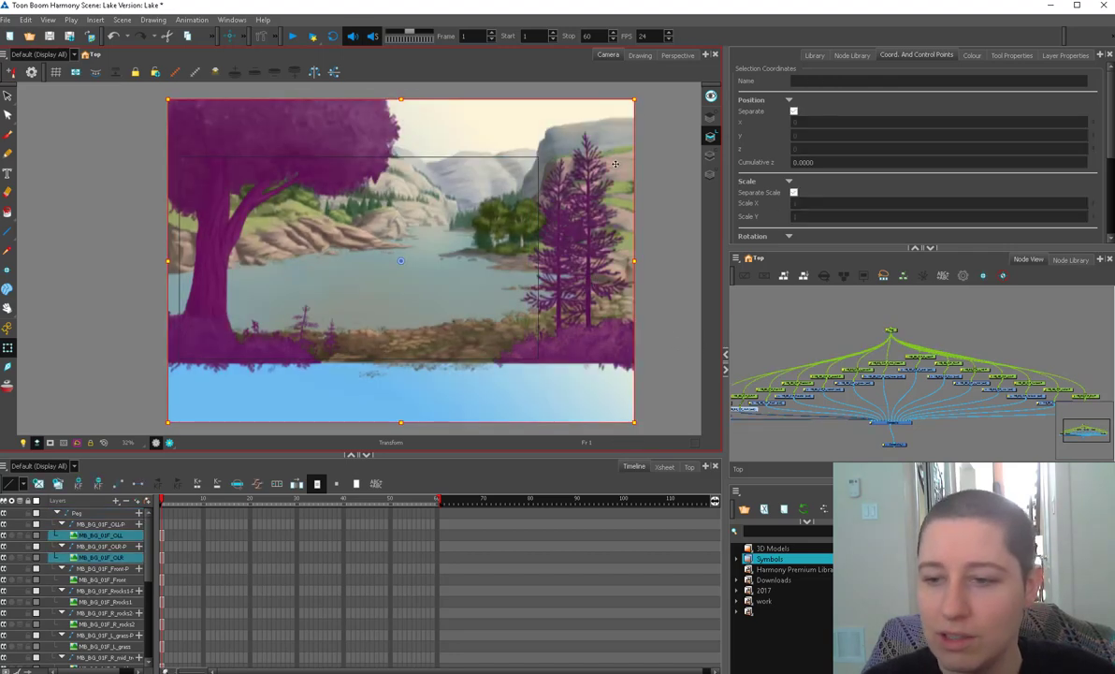
pyautogui.moveTo(634, 99); pyautogui.dragTo(616, 112)
pyautogui.hotkey('ctrl', 'z')
pyautogui.click(667, 107)
# Reduce the foreground tree slightly on its own and bring its peg and drawing nodes into the network view.
pyautogui.hotkey('ctrl', 'a')
pyautogui.click(360, 154)
pyautogui.moveTo(318, 170); pyautogui.dragTo(301, 178)
pyautogui.scroll(1, 831, 352)
pyautogui.moveTo(744, 409); pyautogui.dragTo(821, 351)
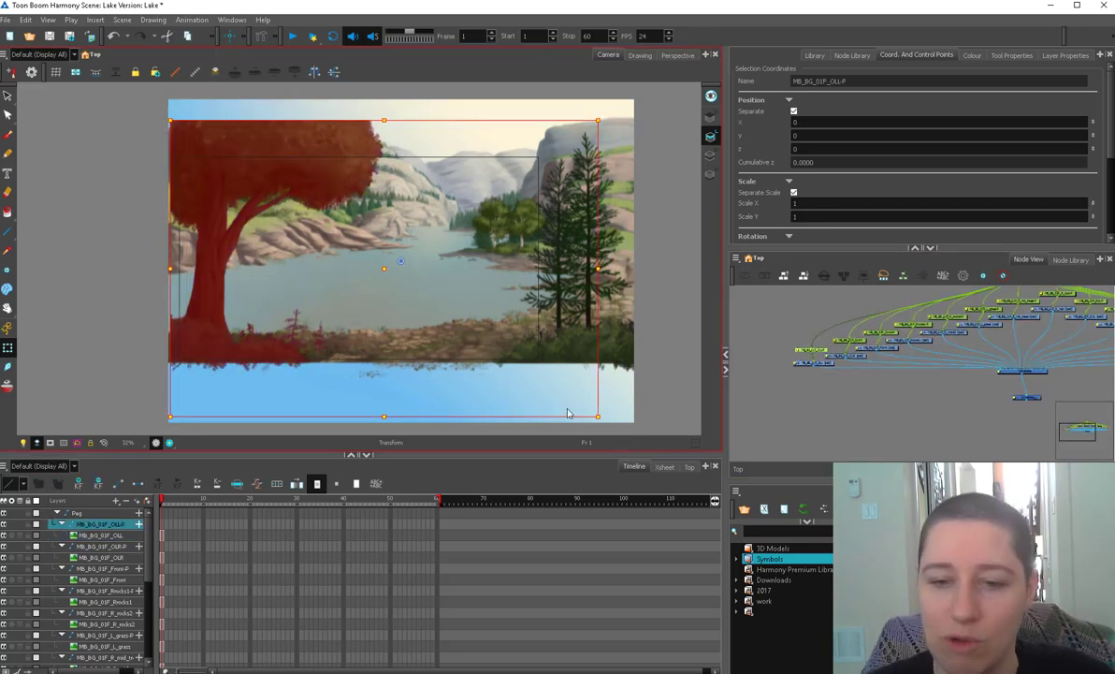
pyautogui.click(666, 409)
pyautogui.moveTo(928, 396); pyautogui.dragTo(759, 408)
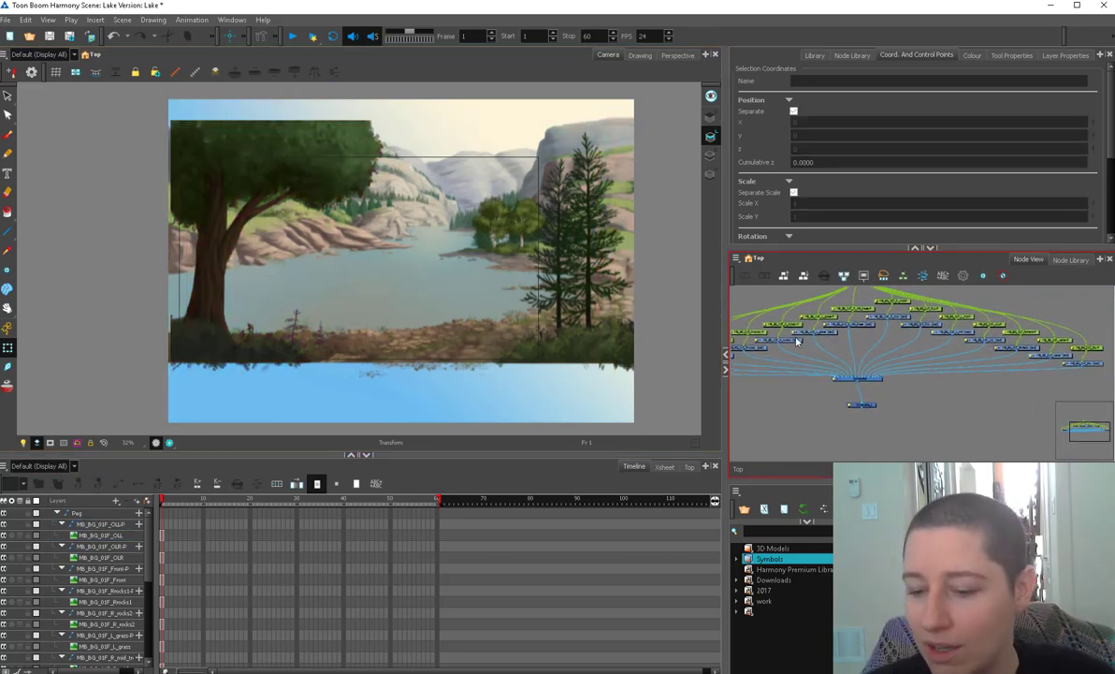
# View the background from an angle in the Perspective view to check how the layers are placed in space.
pyautogui.click(677, 55)
pyautogui.scroll(-4, 574, 298)
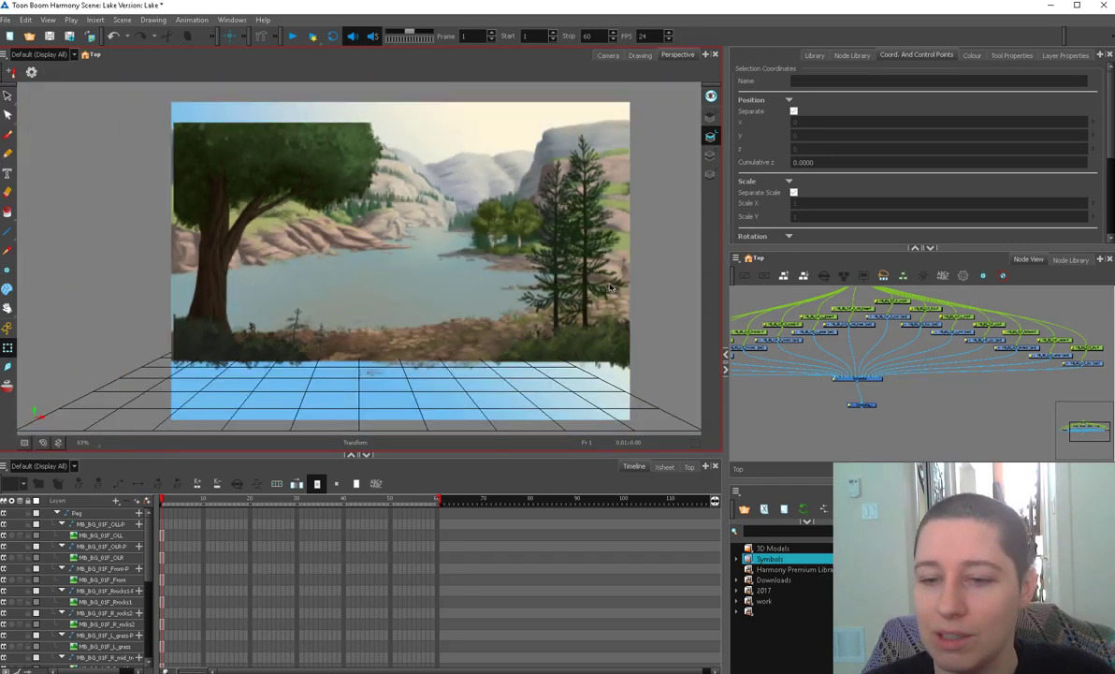
pyautogui.moveTo(573, 297); pyautogui.dragTo(460, 386)
# Add a Camera node beside the Composite in the node network and give it a parent peg.
pyautogui.click(852, 56)
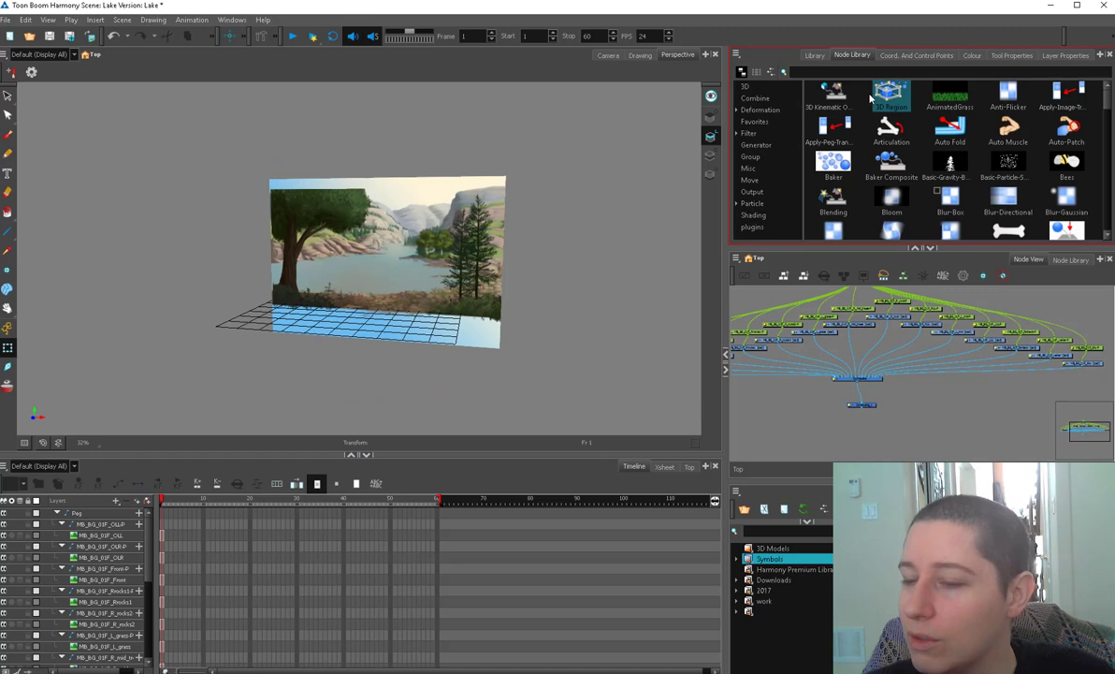
pyautogui.write('ca')
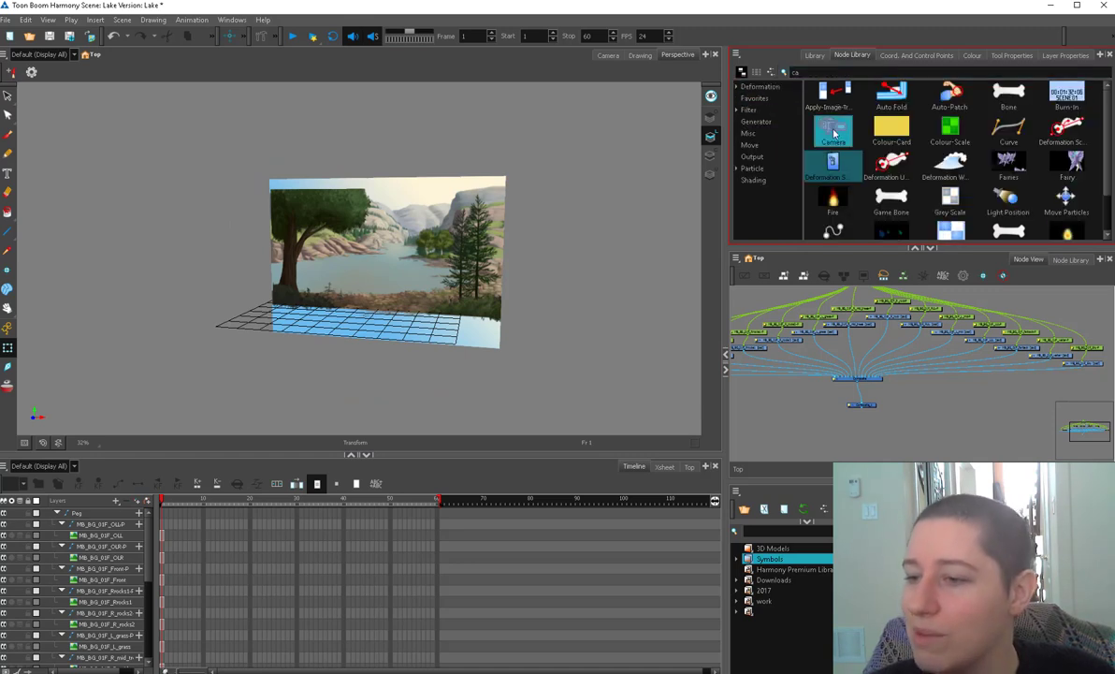
pyautogui.moveTo(945, 408); pyautogui.dragTo(948, 413)
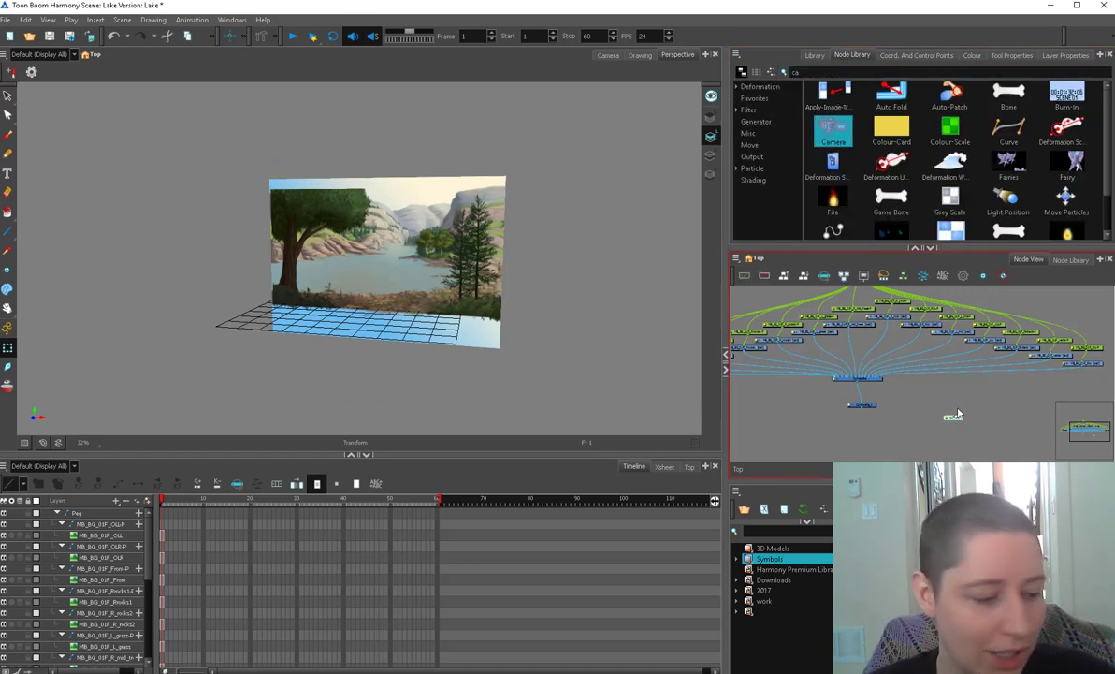
pyautogui.hotkey('ctrl', 'p')
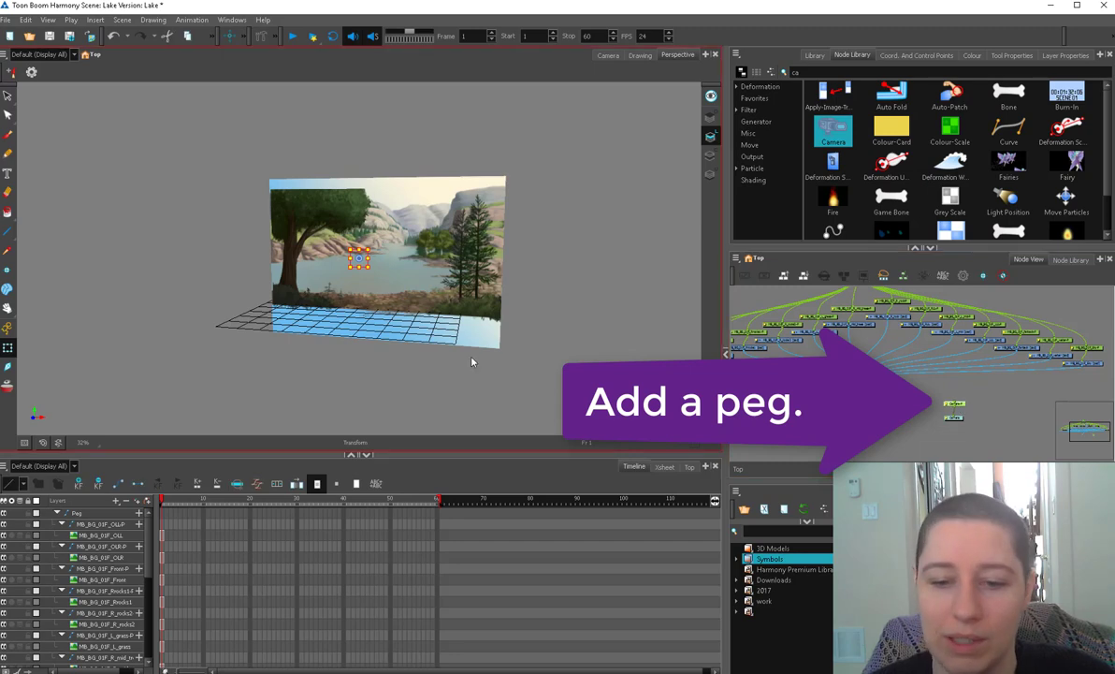
# Place the camera's peg just above the Camera node and view the background edge-on in perspective.
pyautogui.scroll(-2, 474, 356)
pyautogui.moveTo(477, 349); pyautogui.dragTo(479, 339)
pyautogui.moveTo(479, 339); pyautogui.dragTo(383, 356)
pyautogui.moveTo(961, 408); pyautogui.dragTo(961, 411)
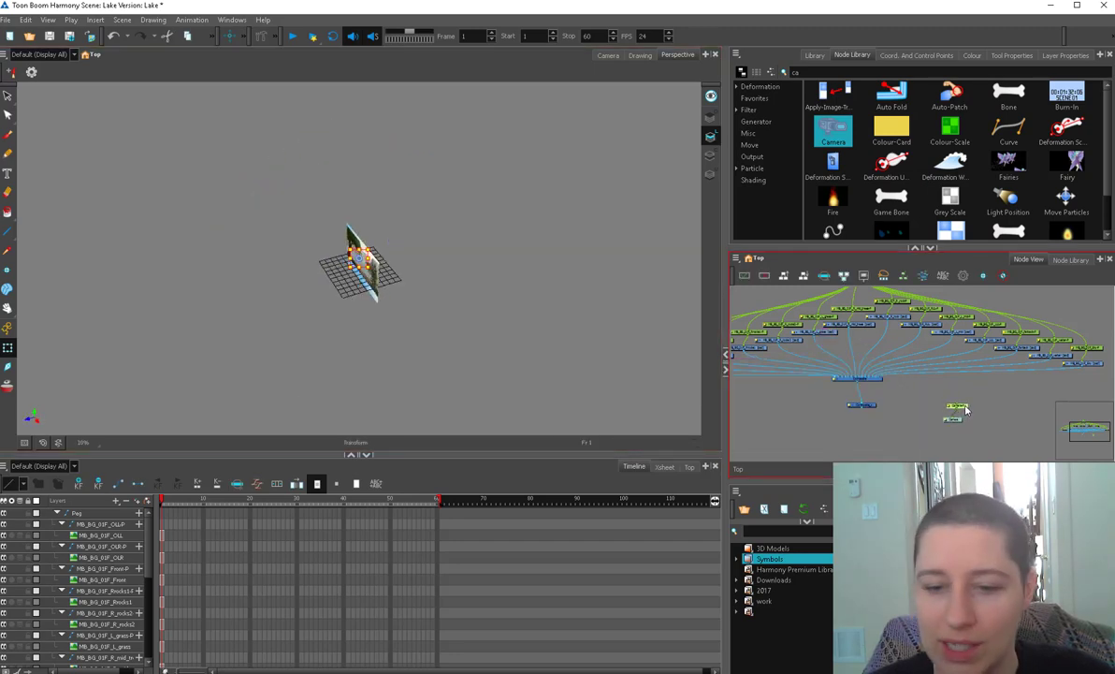
pyautogui.scroll(3, 360, 262)
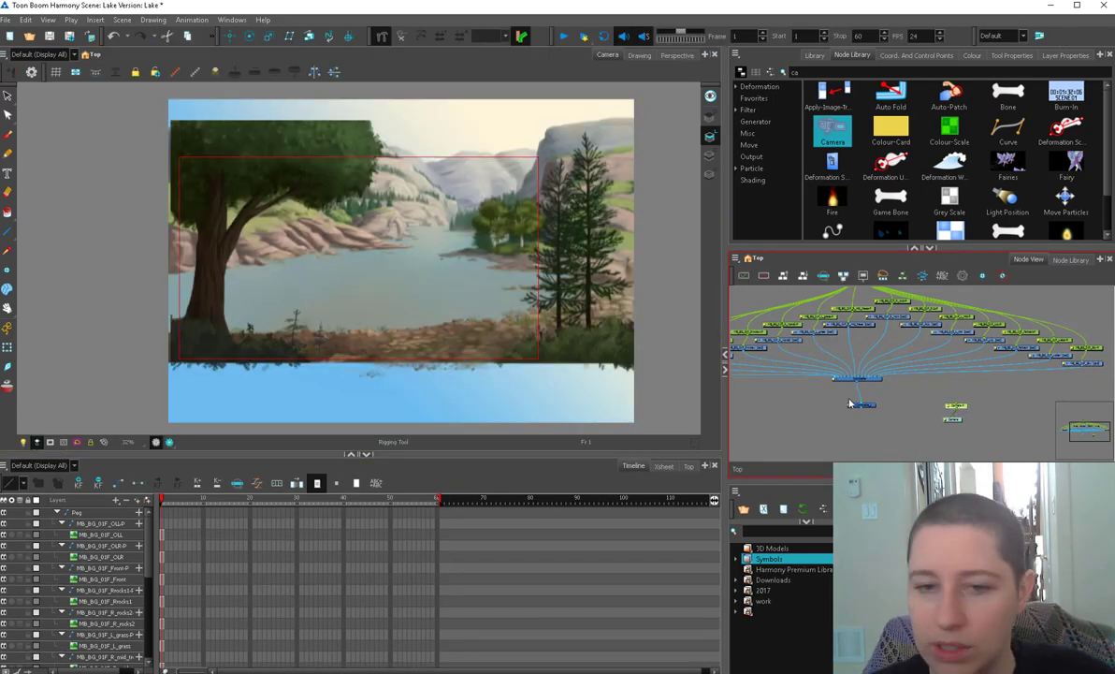
# Try moving the camera sideways with the Translate tool and scaling it with the Transform tool, undoing each change.
pyautogui.click(229, 36)
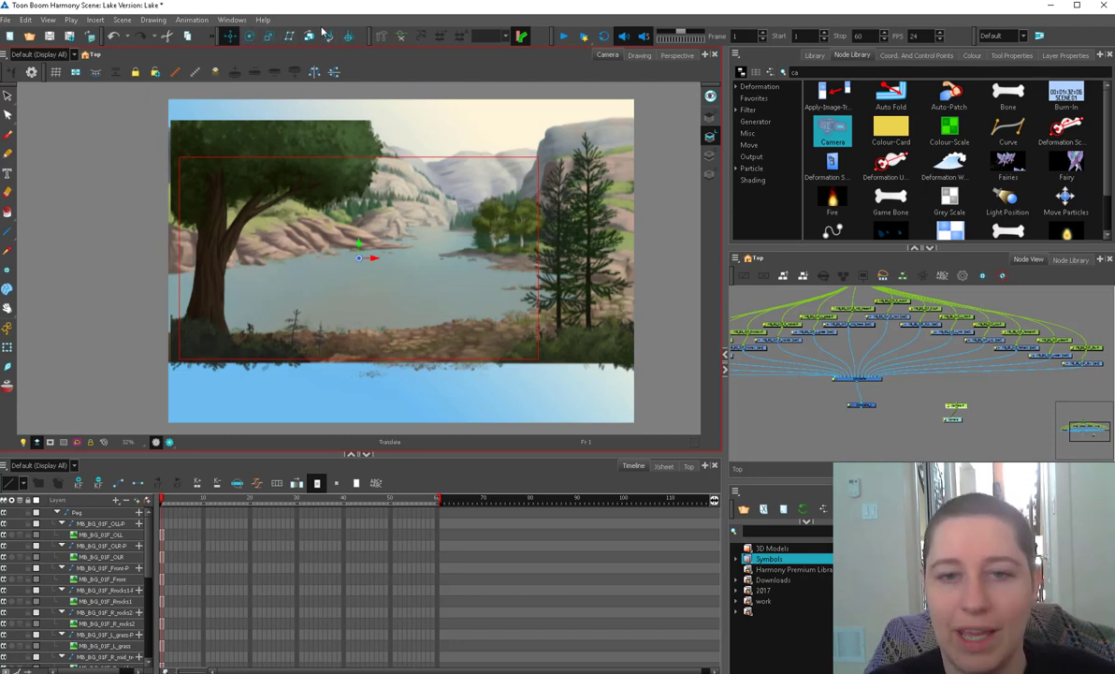
pyautogui.moveTo(375, 257); pyautogui.dragTo(466, 256)
pyautogui.hotkey('ctrl', 'z')
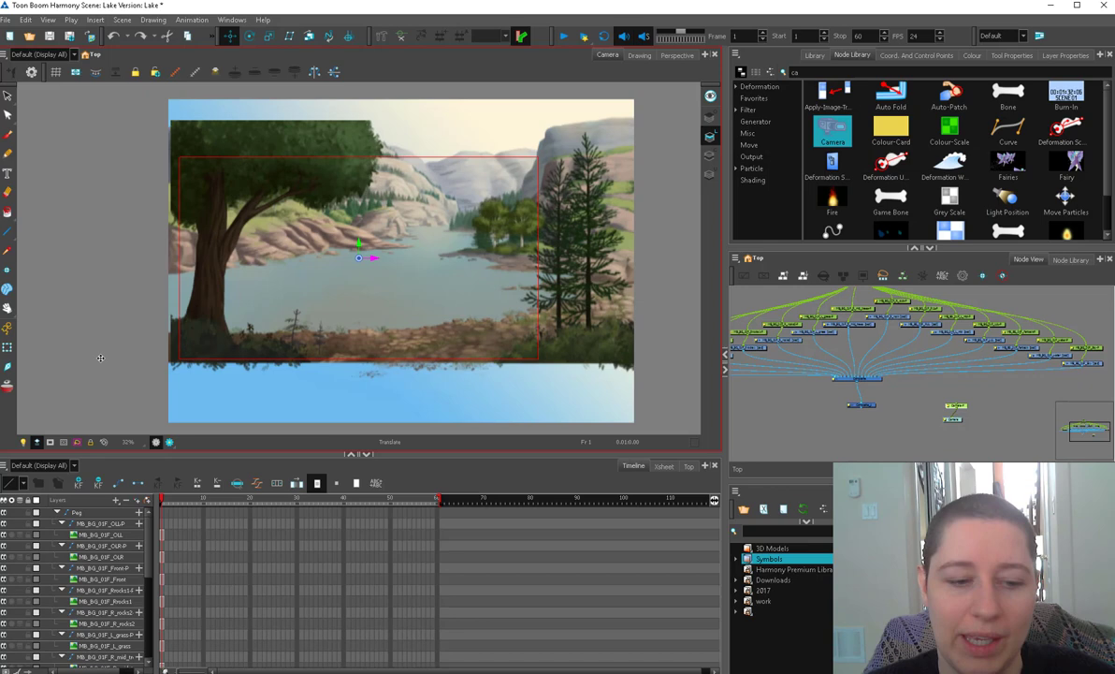
pyautogui.click(7, 348)
pyautogui.moveTo(538, 156)
pyautogui.mouseDown()
pyautogui.moveTo(478, 190)
pyautogui.moveTo(532, 160)
pyautogui.mouseUp()
pyautogui.hotkey('ctrl', 'z')
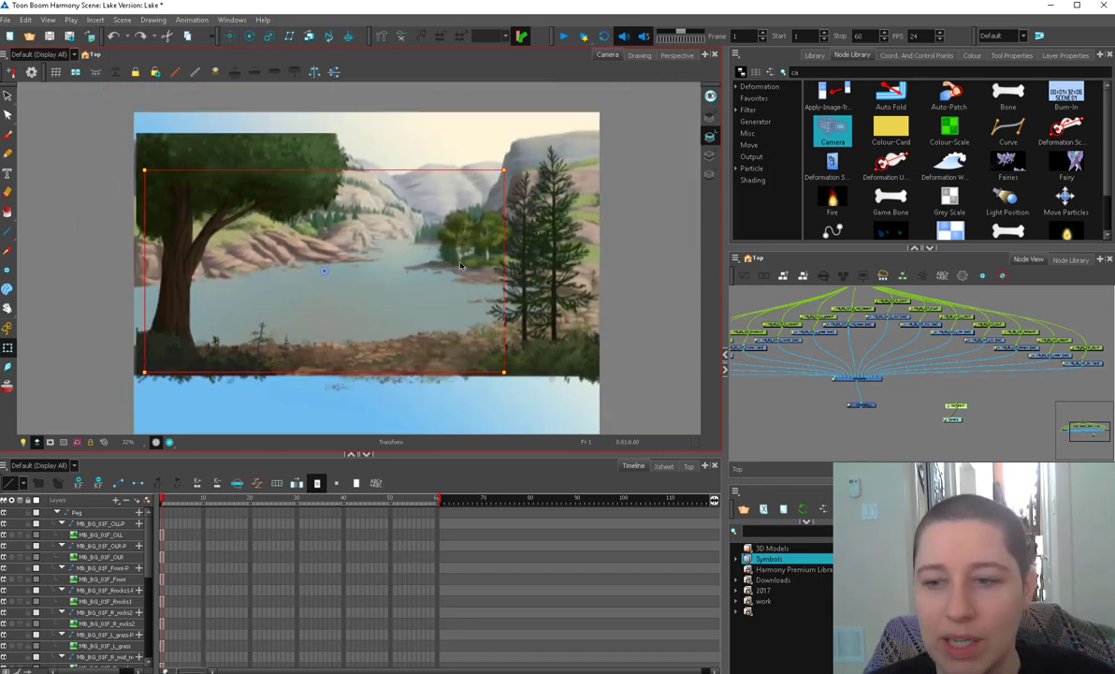
# Set the Camera-P peg's position to 3D Path and enable 3D on it.
pyautogui.doubleClick(951, 408)
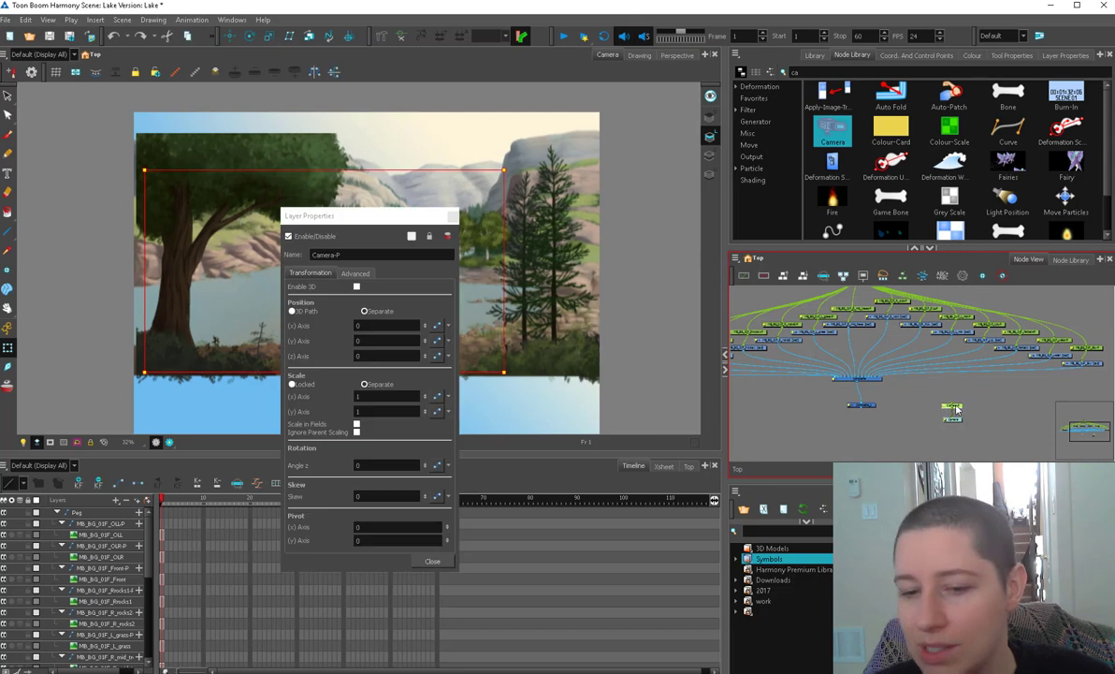
pyautogui.click(309, 319)
pyautogui.click(292, 311)
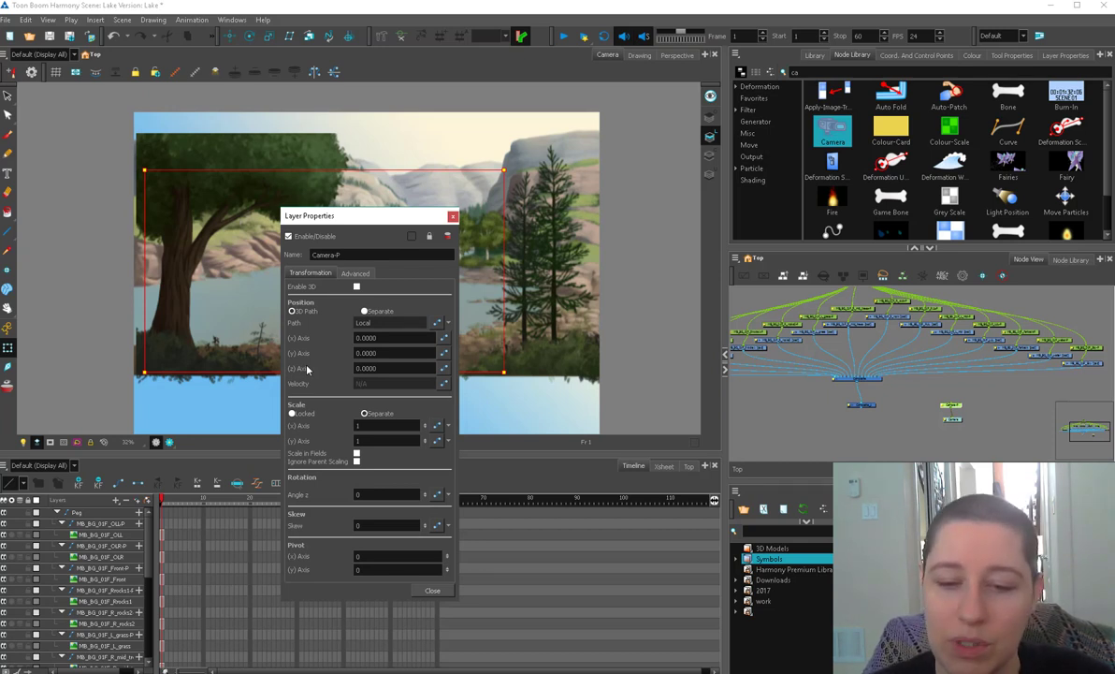
pyautogui.click(357, 287)
pyautogui.click(452, 217)
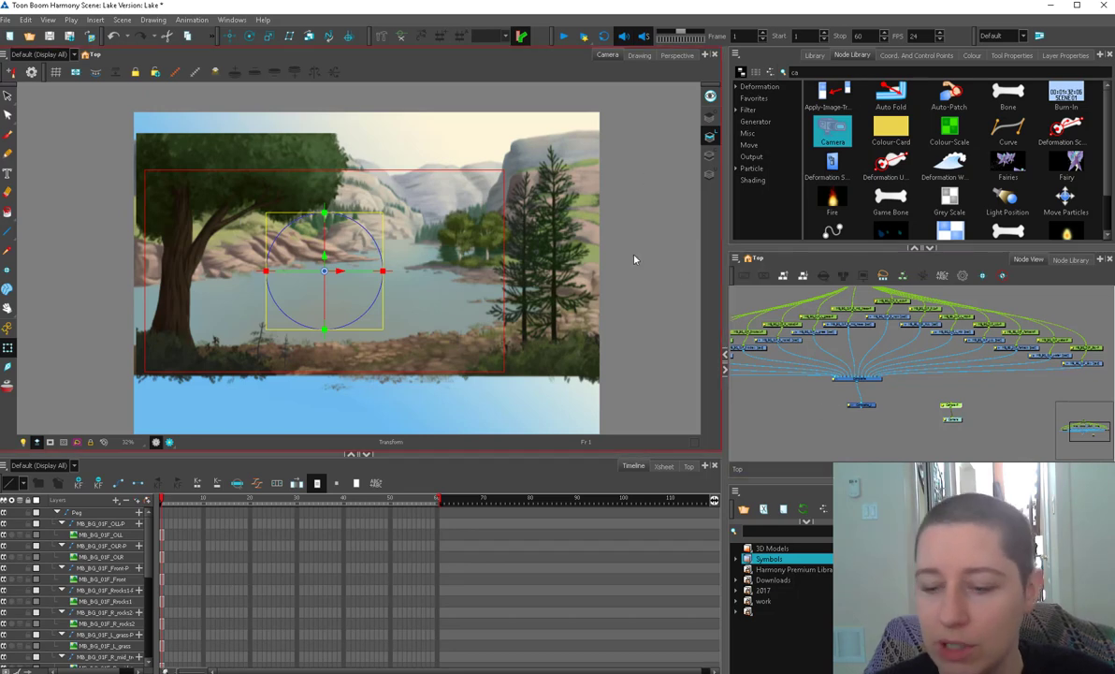
# Show an enlarged Top view and move the camera peg along the Z axis to about 1.82 F.
pyautogui.click(689, 465)
pyautogui.moveTo(544, 453); pyautogui.dragTo(543, 367)
pyautogui.scroll(-2, 513, 514)
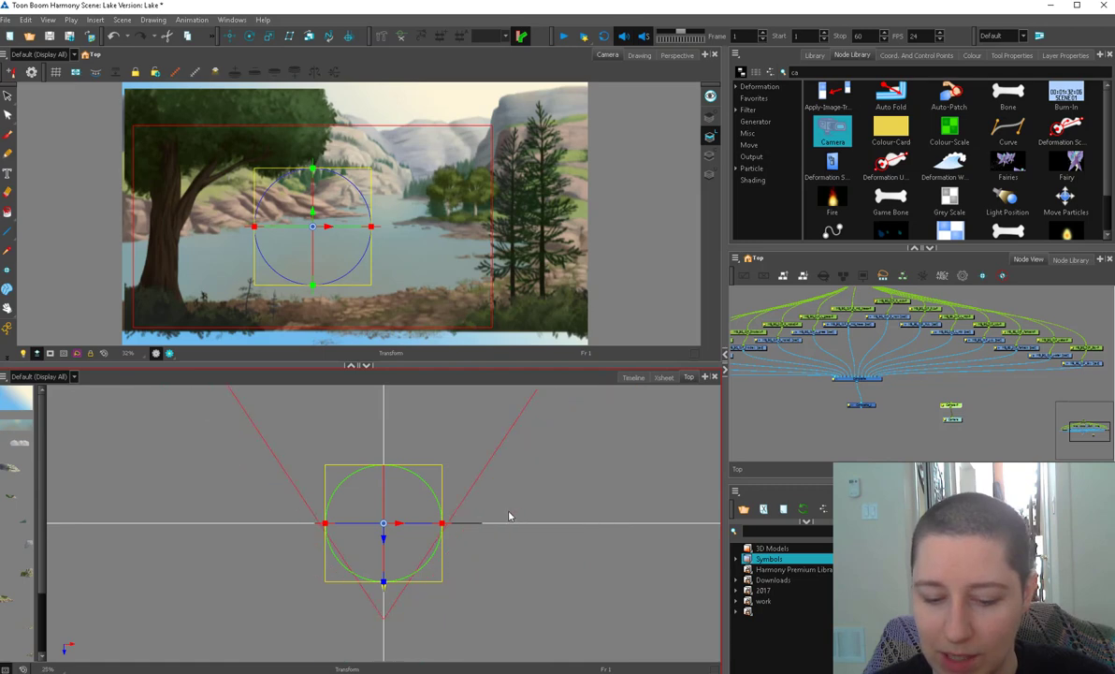
pyautogui.moveTo(384, 542); pyautogui.dragTo(401, 490)
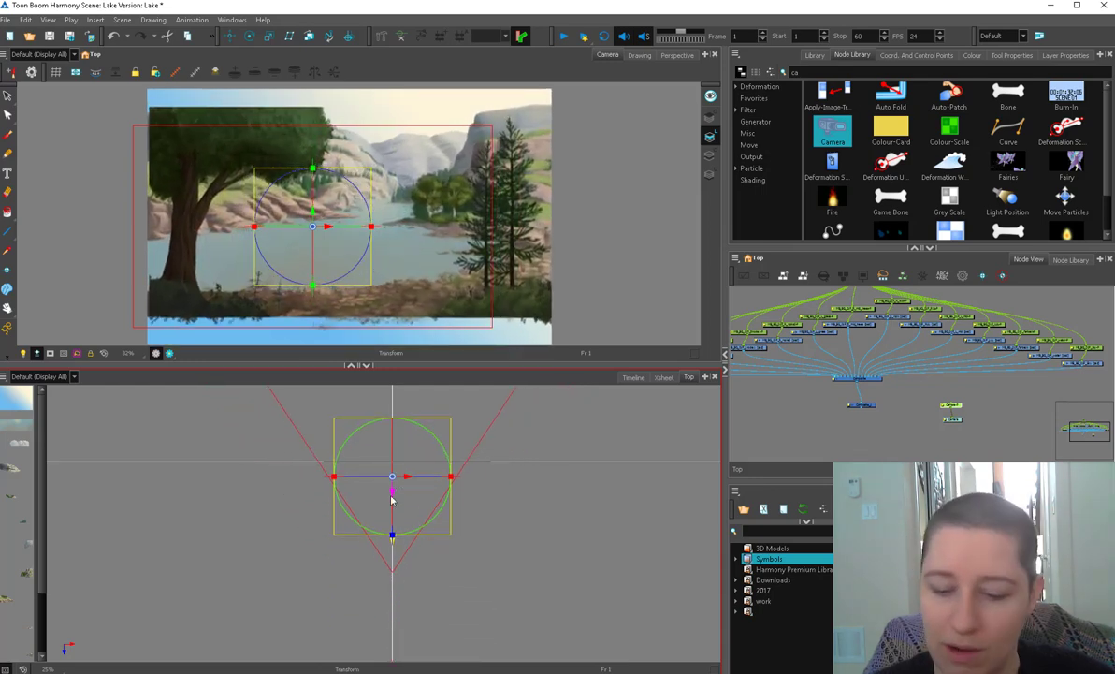
# Shift the camera peg sideways to about 2.34 E in the Camera view, undoing the last move.
pyautogui.doubleClick(391, 500)
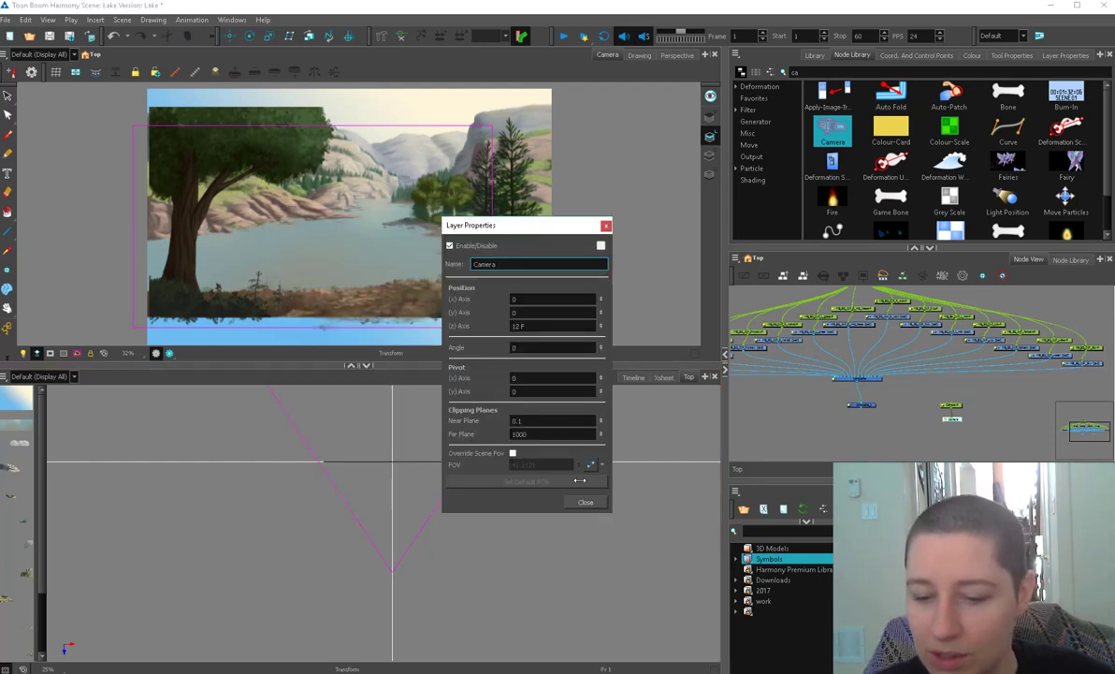
pyautogui.click(585, 501)
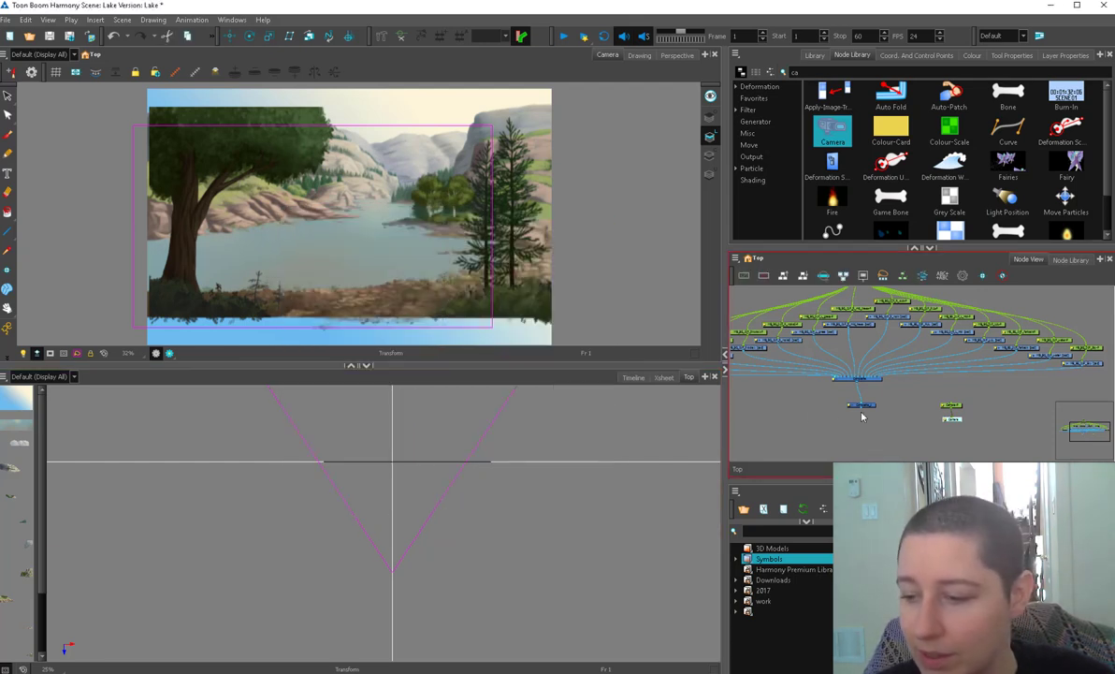
pyautogui.click(333, 206)
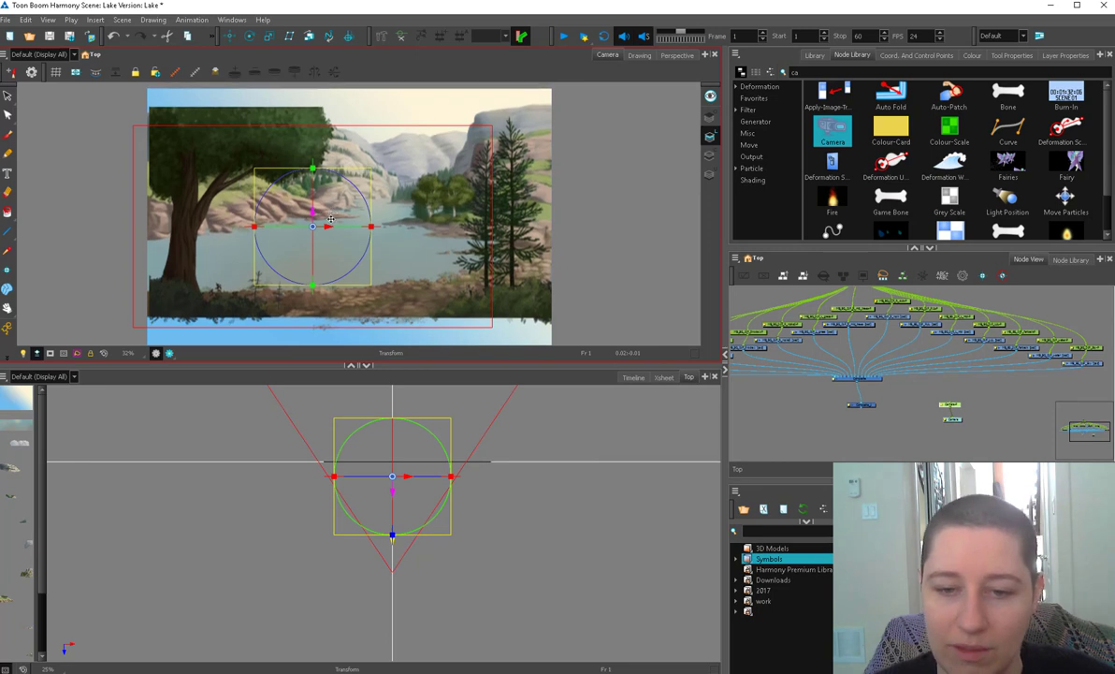
pyautogui.moveTo(328, 231); pyautogui.dragTo(391, 226)
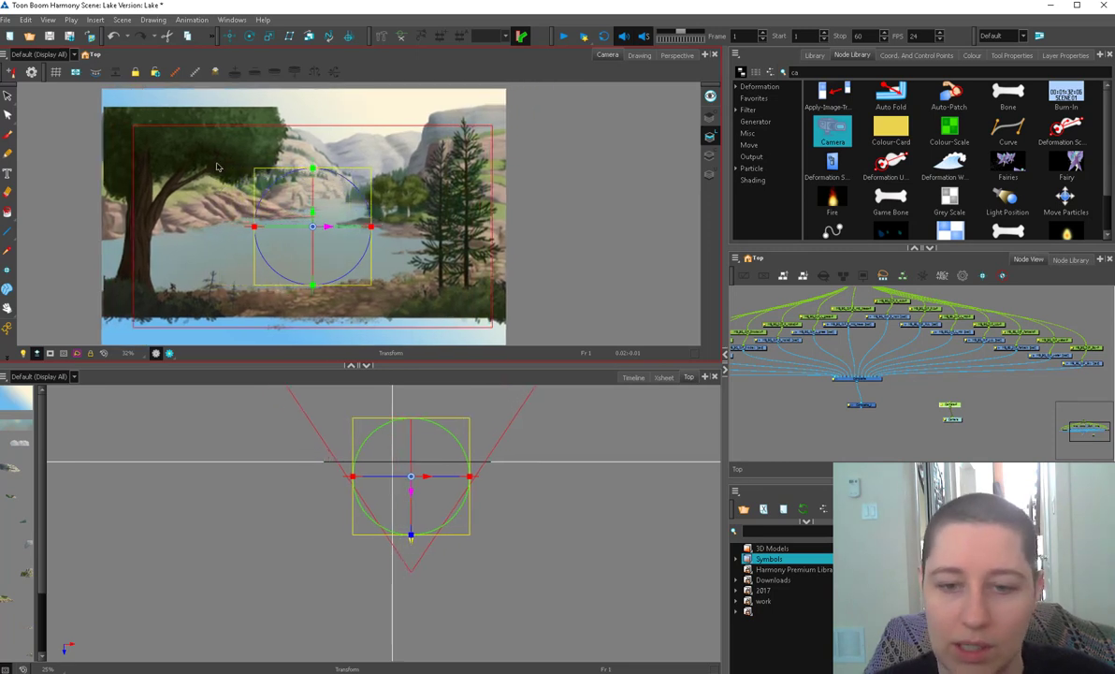
pyautogui.hotkey('ctrl', 'z')
# Select the Sky peg in the network and enlarge the sky proportionally to about twice its size.
pyautogui.moveTo(968, 387); pyautogui.dragTo(933, 427)
pyautogui.scroll(-1, 967, 361)
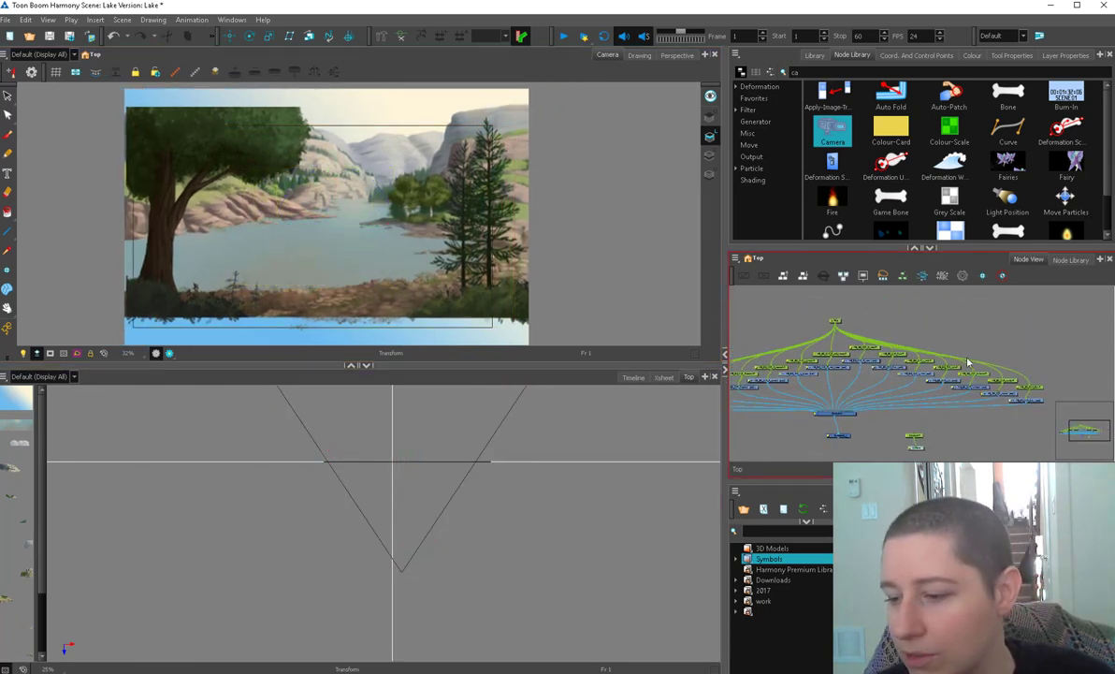
pyautogui.click(1029, 392)
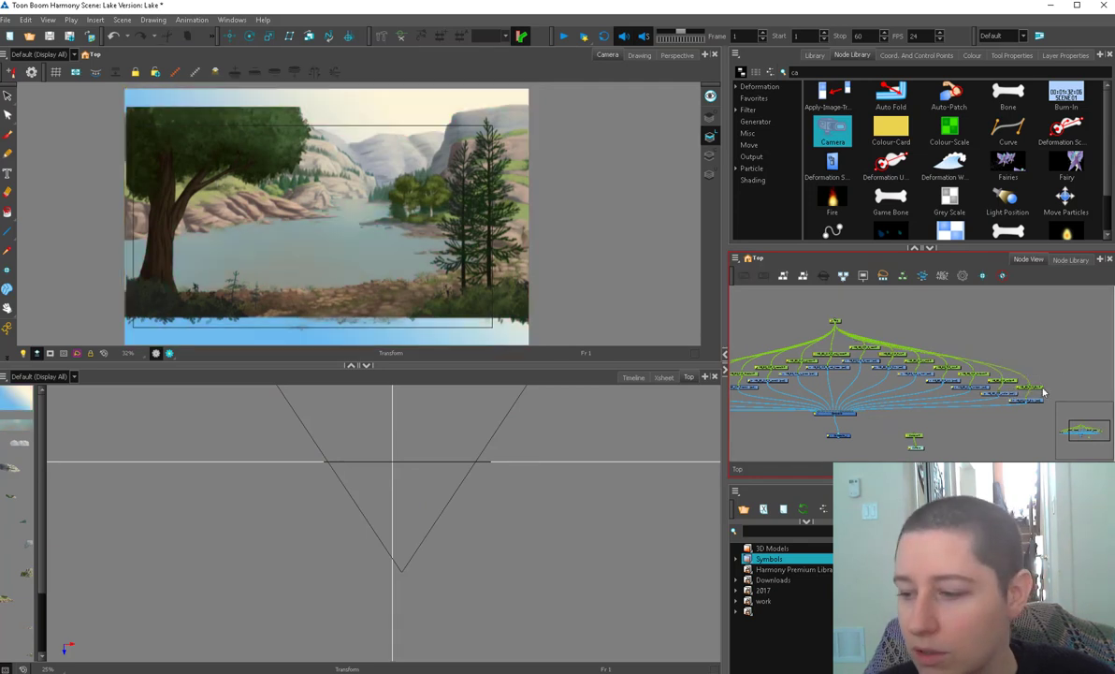
pyautogui.press('2')
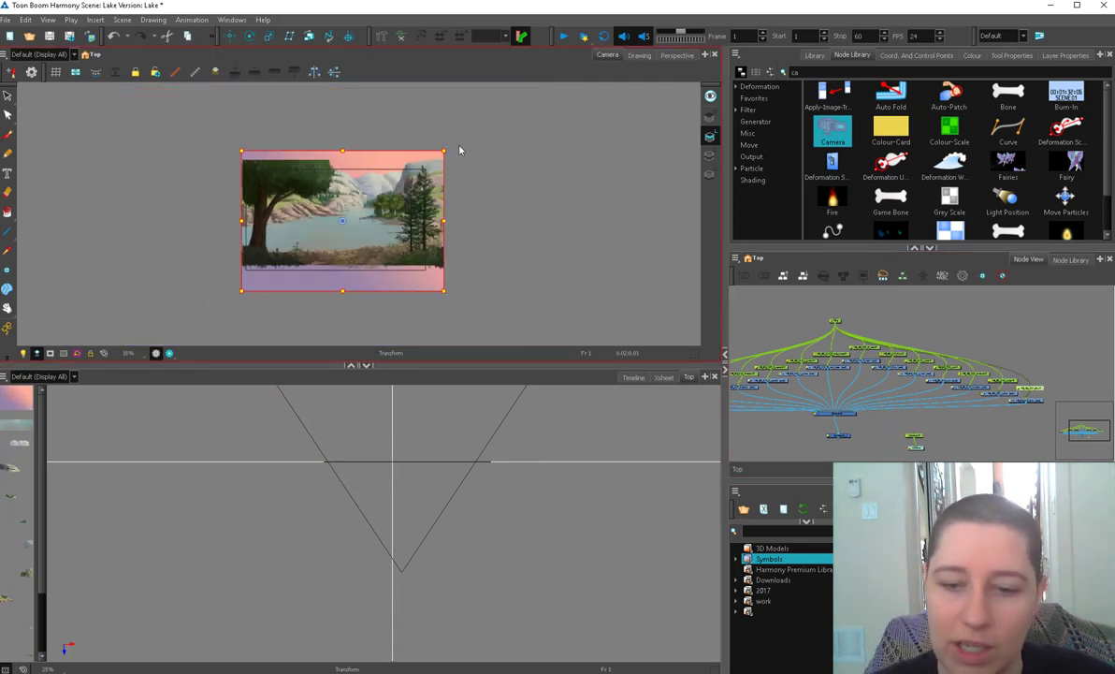
pyautogui.moveTo(445, 150); pyautogui.dragTo(550, 78)
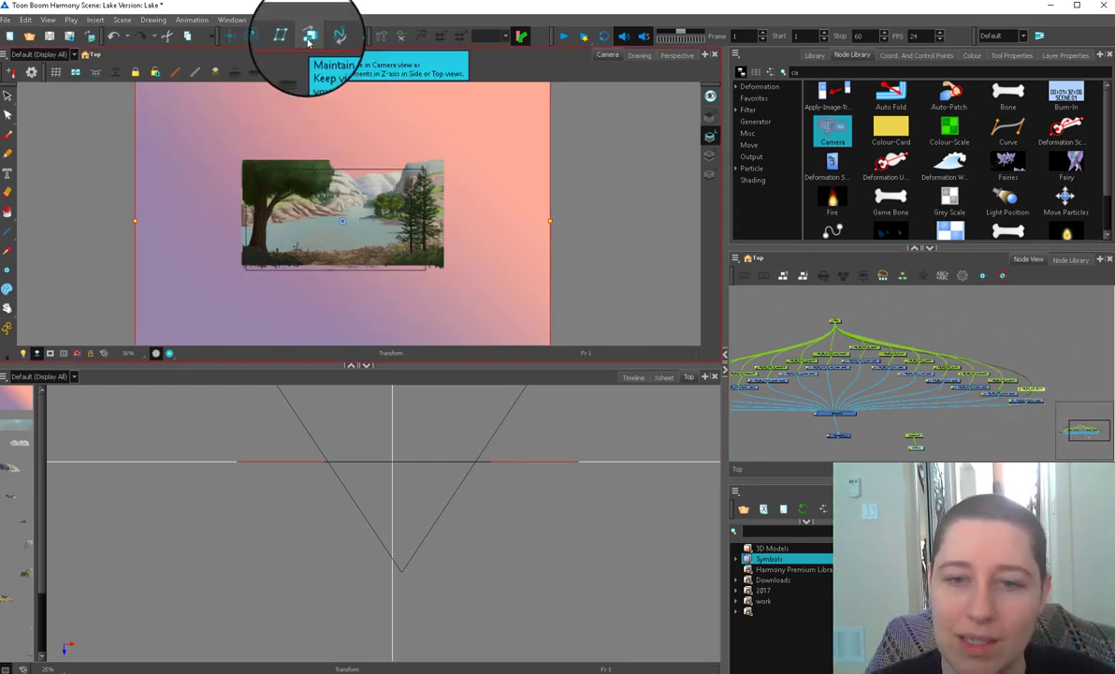
# Push the sky back to about 28.22 B in the Top view with the Maintain Size tool.
pyautogui.click(309, 38)
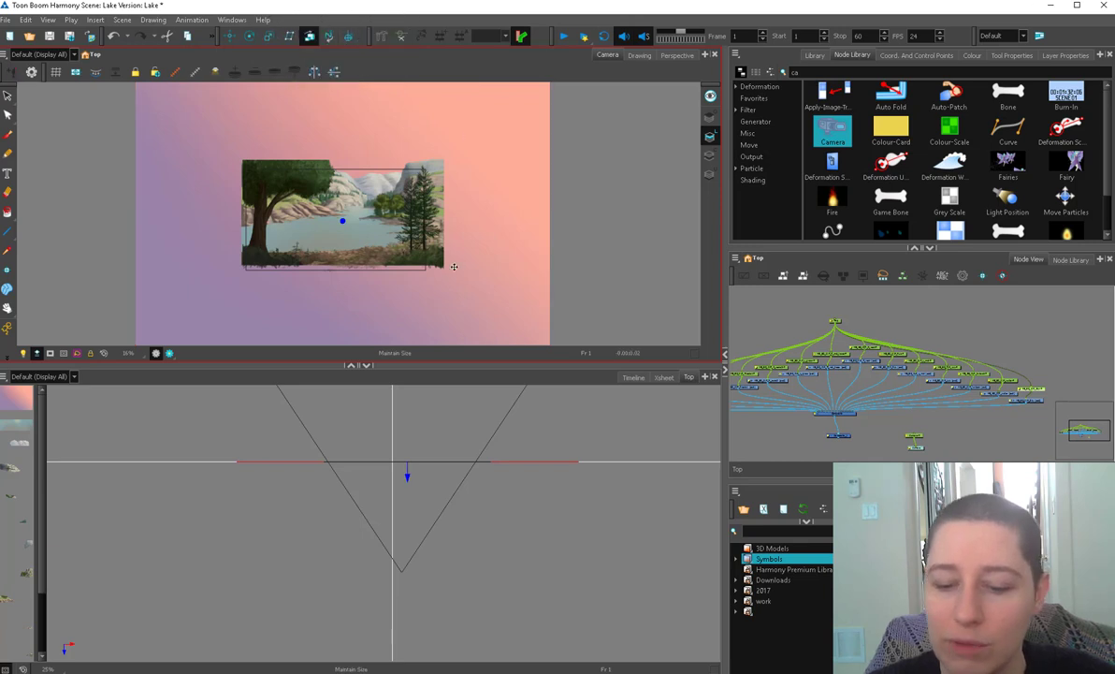
pyautogui.scroll(-1, 413, 467)
pyautogui.moveTo(416, 475); pyautogui.dragTo(402, 408)
pyautogui.click(891, 55)
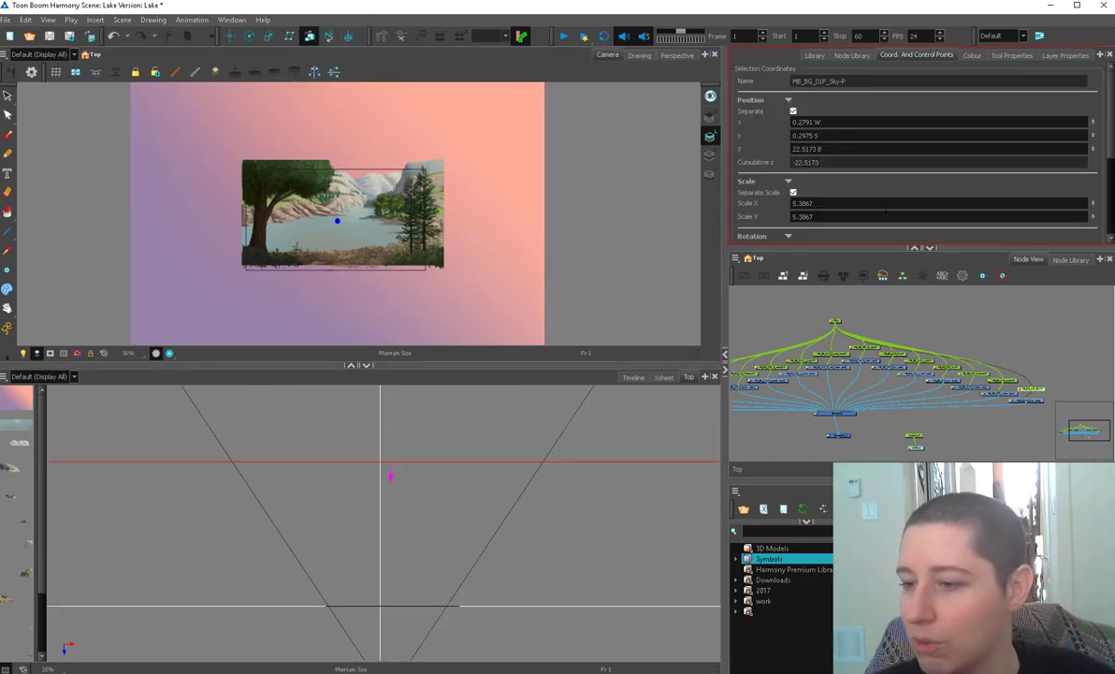
pyautogui.moveTo(865, 246); pyautogui.dragTo(865, 306)
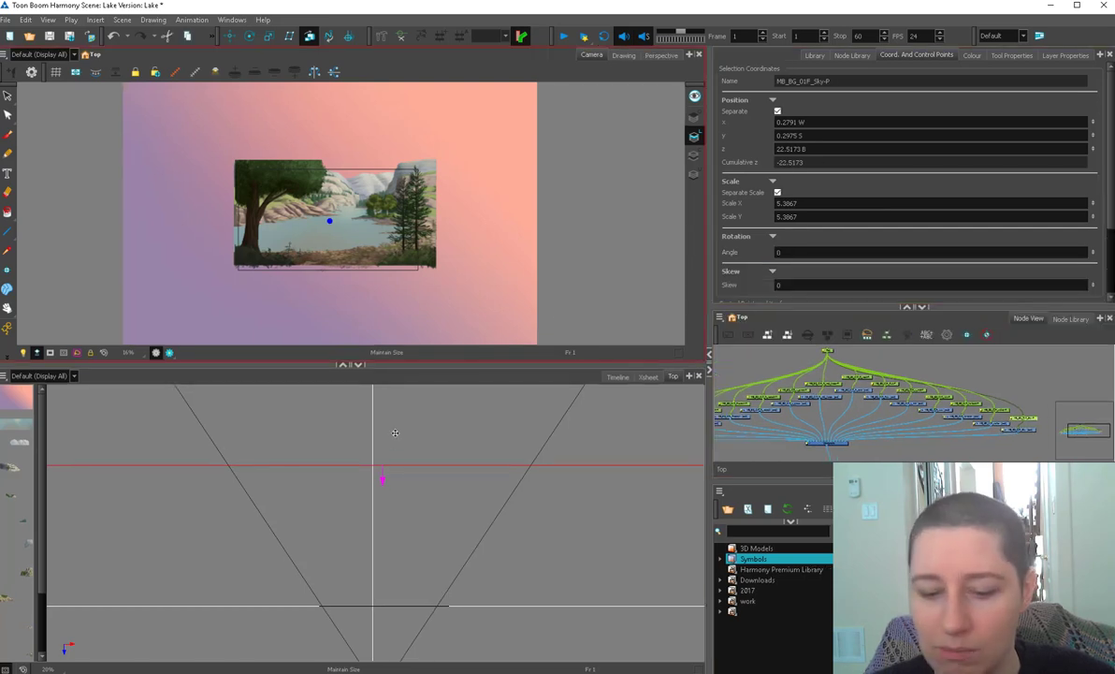
pyautogui.moveTo(383, 476); pyautogui.dragTo(385, 450)
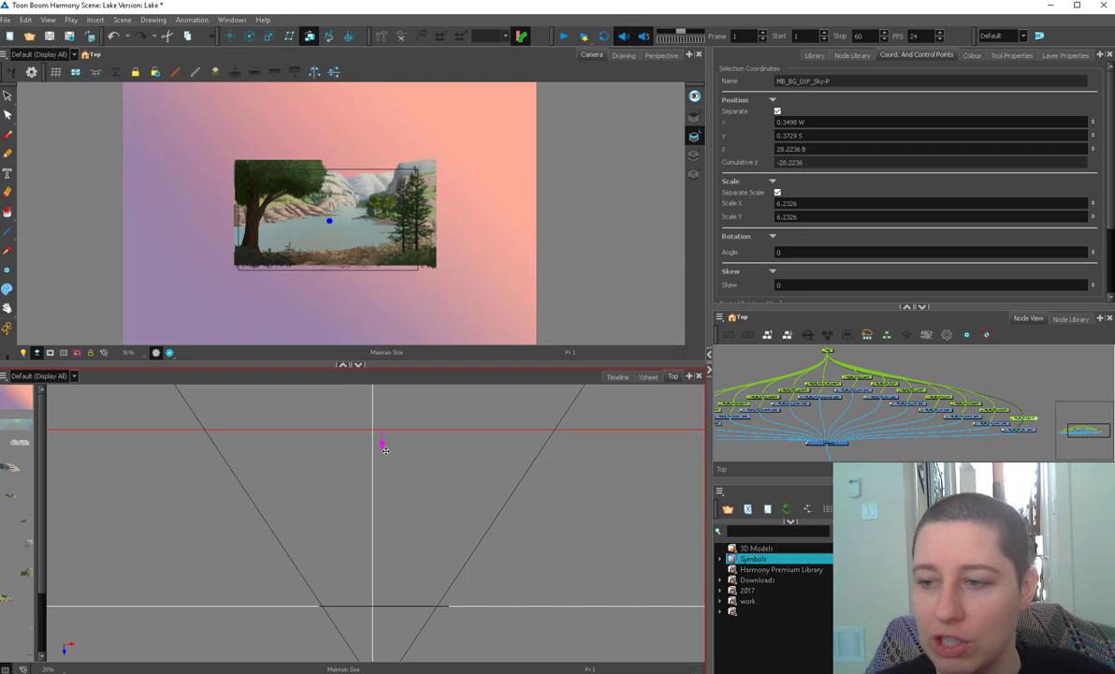
pyautogui.moveTo(387, 504); pyautogui.dragTo(384, 473)
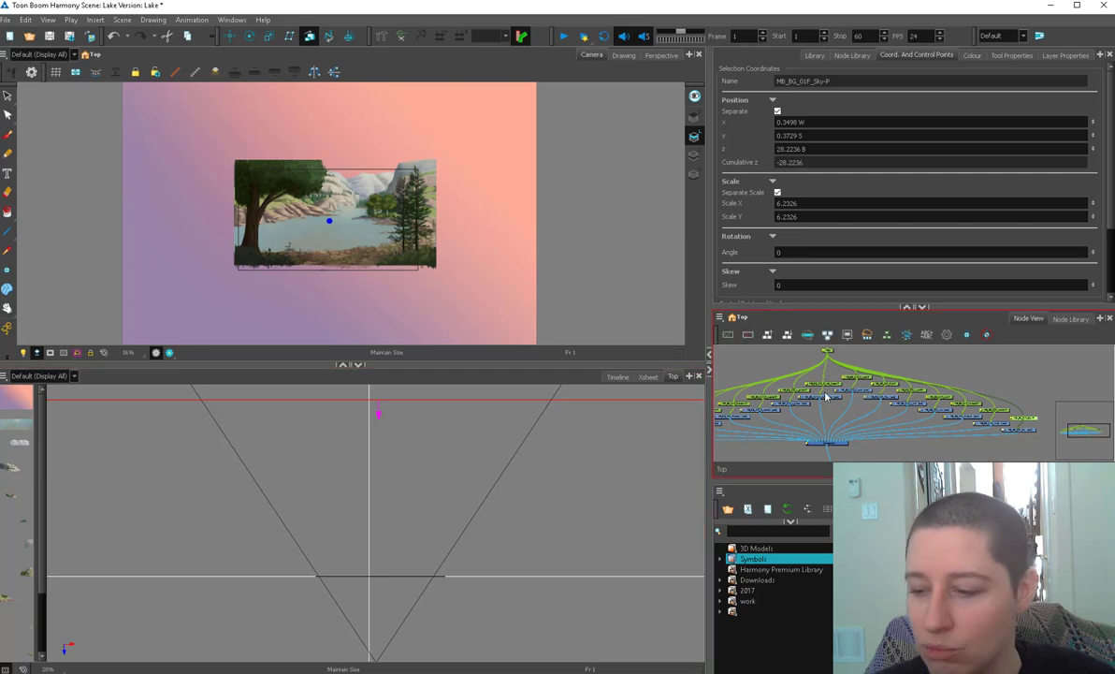
# Rotate the Camera-P peg about 38.49 degrees around its Y axis and reset the peg's transformation.
pyautogui.click(901, 451)
pyautogui.moveTo(904, 453); pyautogui.dragTo(879, 397)
pyautogui.click(862, 382)
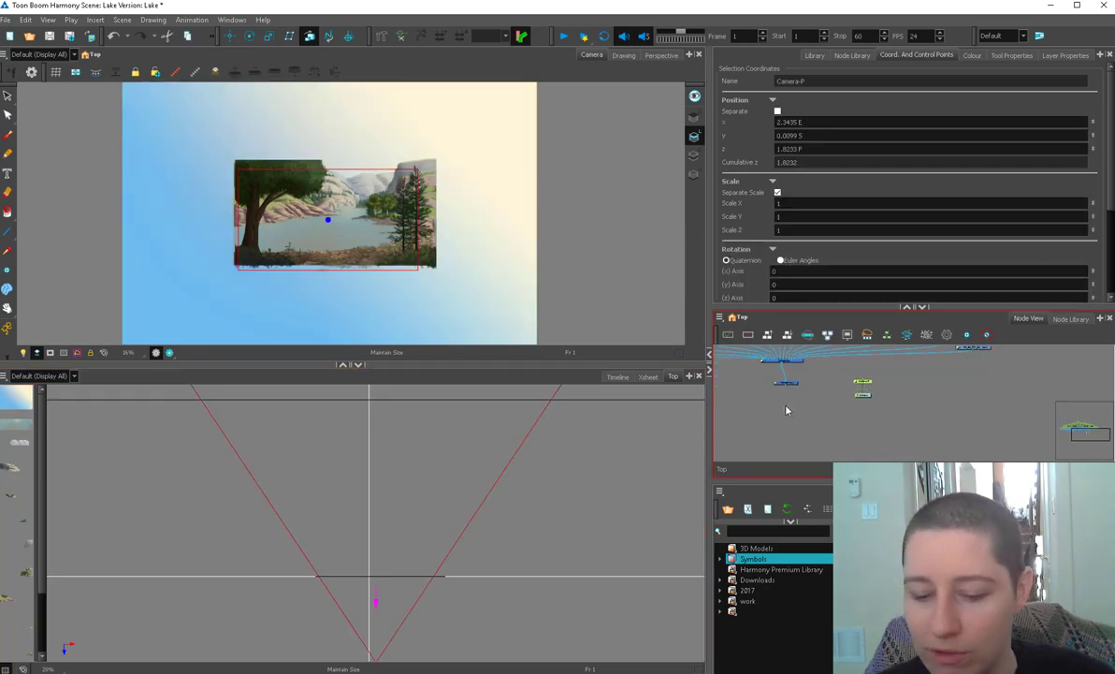
pyautogui.moveTo(447, 516); pyautogui.dragTo(454, 444)
pyautogui.click(8, 288)
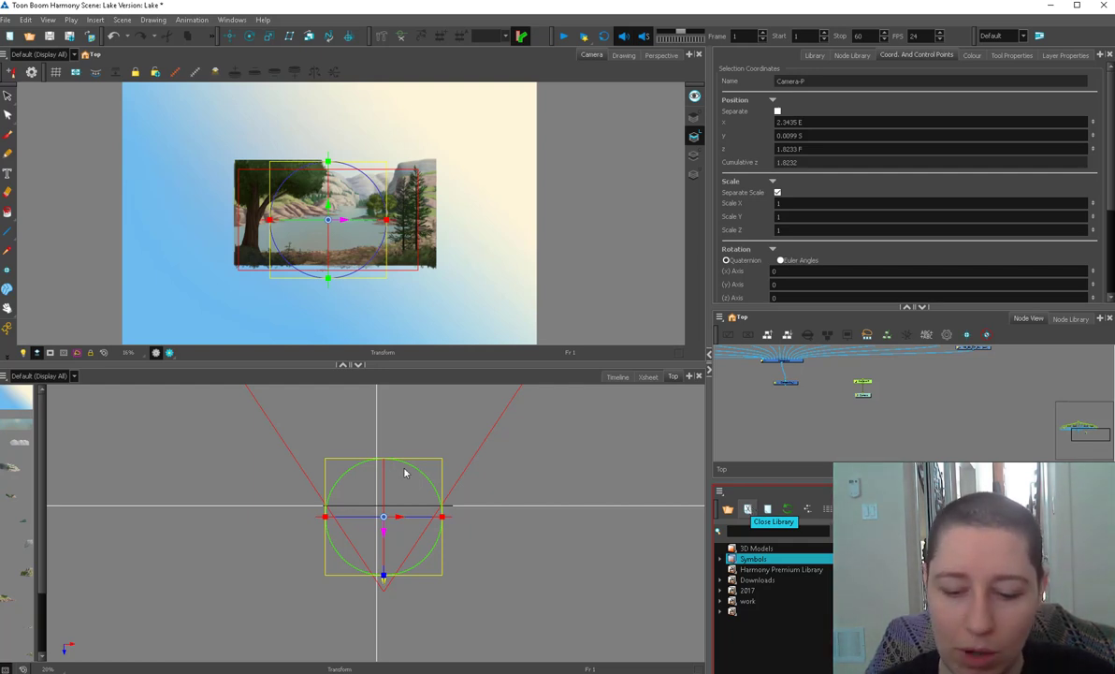
pyautogui.moveTo(404, 472); pyautogui.dragTo(419, 436)
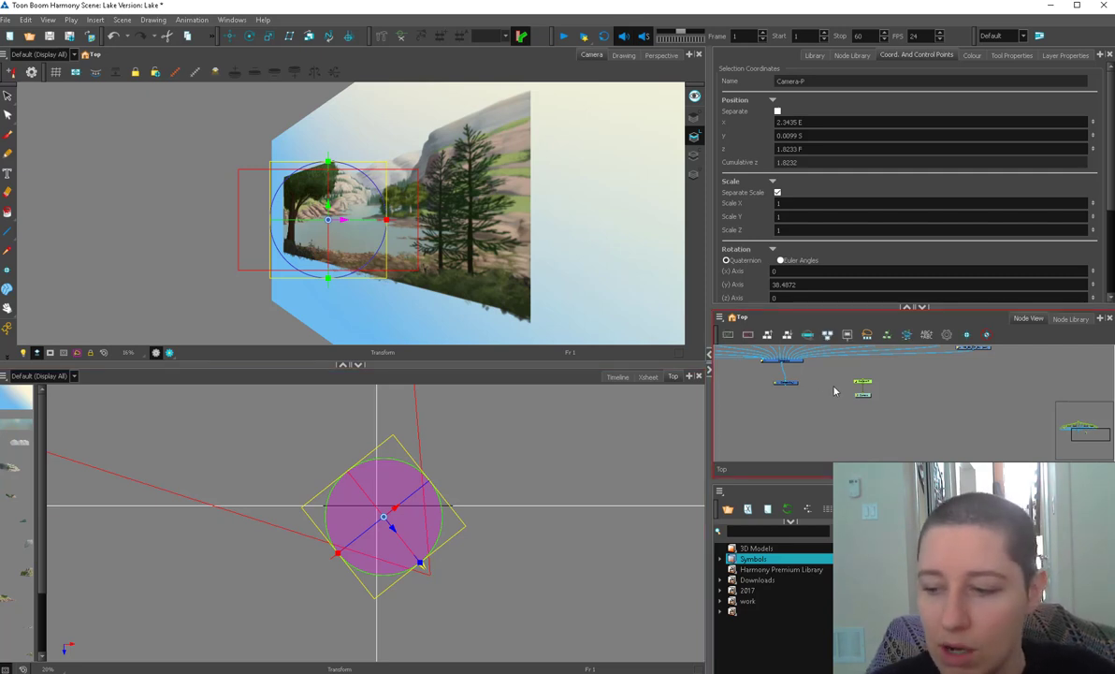
pyautogui.press('r')
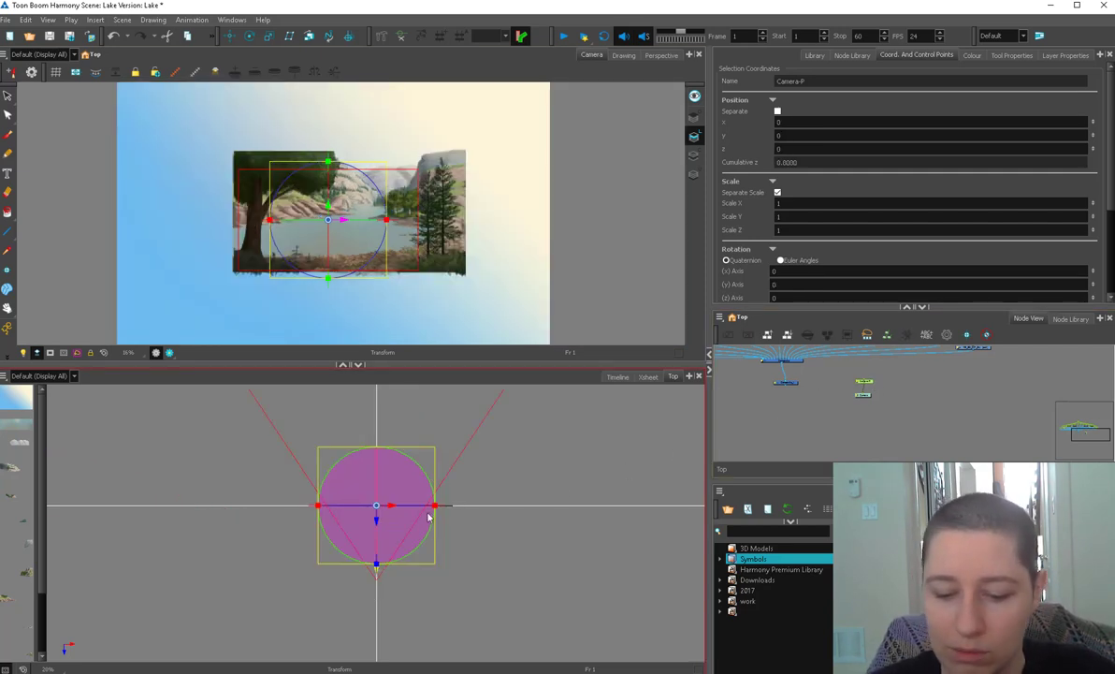
# Try rotating the Camera-P peg in the Top view, undoing the rotation.
pyautogui.moveTo(426, 538); pyautogui.dragTo(433, 512)
pyautogui.hotkey('ctrl', 'z')
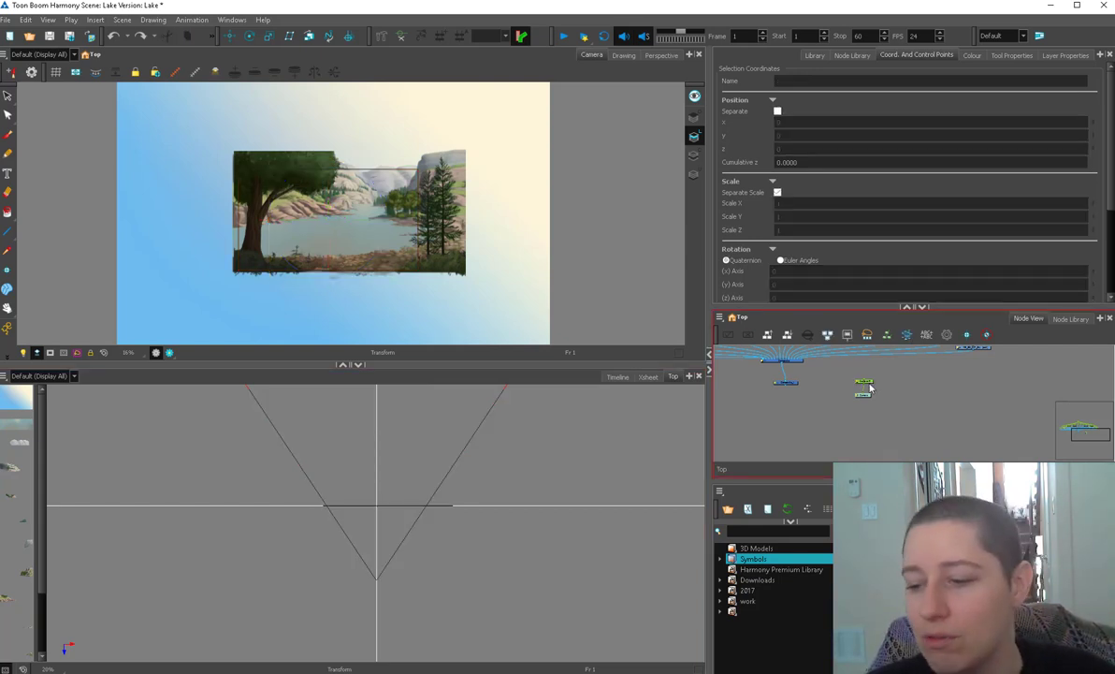
pyautogui.moveTo(376, 472); pyautogui.dragTo(403, 474)
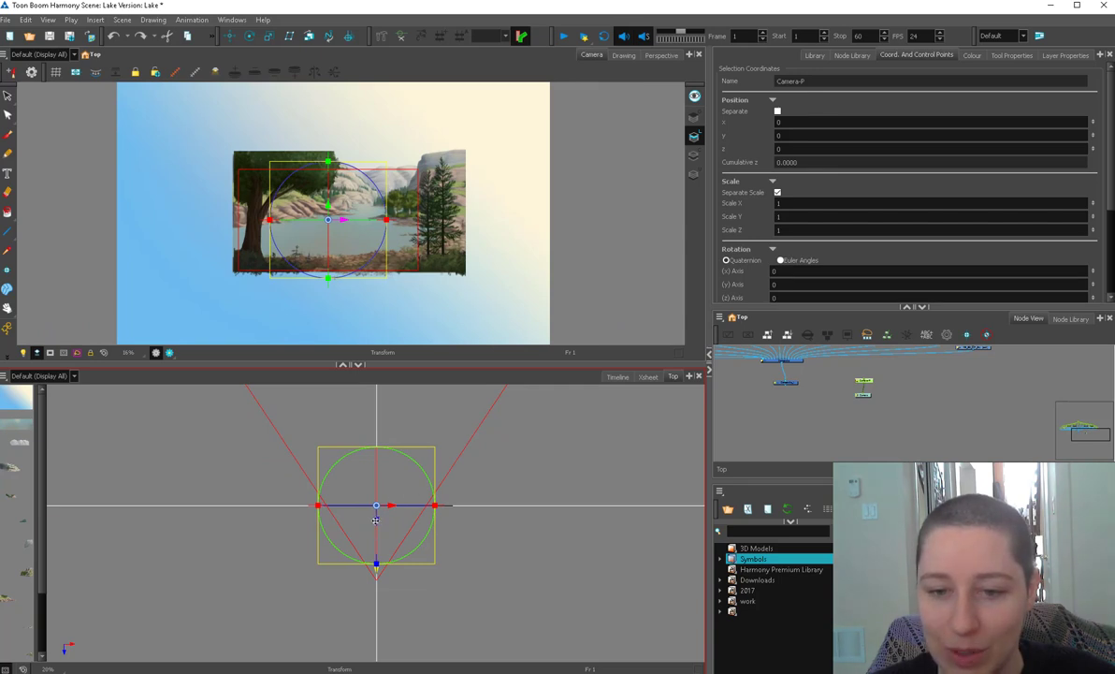
# Disable the MB_BG_01F_water drawing node in the network.
pyautogui.hotkey('ctrl', 'a')
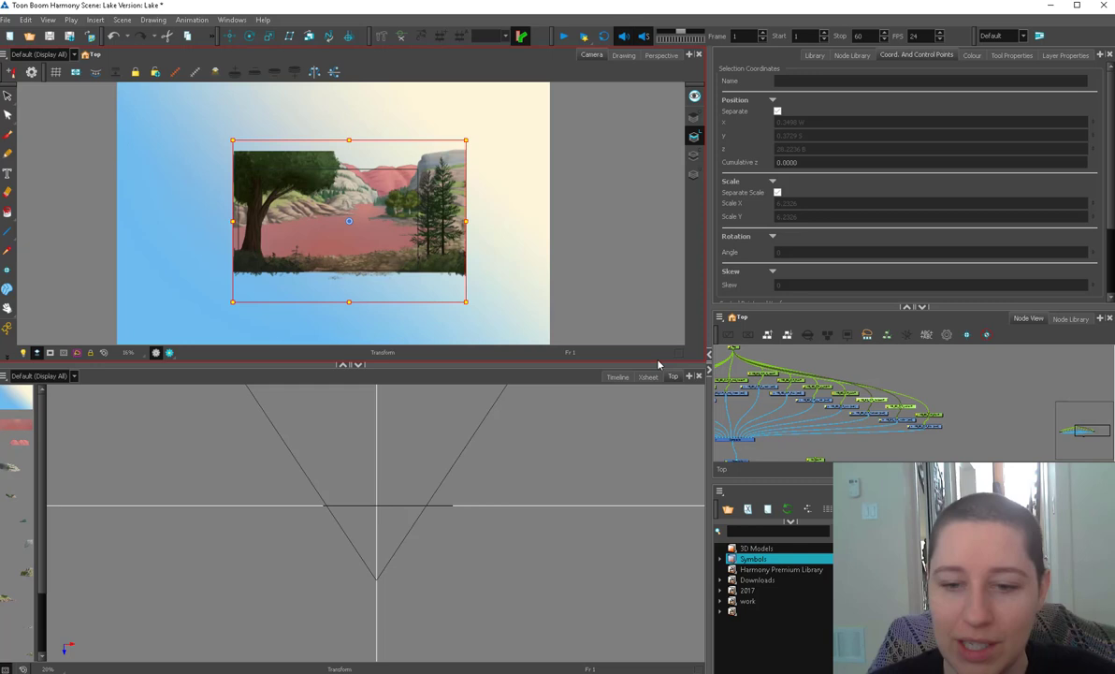
pyautogui.click(907, 418)
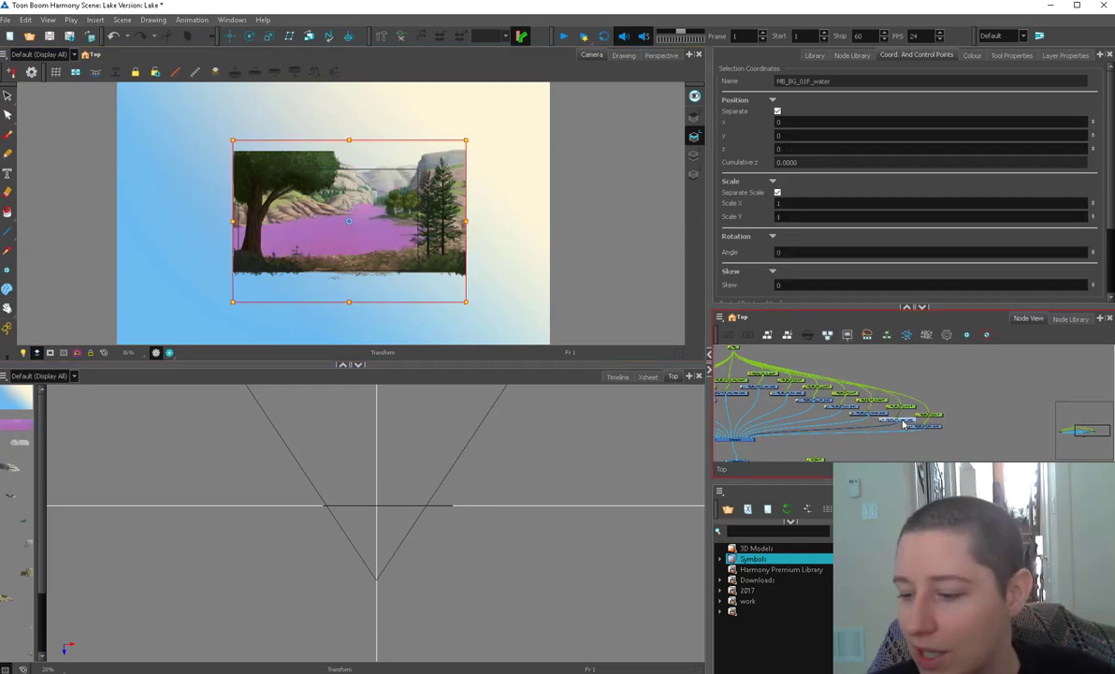
pyautogui.click(925, 397)
pyautogui.click(872, 400)
pyautogui.click(919, 395)
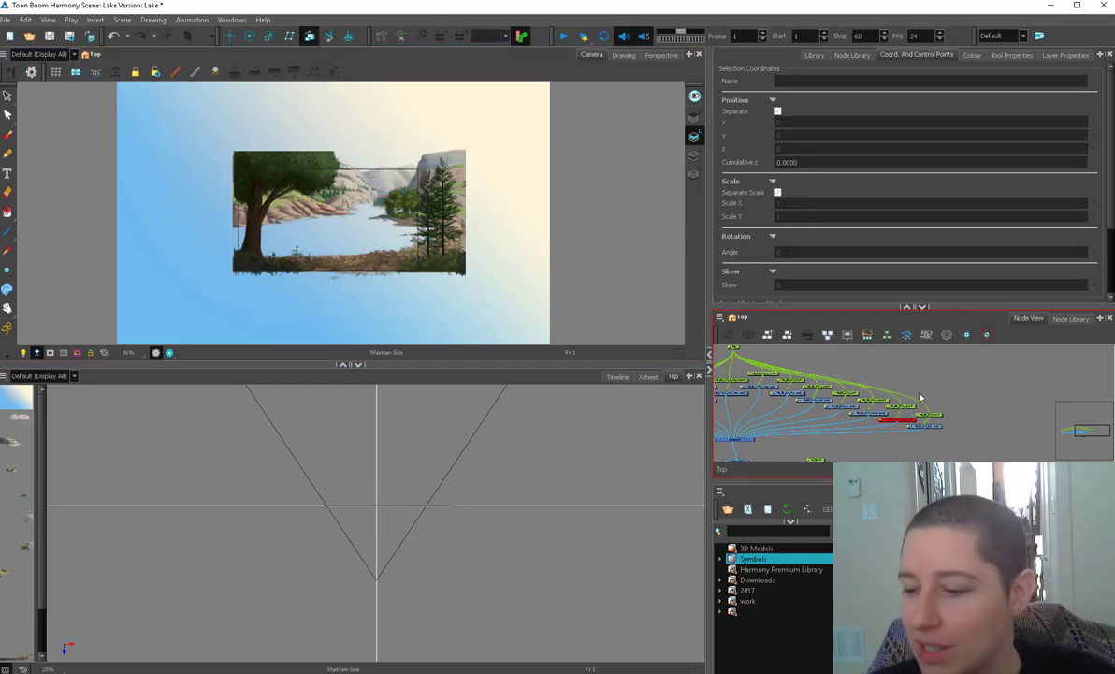
# Push the farback peg back to about 22.92 B in the Top view with the Maintain Size tool.
pyautogui.click(864, 401)
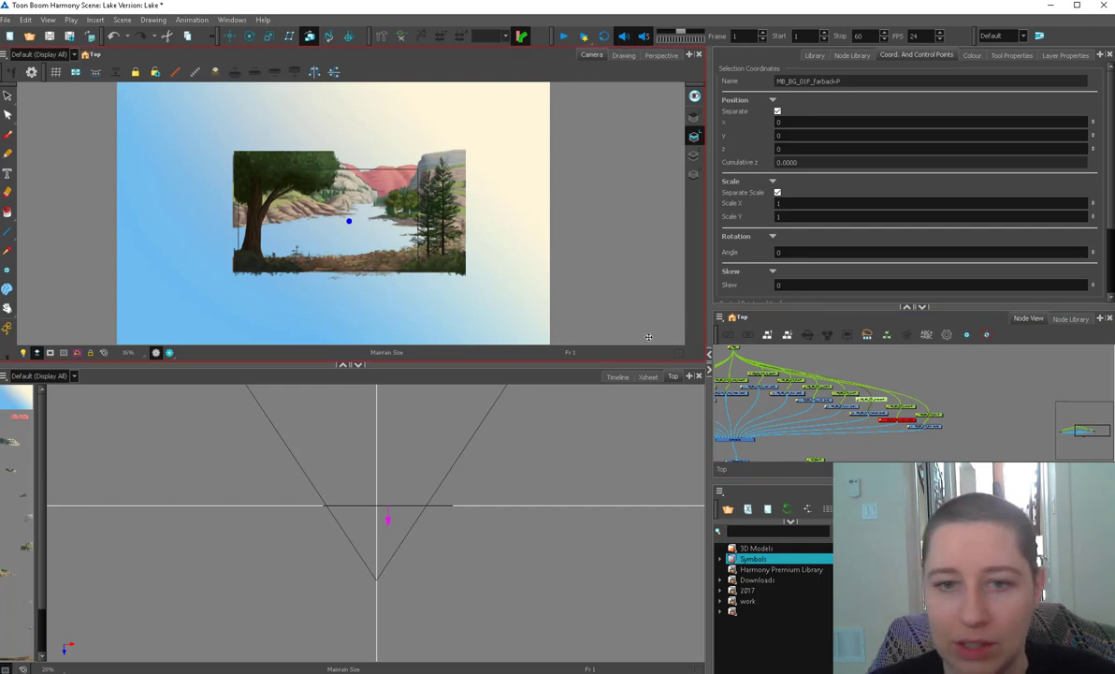
pyautogui.moveTo(388, 517); pyautogui.dragTo(406, 462)
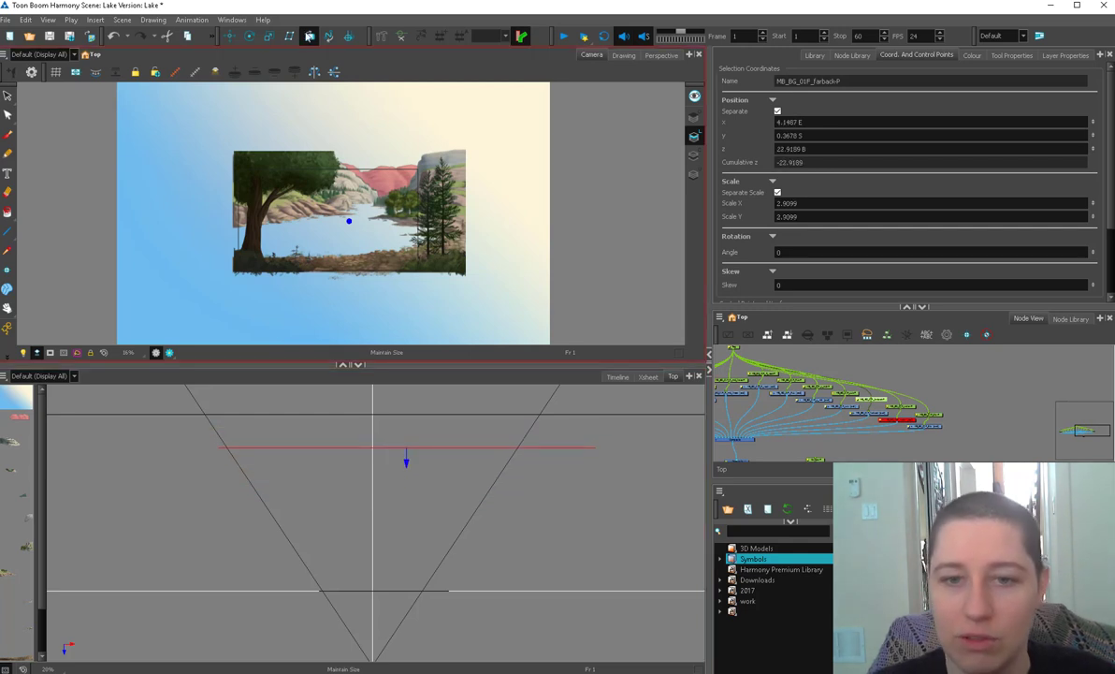
# Select the LUL and RUL pegs and push both back to about 19.27 B in the Top view with Maintain Size.
pyautogui.click(230, 37)
pyautogui.click(850, 399)
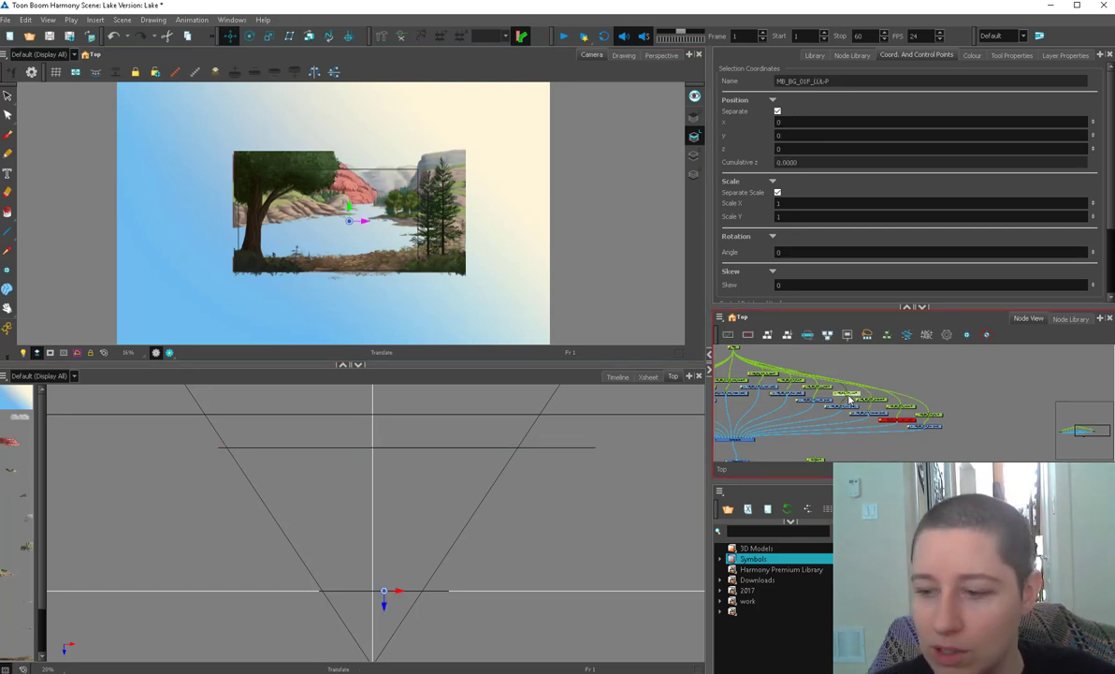
pyautogui.click(827, 393)
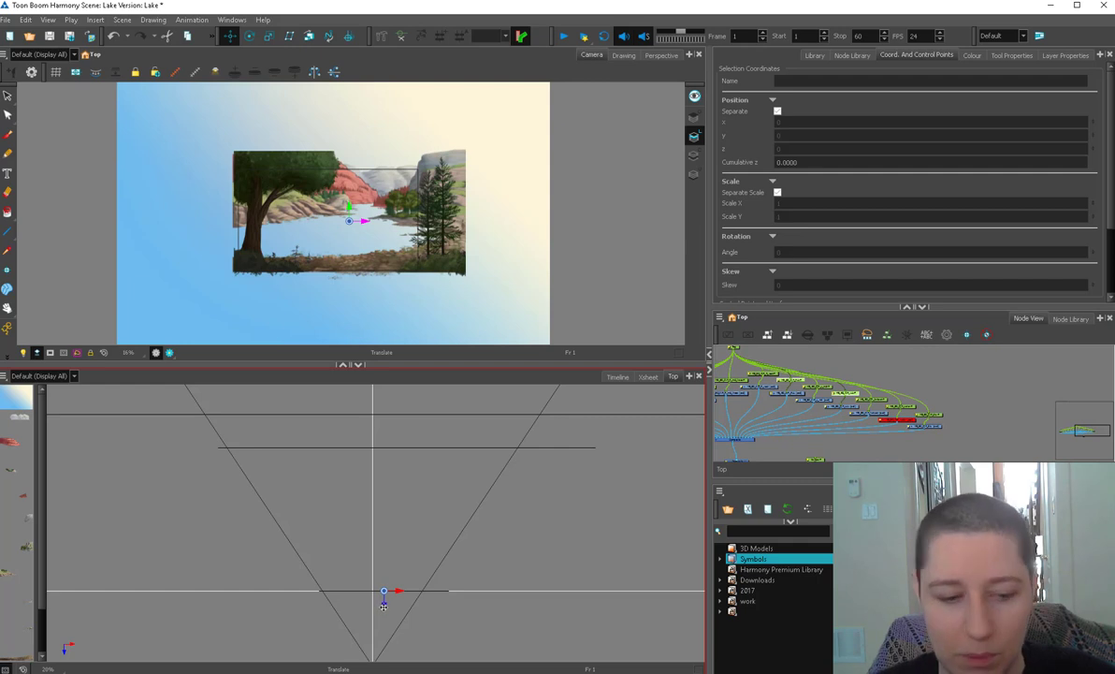
pyautogui.moveTo(384, 605); pyautogui.dragTo(383, 491)
pyautogui.hotkey('alt', '4')
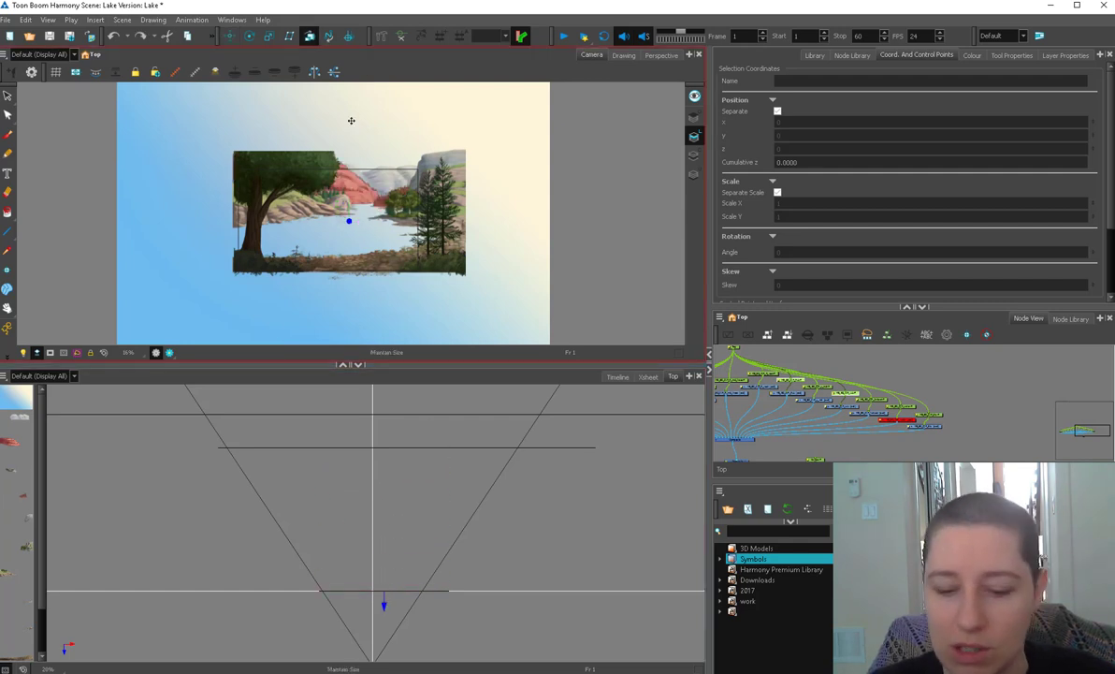
pyautogui.moveTo(385, 588); pyautogui.dragTo(384, 486)
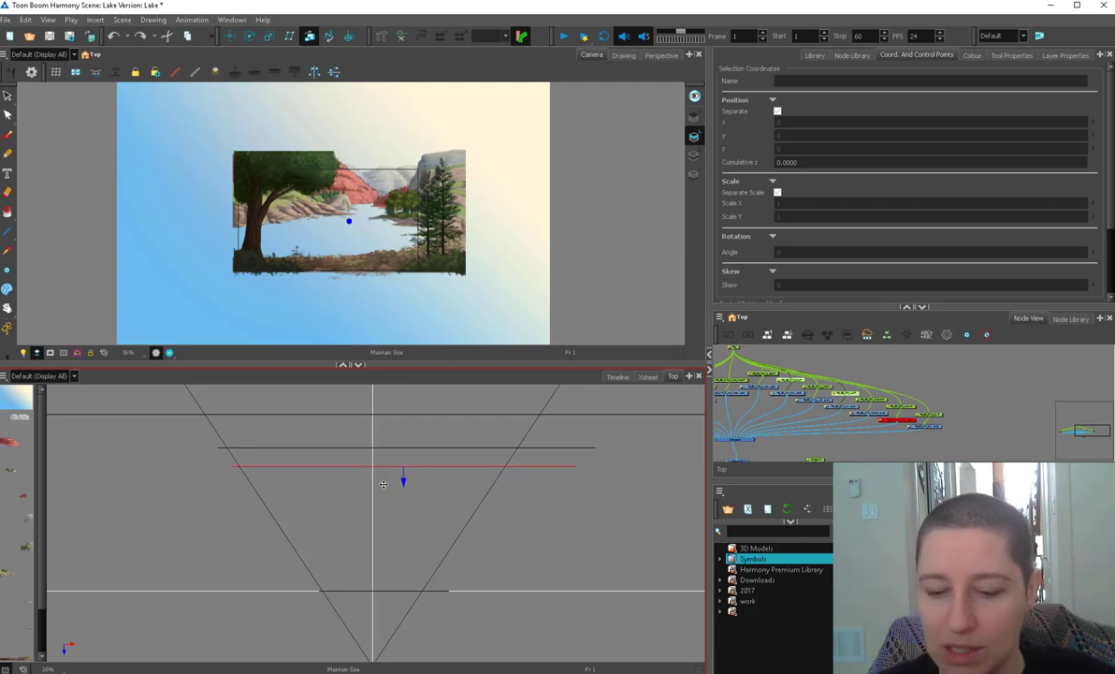
# Push the L_mid peg back to about 17.96 B and the R_rock peg to just in front of it, keeping their apparent size.
pyautogui.click(841, 376)
pyautogui.click(820, 388)
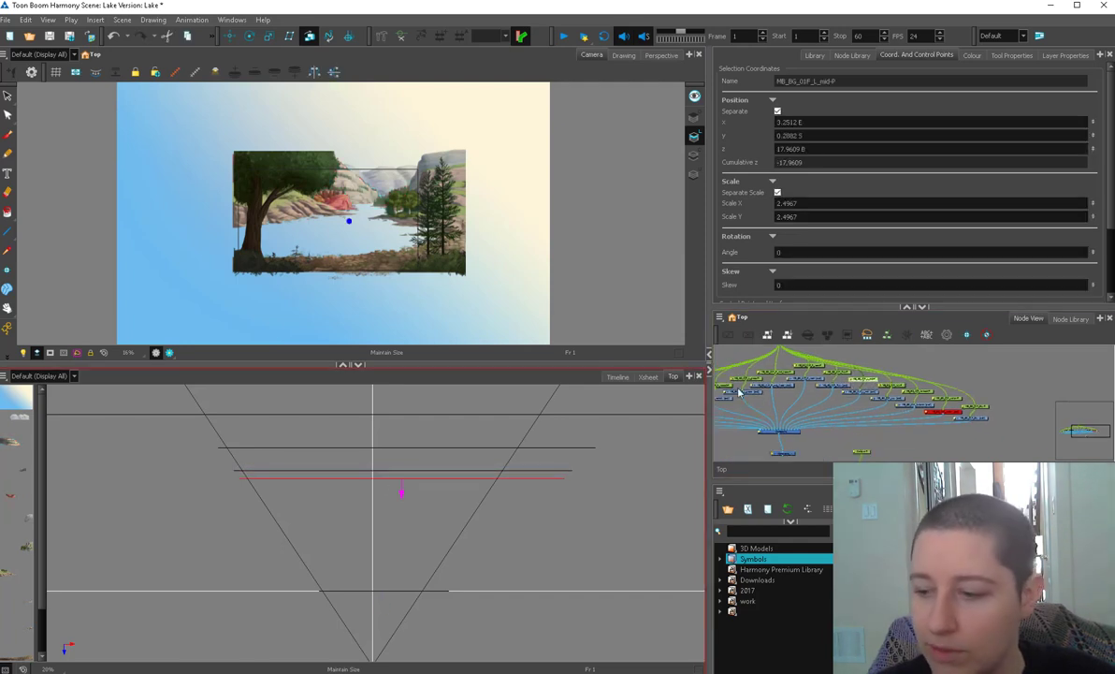
pyautogui.click(835, 374)
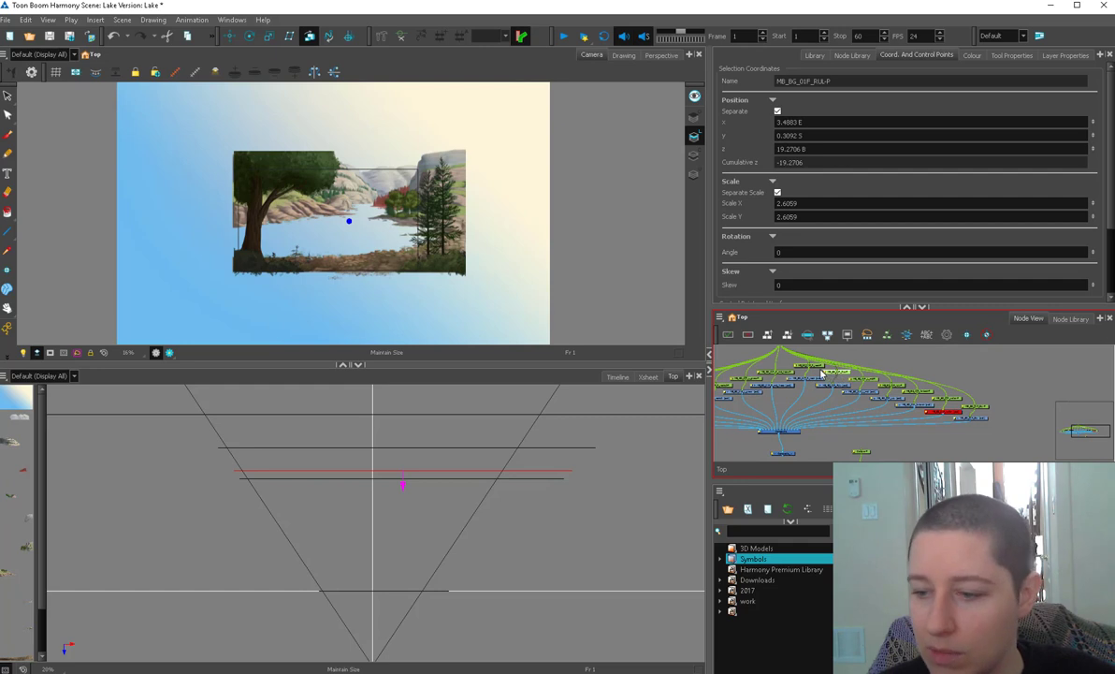
pyautogui.click(808, 371)
pyautogui.moveTo(383, 590); pyautogui.dragTo(383, 500)
# Select the R_mid_trees and L_grass pegs and push them back together to the middle distance, in front of the R_rock layer.
pyautogui.click(775, 372)
pyautogui.moveTo(776, 387); pyautogui.dragTo(860, 394)
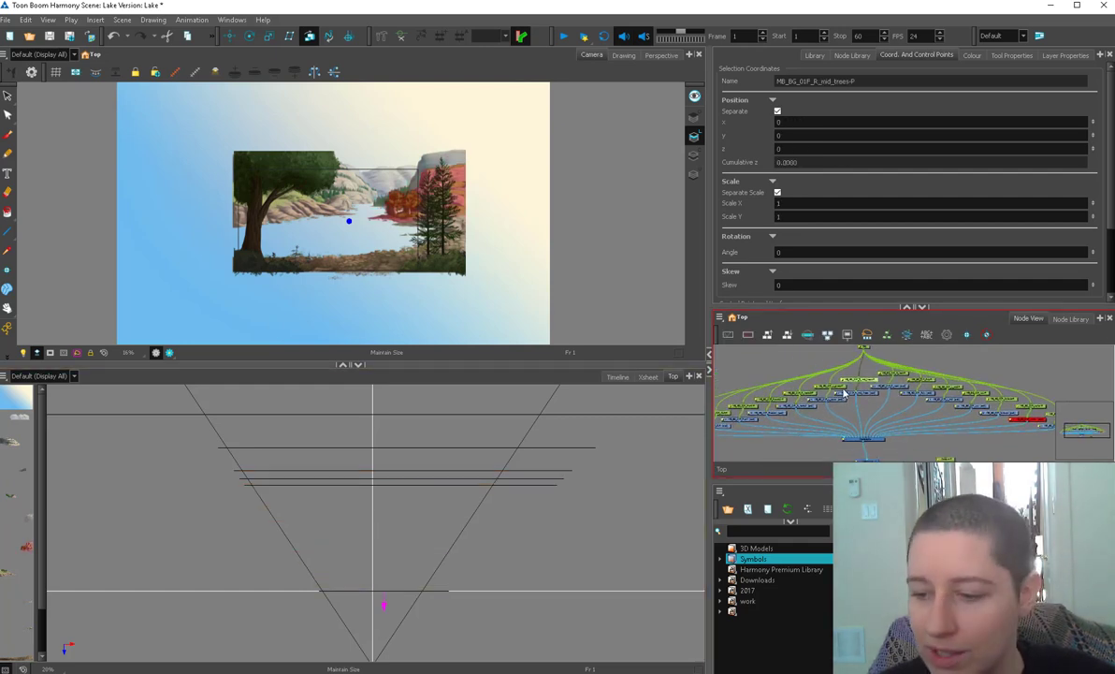
pyautogui.keyDown('shift'); pyautogui.click(840, 387); pyautogui.keyUp('shift')
pyautogui.moveTo(383, 590); pyautogui.dragTo(386, 512)
# Push the R_rocks2 peg back to about 5.24 B and the Rrocks1 peg to about 3.55 B, and select the Front peg.
pyautogui.moveTo(821, 408); pyautogui.dragTo(872, 407)
pyautogui.click(852, 393)
pyautogui.click(795, 406)
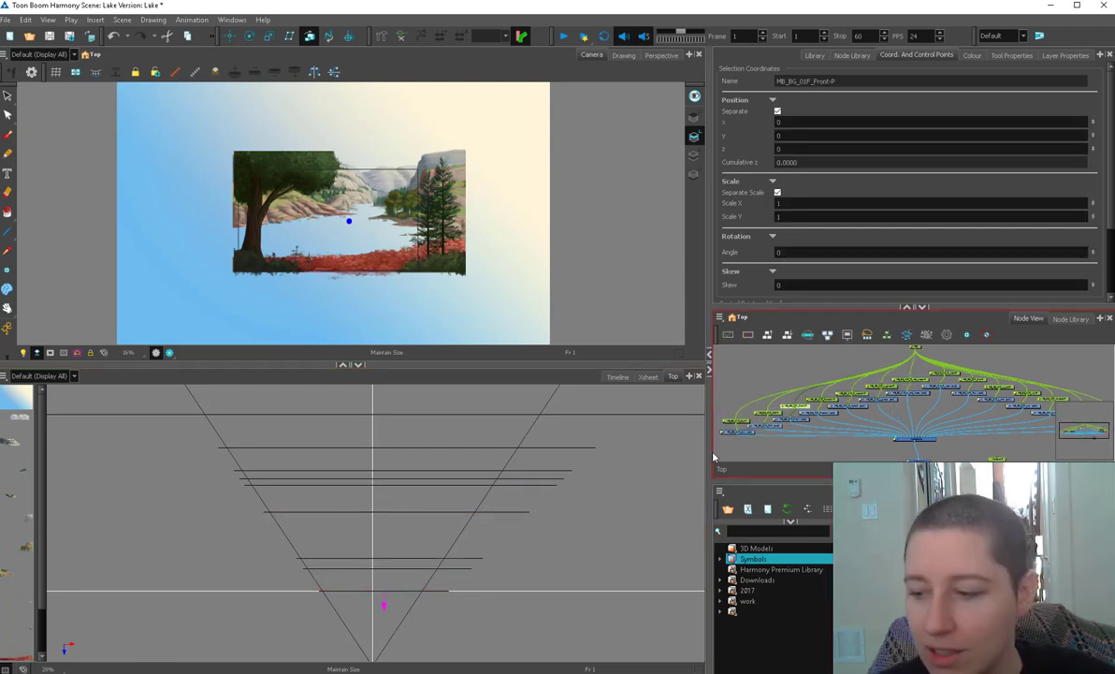
pyautogui.click(366, 289)
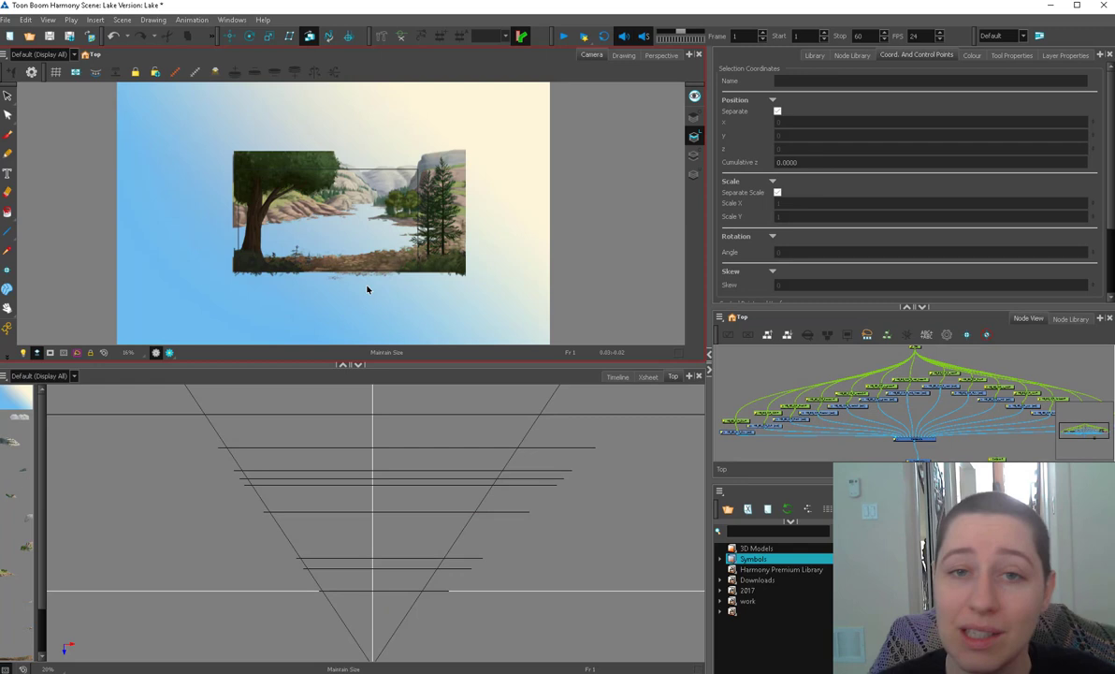
pyautogui.click(807, 406)
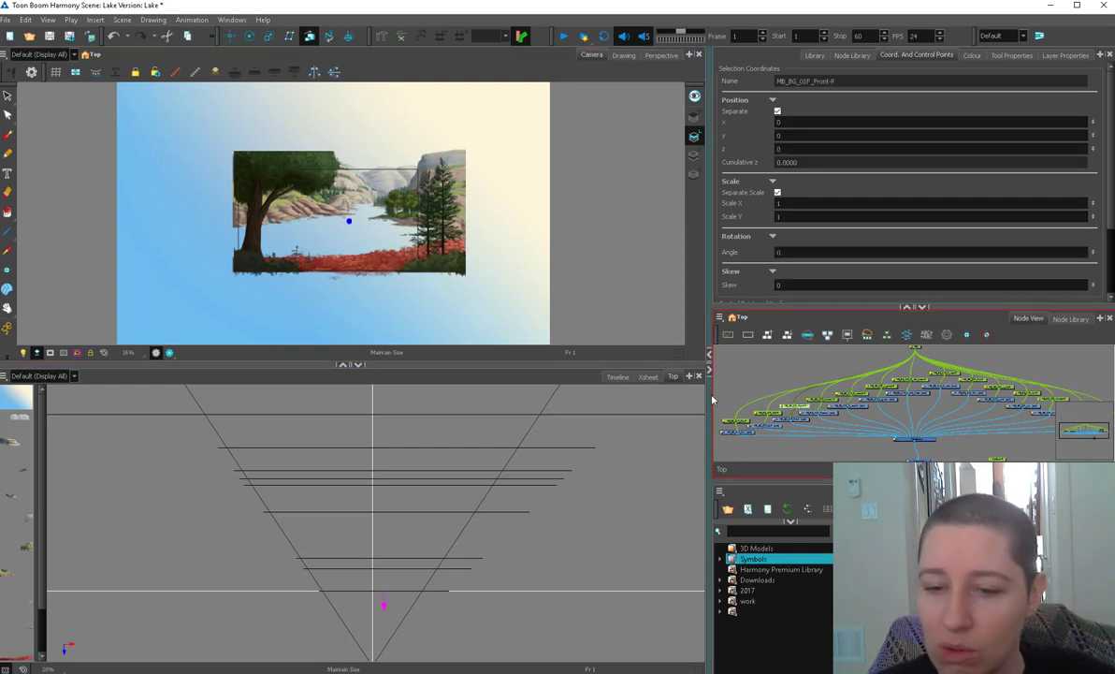
# Rearrange the network by shifting the sky layer's nodes aside and moving the disabled water peg and drawing below the other layers.
pyautogui.moveTo(961, 402); pyautogui.dragTo(830, 377)
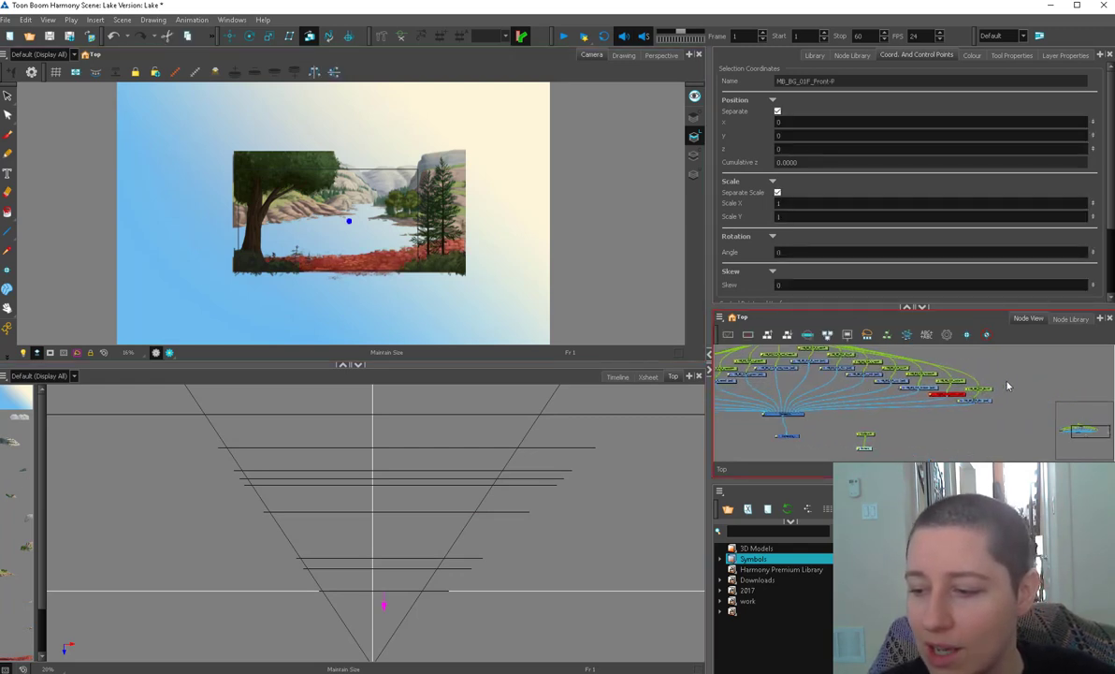
pyautogui.moveTo(987, 381)
pyautogui.mouseDown()
pyautogui.moveTo(969, 417)
pyautogui.moveTo(1021, 387)
pyautogui.mouseUp()
pyautogui.moveTo(935, 367)
pyautogui.mouseDown()
pyautogui.moveTo(909, 394)
pyautogui.moveTo(956, 395)
pyautogui.moveTo(924, 393)
pyautogui.moveTo(941, 403)
pyautogui.mouseUp()
pyautogui.moveTo(956, 395); pyautogui.dragTo(1006, 484)
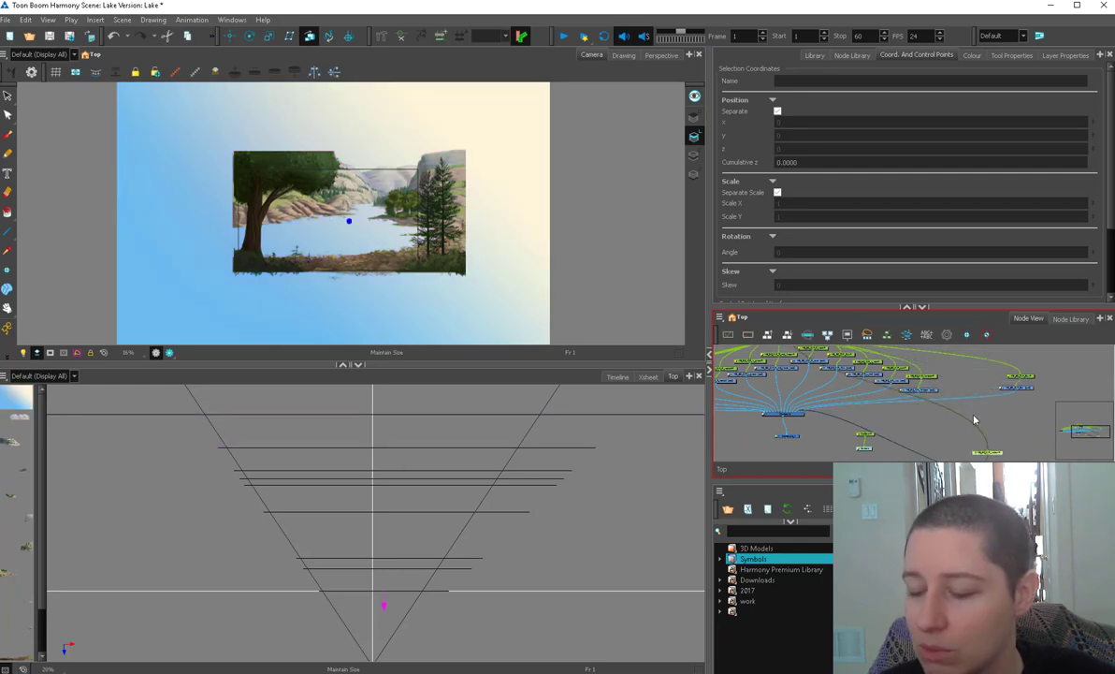
pyautogui.moveTo(947, 367); pyautogui.dragTo(985, 386)
pyautogui.moveTo(919, 363)
pyautogui.mouseDown()
pyautogui.moveTo(888, 393)
pyautogui.moveTo(906, 417)
pyautogui.moveTo(877, 412)
pyautogui.moveTo(947, 391)
pyautogui.moveTo(963, 397)
pyautogui.mouseUp()
# Select the OLR and OLL foreground tree pegs and pull them toward the camera, in front of the Front layer, with Maintain Size.
pyautogui.click(776, 403)
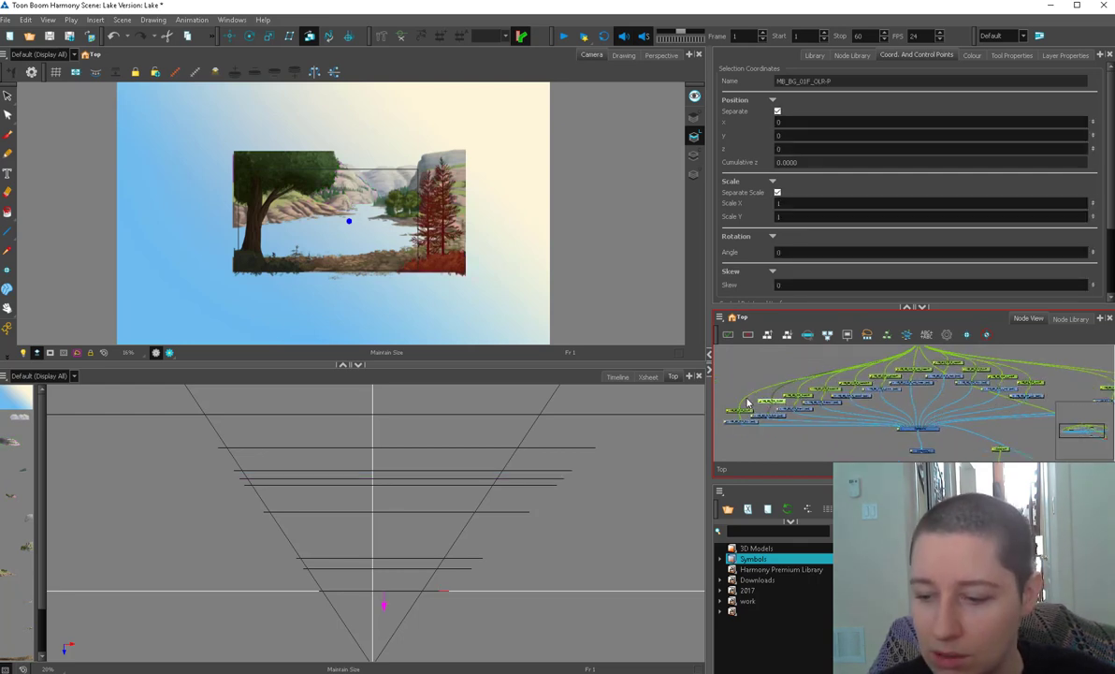
pyautogui.keyDown('shift'); pyautogui.click(744, 410); pyautogui.keyUp('shift')
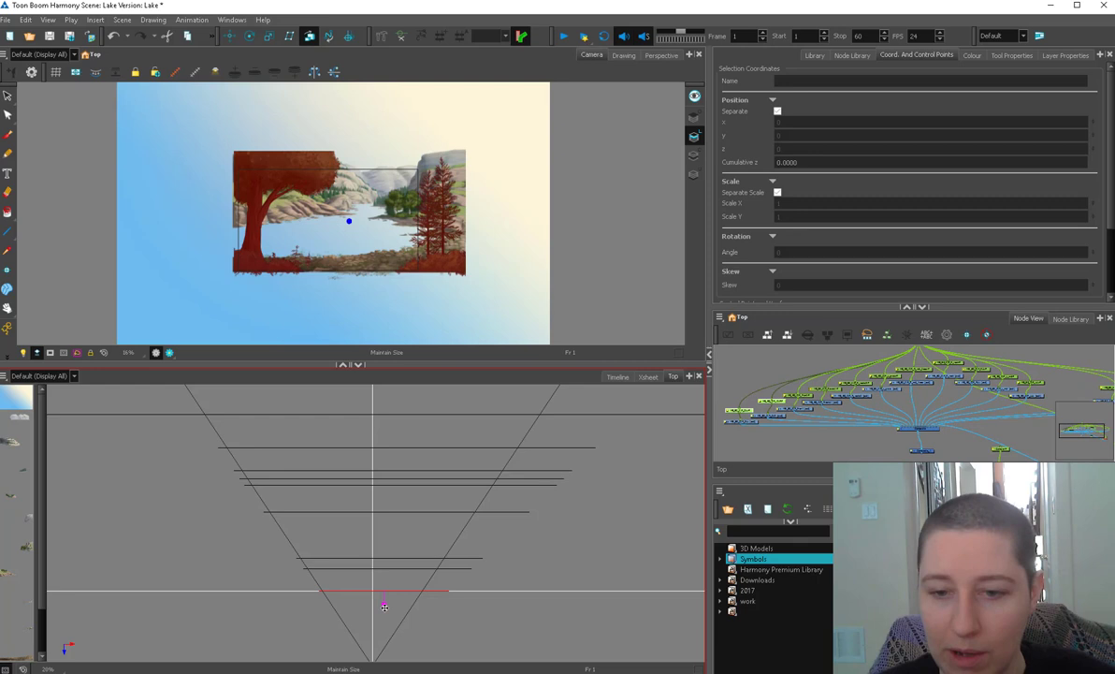
pyautogui.moveTo(383, 607); pyautogui.dragTo(381, 628)
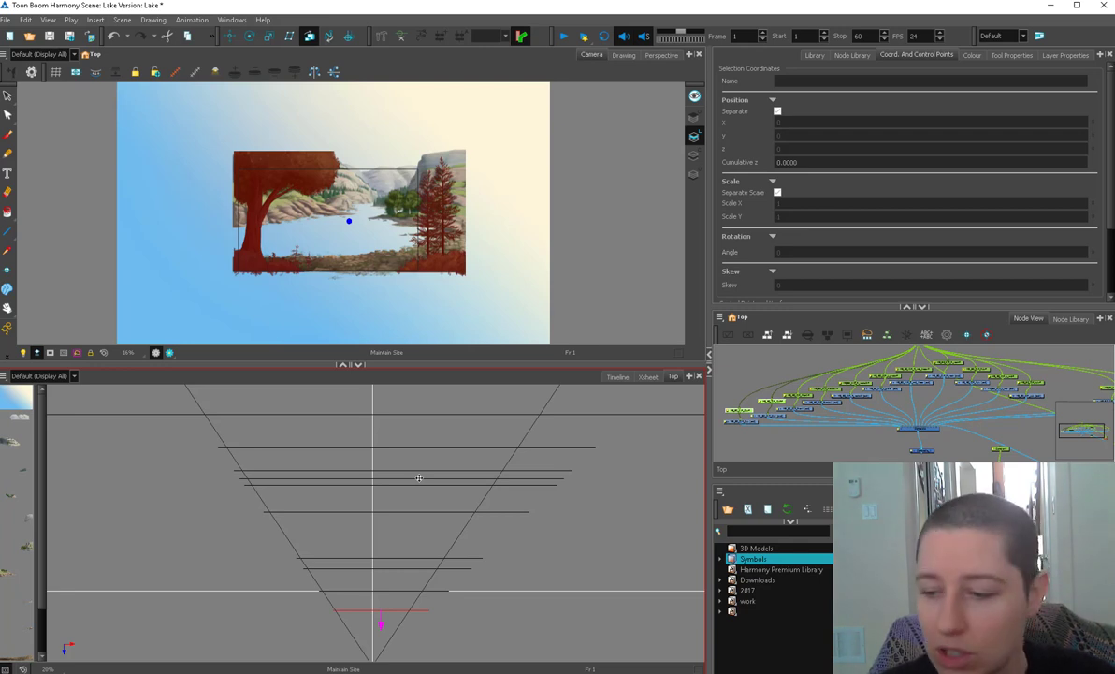
# Space the OLL, OLR and Front nodes apart in the network, checking the depth of the Front, Rrocks1 and R_rocks2 pegs.
pyautogui.click(757, 412)
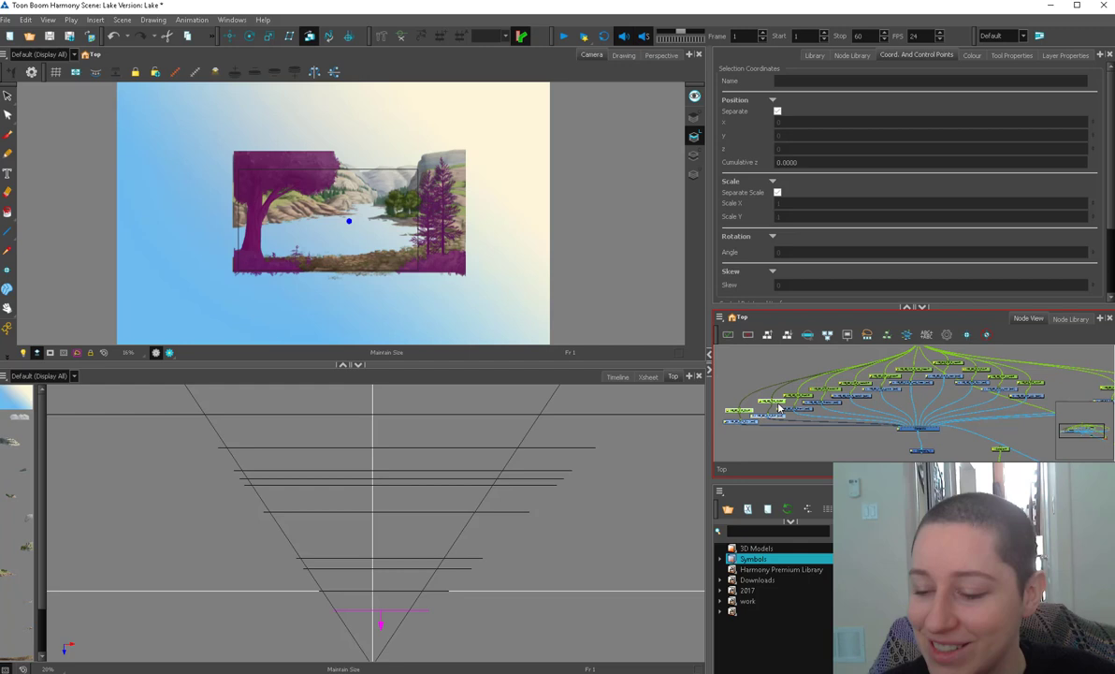
pyautogui.click(795, 399)
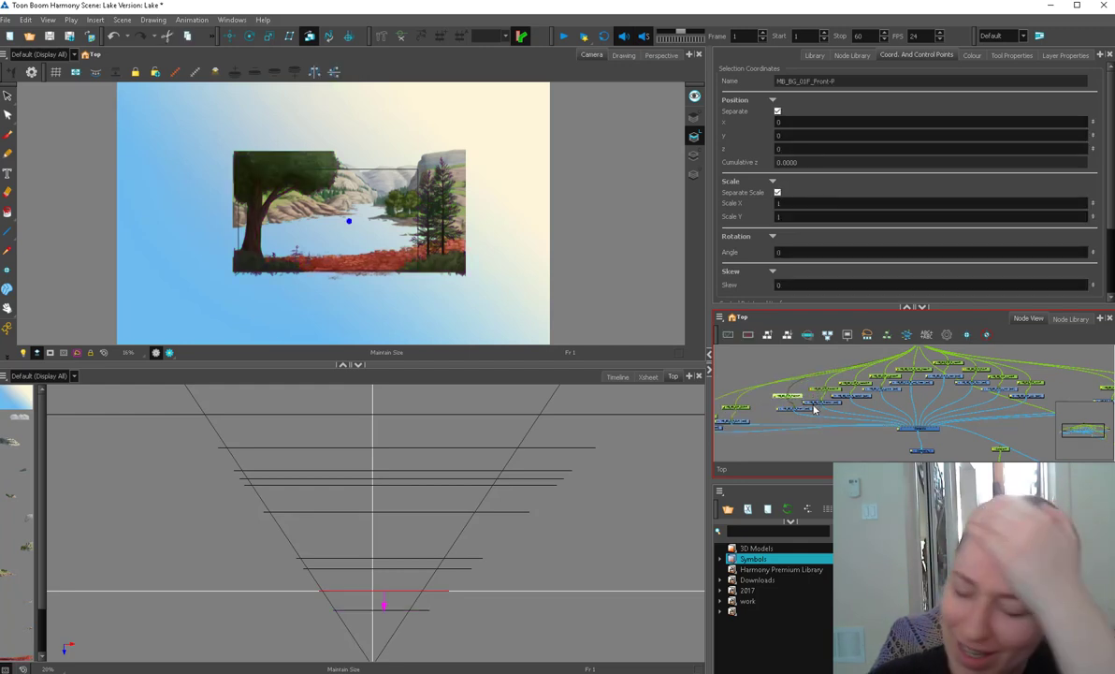
pyautogui.click(827, 392)
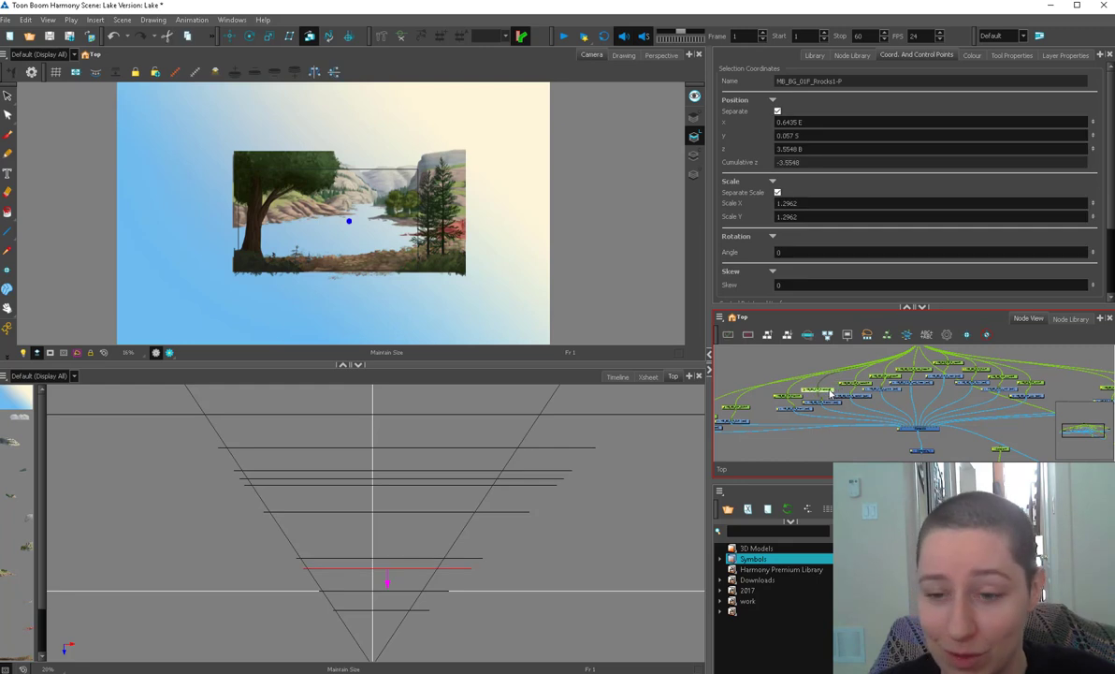
pyautogui.click(857, 387)
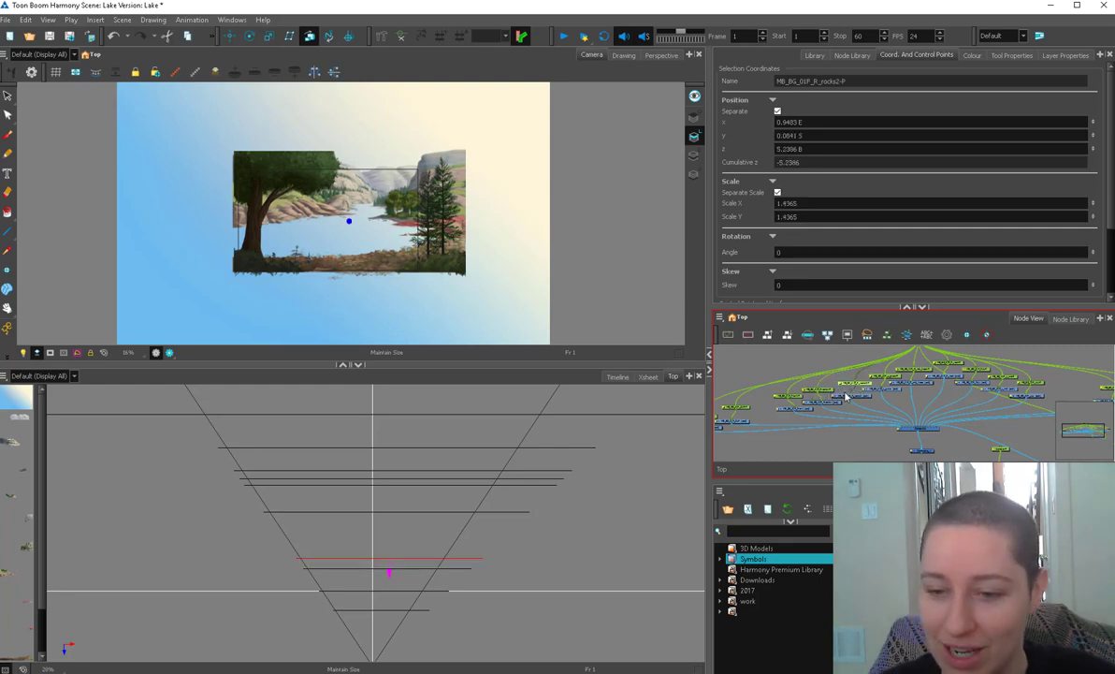
pyautogui.click(833, 393)
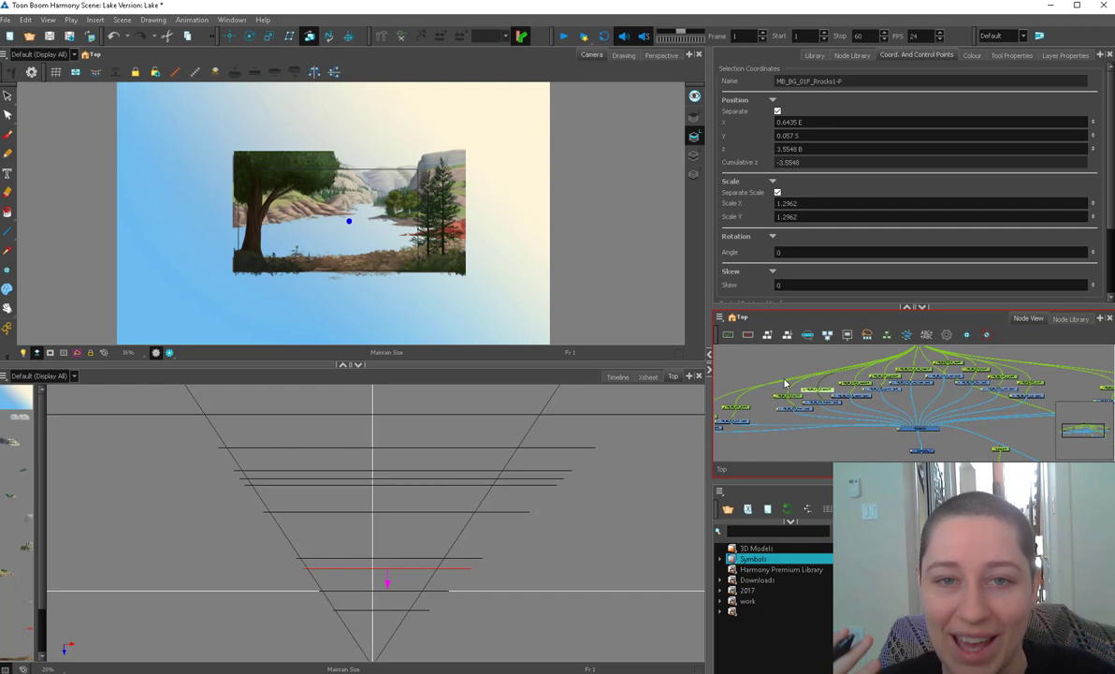
pyautogui.click(792, 396)
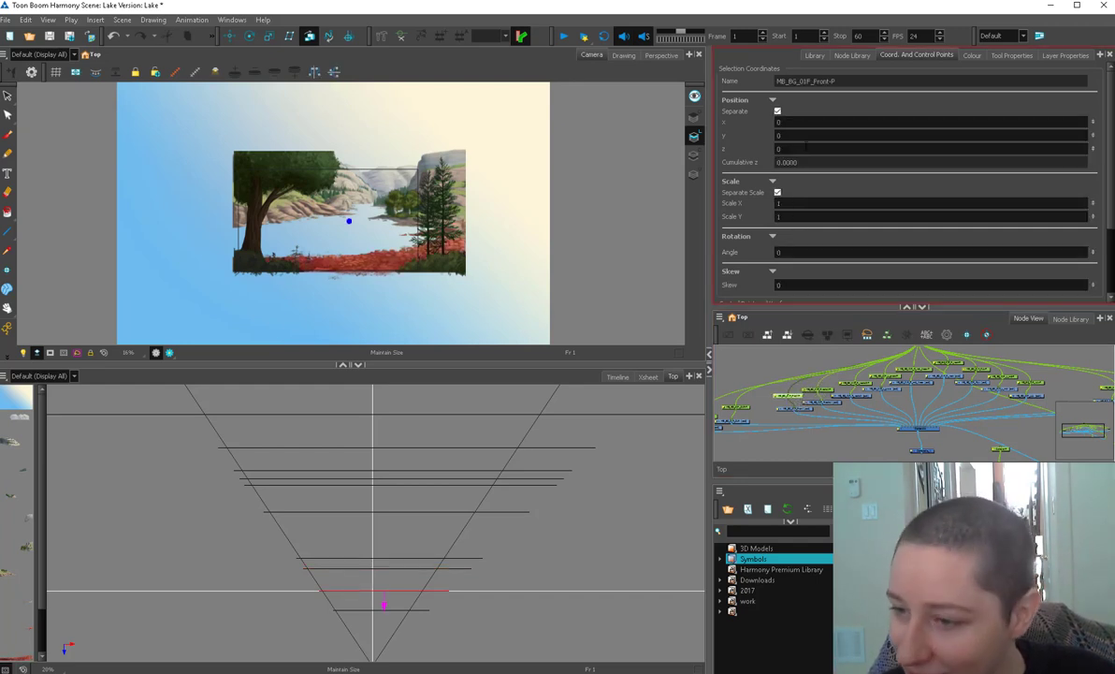
pyautogui.click(813, 400)
pyautogui.click(815, 384)
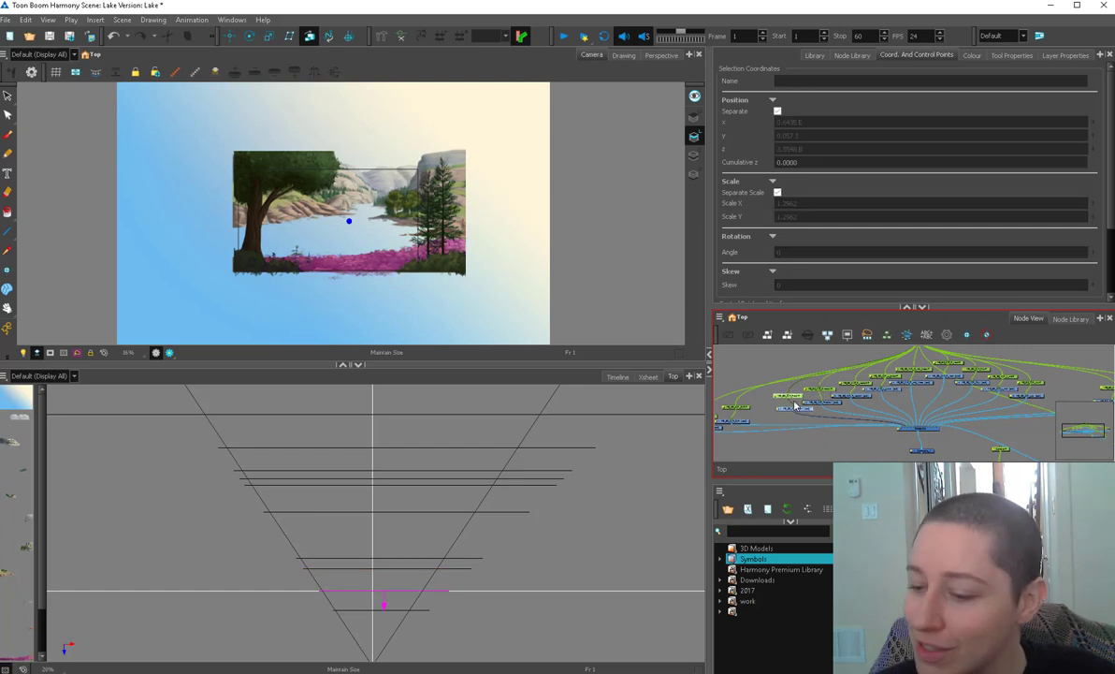
pyautogui.click(729, 359)
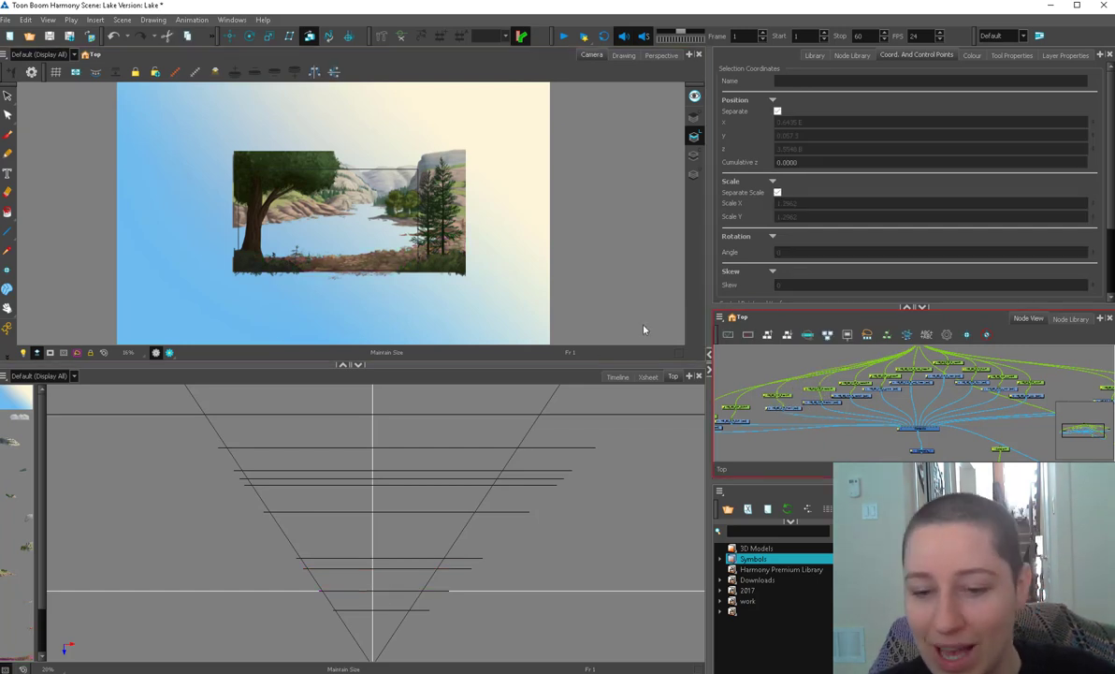
# Bring up the Timeline in place of the Top view and enlarge the Camera view.
pyautogui.scroll(2, 399, 283)
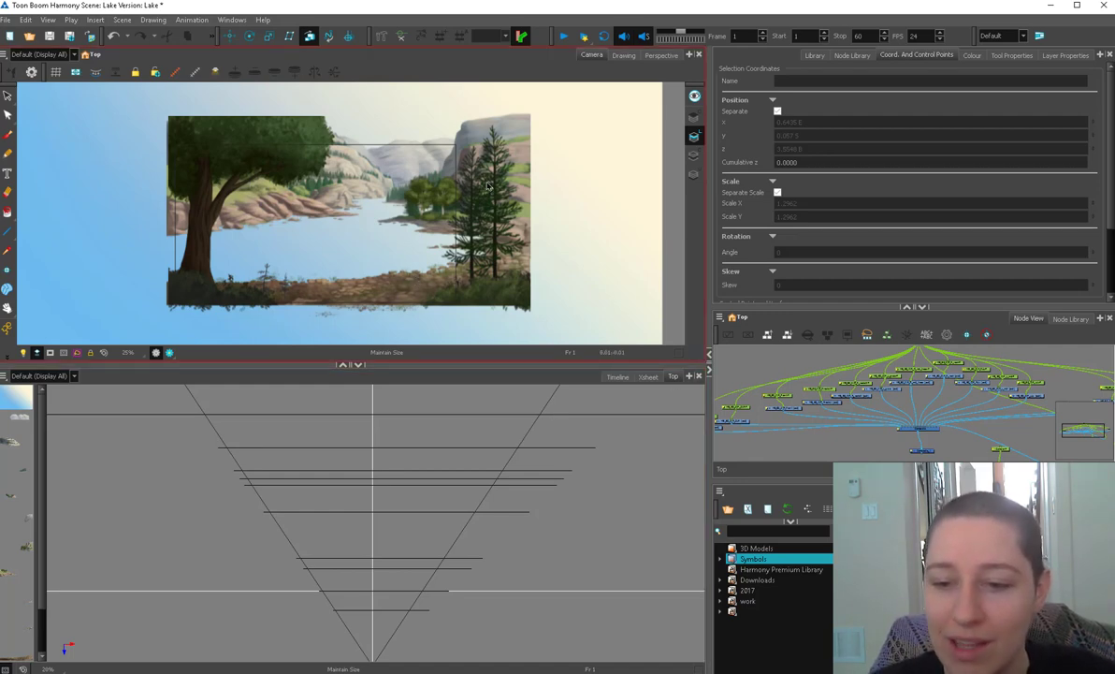
pyautogui.hotkey('ctrl', 'a')
pyautogui.click(756, 368)
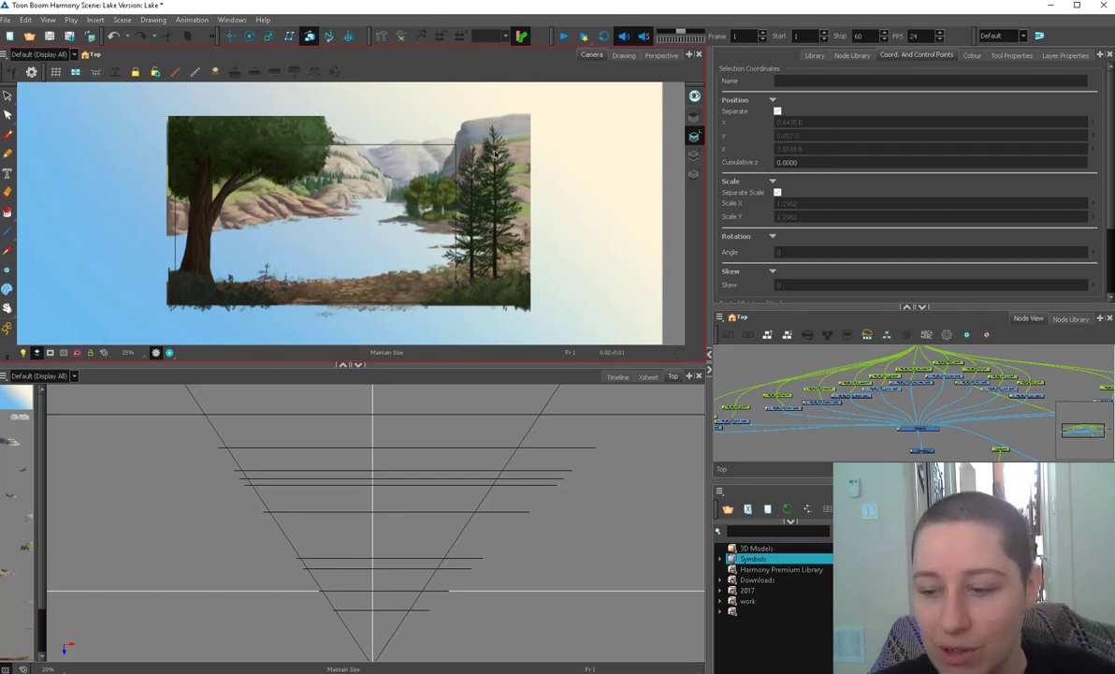
pyautogui.click(617, 376)
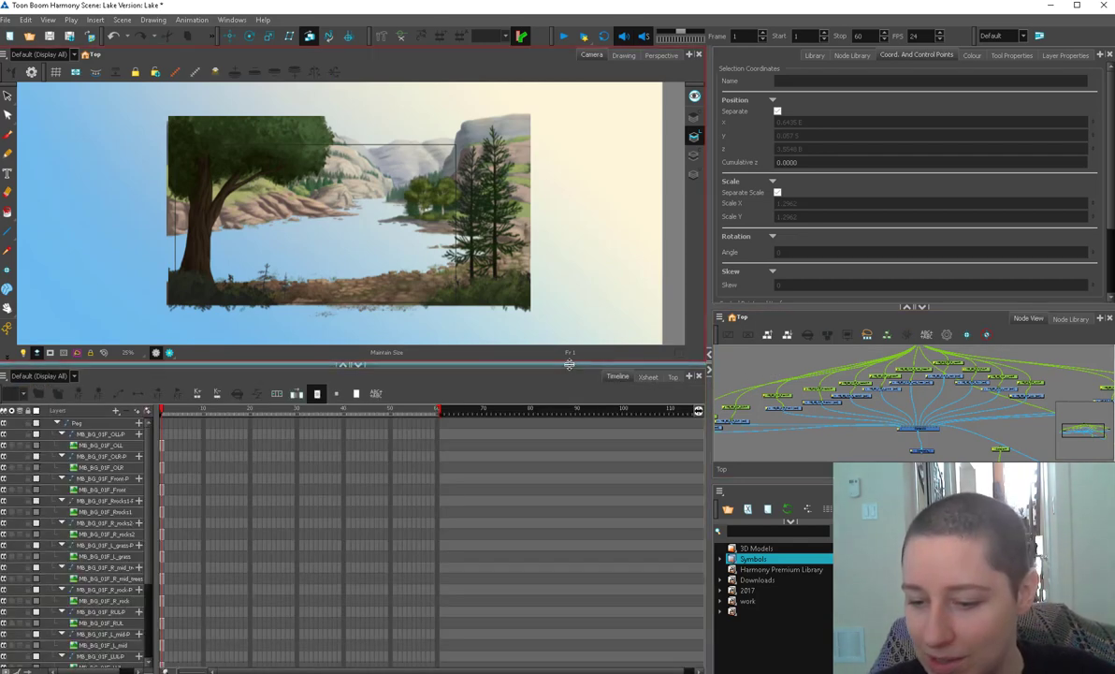
pyautogui.moveTo(599, 361); pyautogui.dragTo(595, 429)
# Select the Camera-P peg and shift it sideways to about 7.89 E in the Camera view with the Transform tool.
pyautogui.moveTo(884, 410); pyautogui.dragTo(699, 363)
pyautogui.click(814, 402)
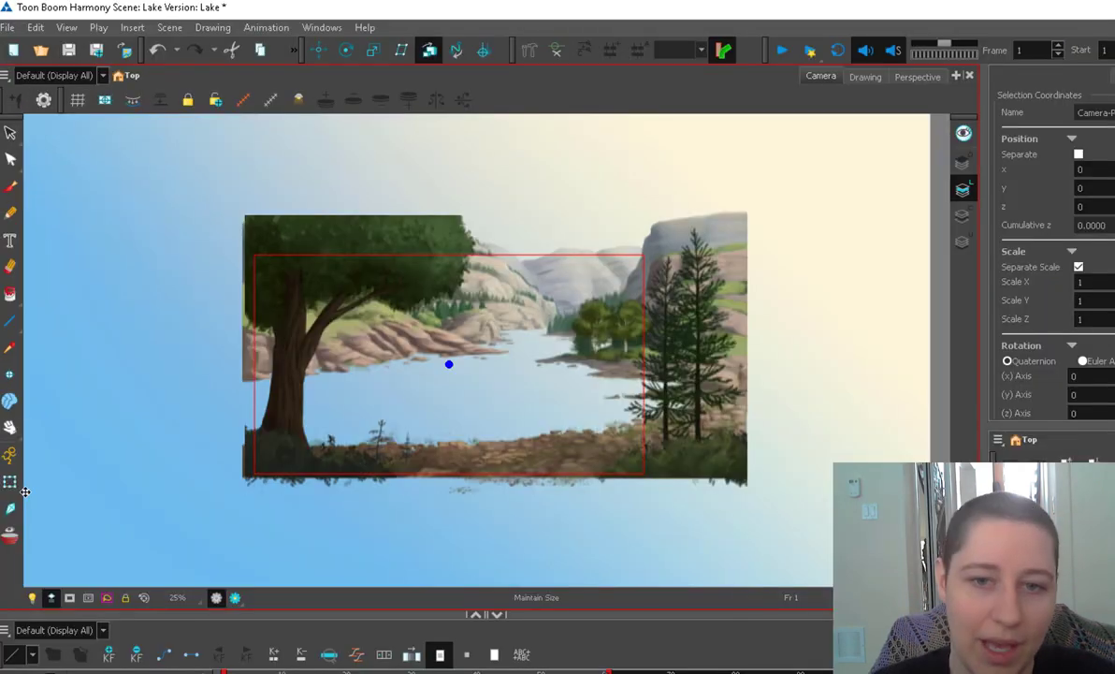
pyautogui.click(9, 481)
pyautogui.moveTo(449, 364); pyautogui.dragTo(567, 384)
pyautogui.click(618, 484)
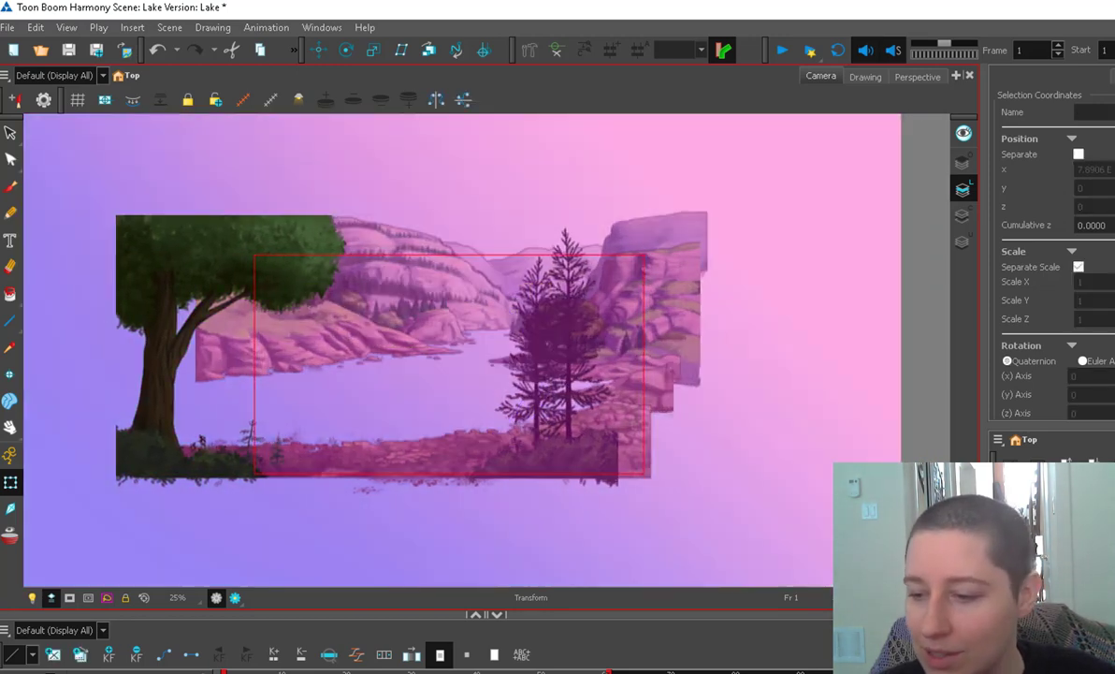
# Nudge the OLR foreground trees sideways toward the right edge of the camera frame, and reposition the Camera-P peg in the Camera view.
pyautogui.press('Escape')
pyautogui.click(1048, 538)
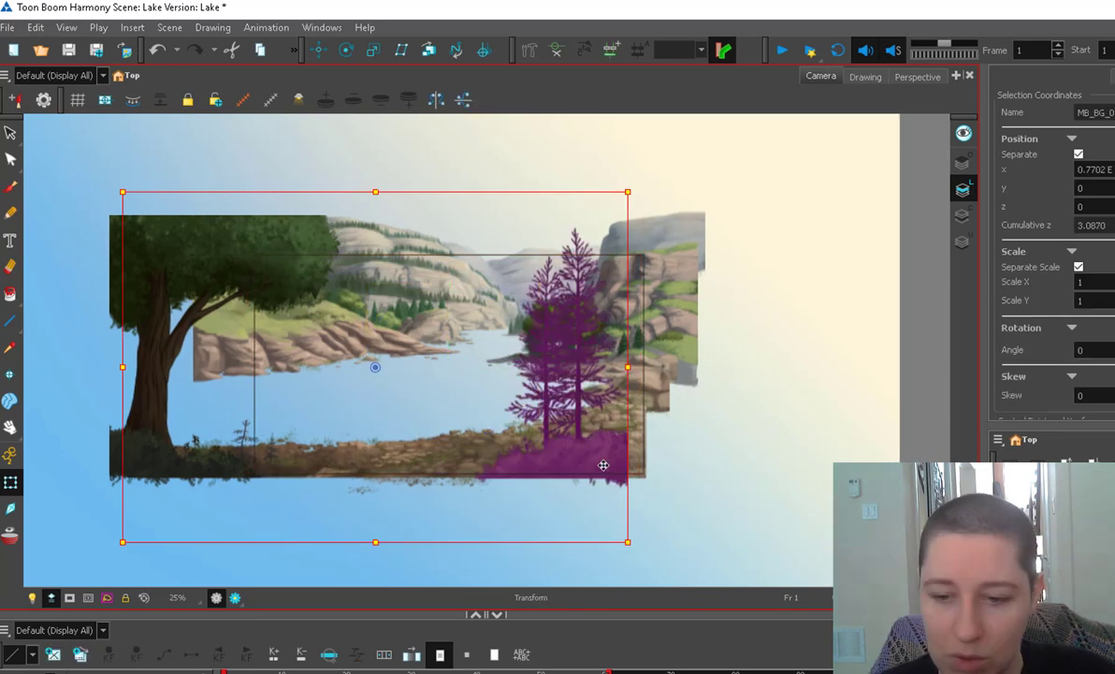
pyautogui.press('Right')
pyautogui.press('Right')
pyautogui.press('Right')
pyautogui.click(608, 474)
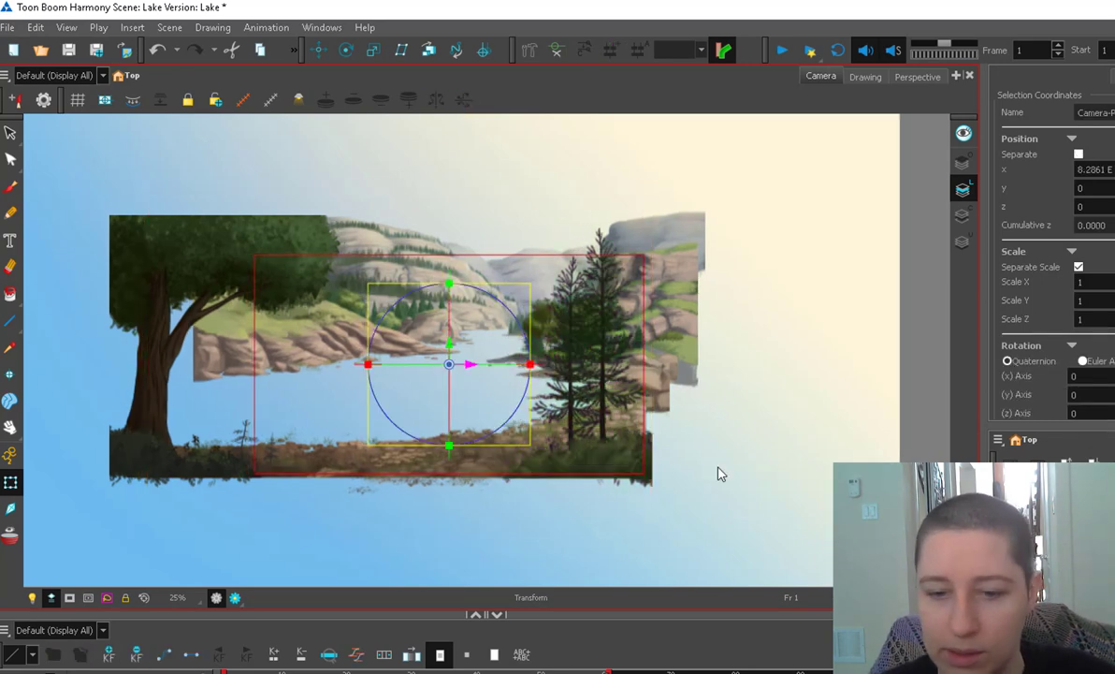
pyautogui.moveTo(470, 366); pyautogui.dragTo(388, 417)
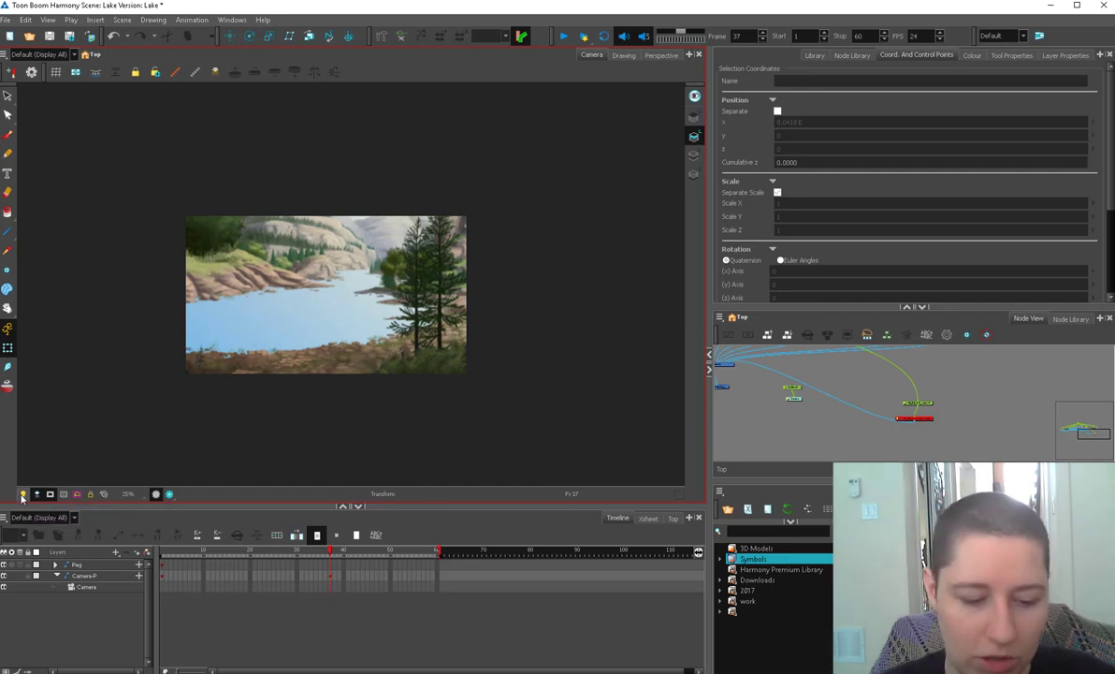
# Toggle the Camera Mask and Safe Area displays in the Camera view to examine the output framing.
pyautogui.click(25, 498)
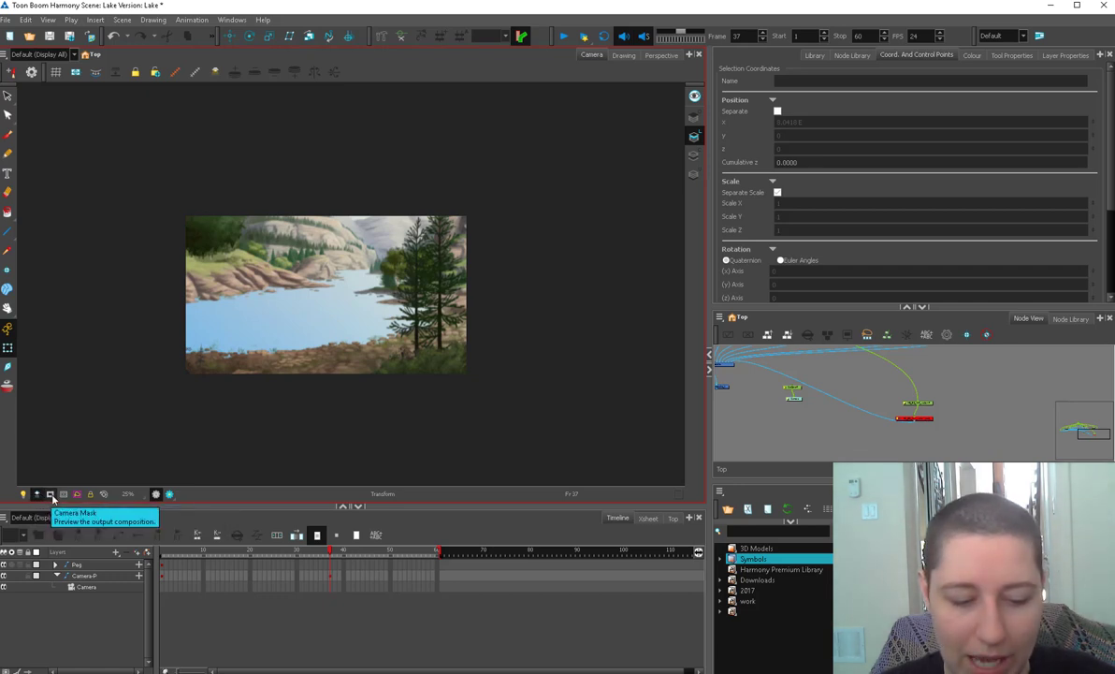
pyautogui.click(50, 498)
pyautogui.click(51, 498)
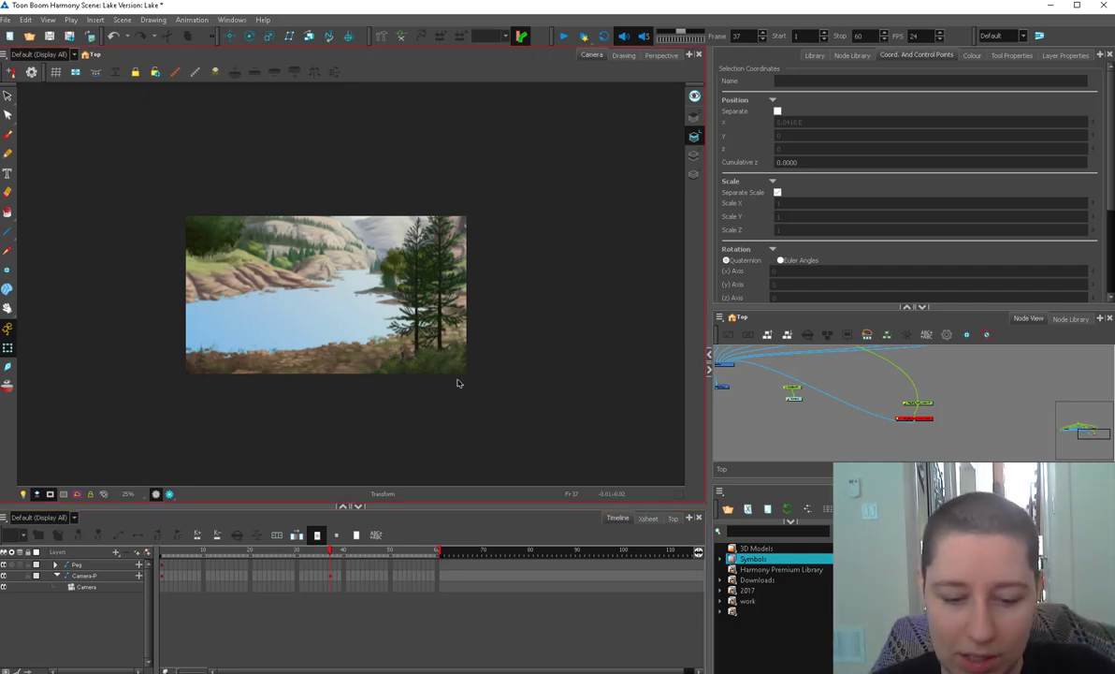
pyautogui.click(64, 496)
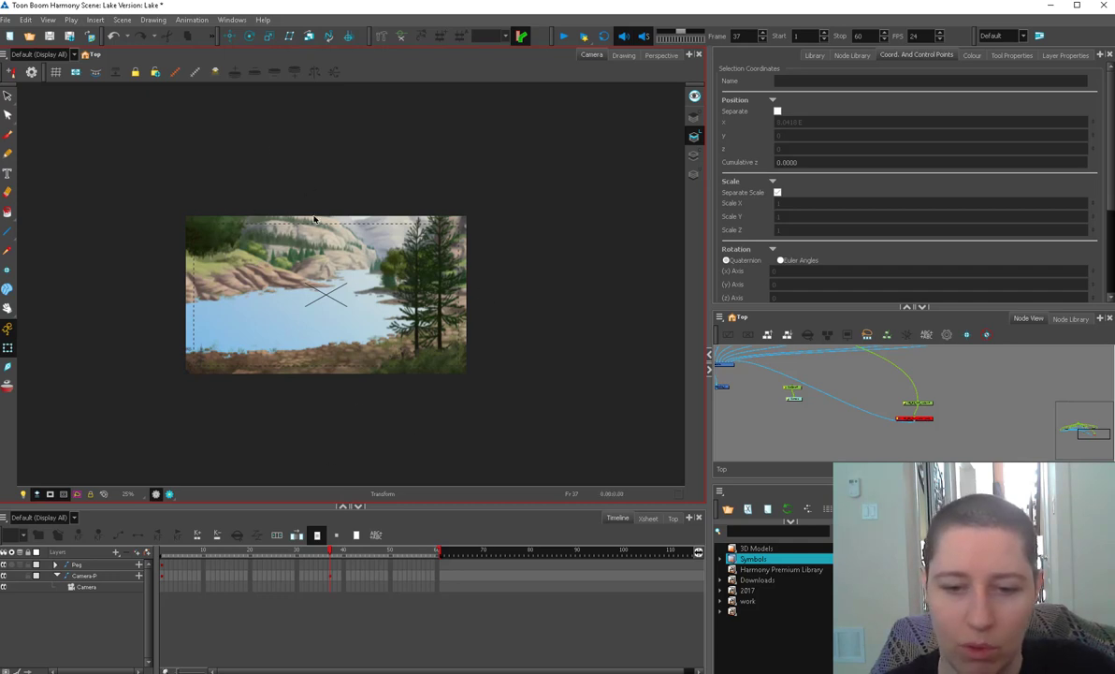
pyautogui.click(62, 494)
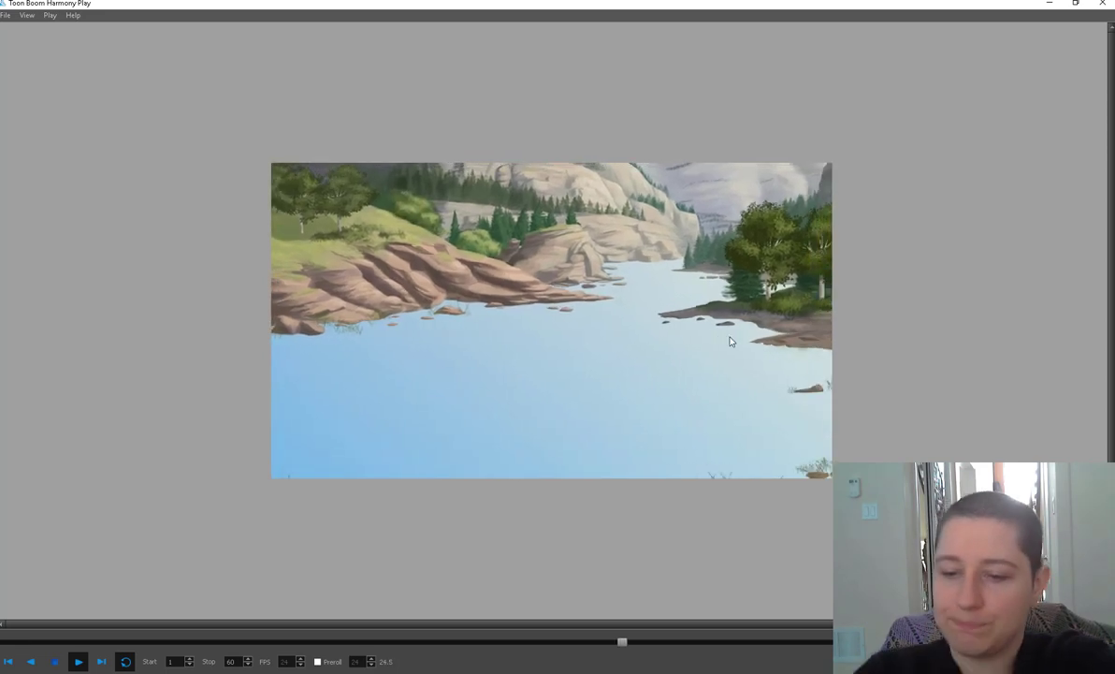
# Switch to MB_BG_01F.psd in Photoshop and hide the OLL and OLR foreground groups to examine the artwork behind them.
pyautogui.hotkey('alt', 'Tab')
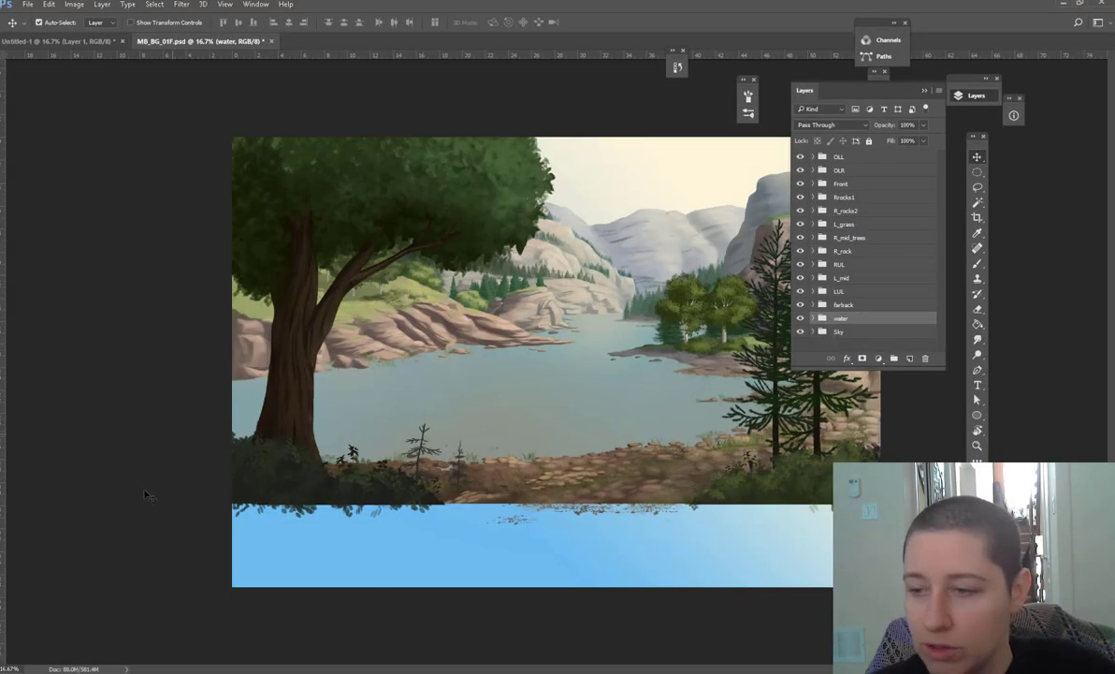
pyautogui.click(801, 156)
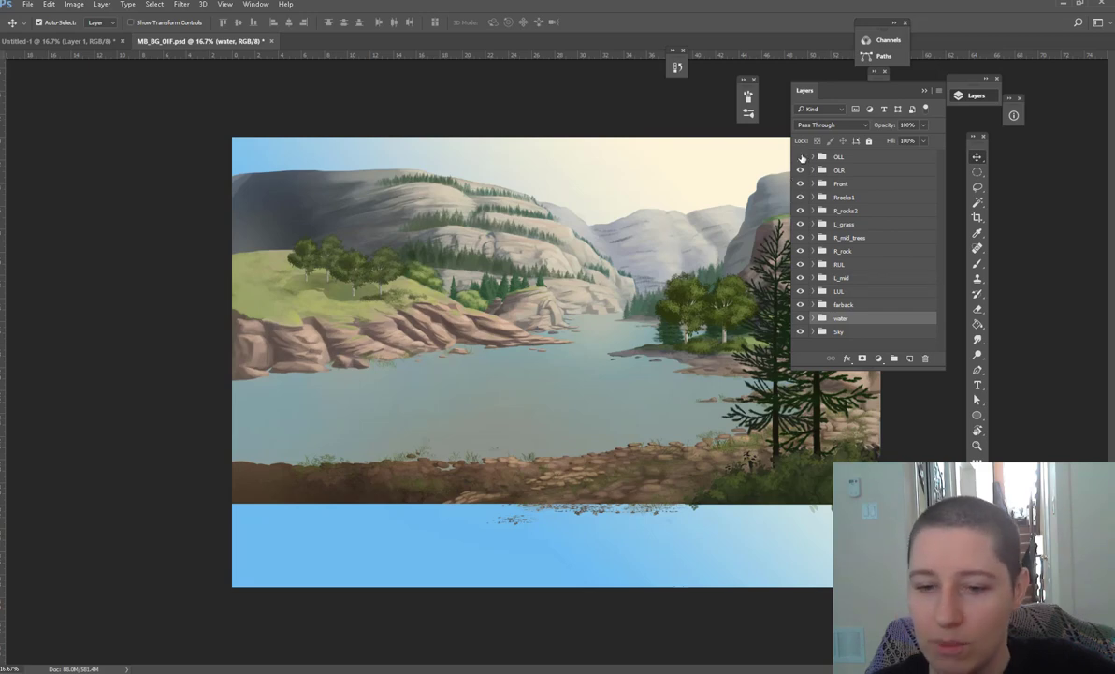
pyautogui.click(801, 157)
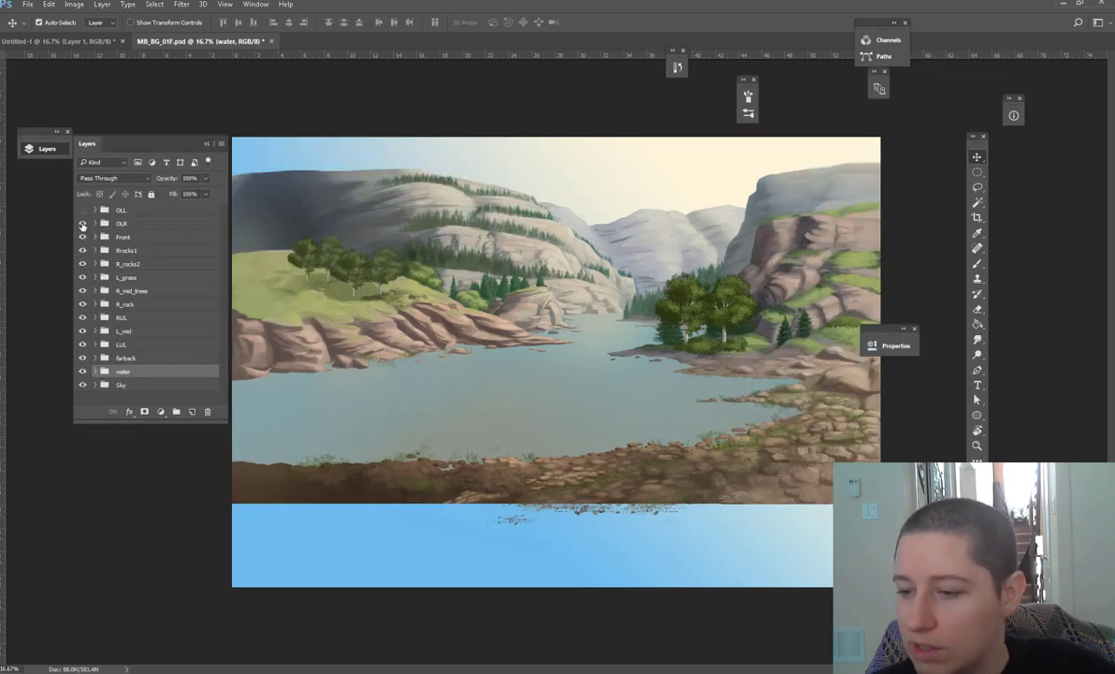
pyautogui.click(83, 225)
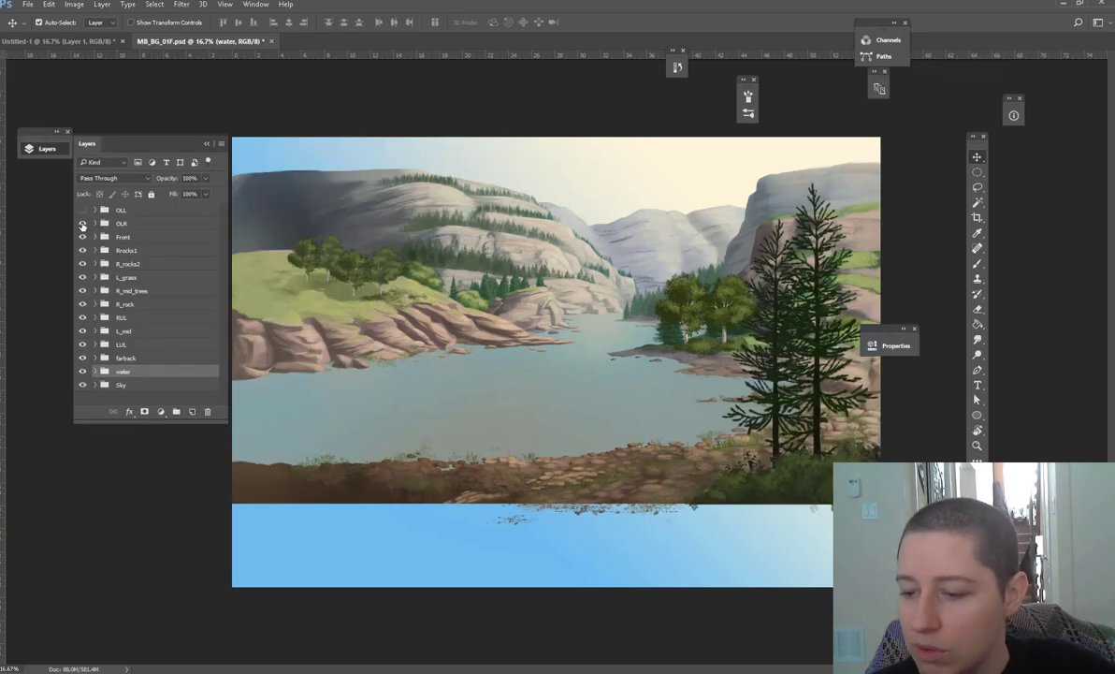
pyautogui.click(83, 224)
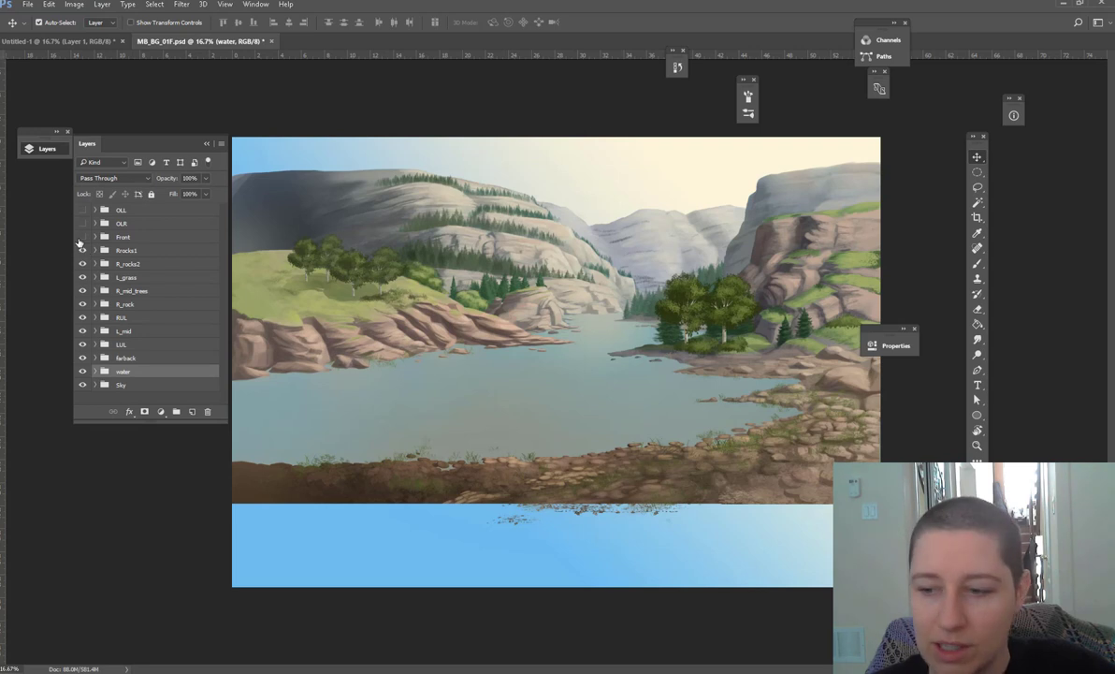
# Toggle the Front and Rrocks1 groups to inspect their overlap, leaving Front, Rrocks1 and R_rocks2 hidden.
pyautogui.click(81, 239)
pyautogui.click(81, 238)
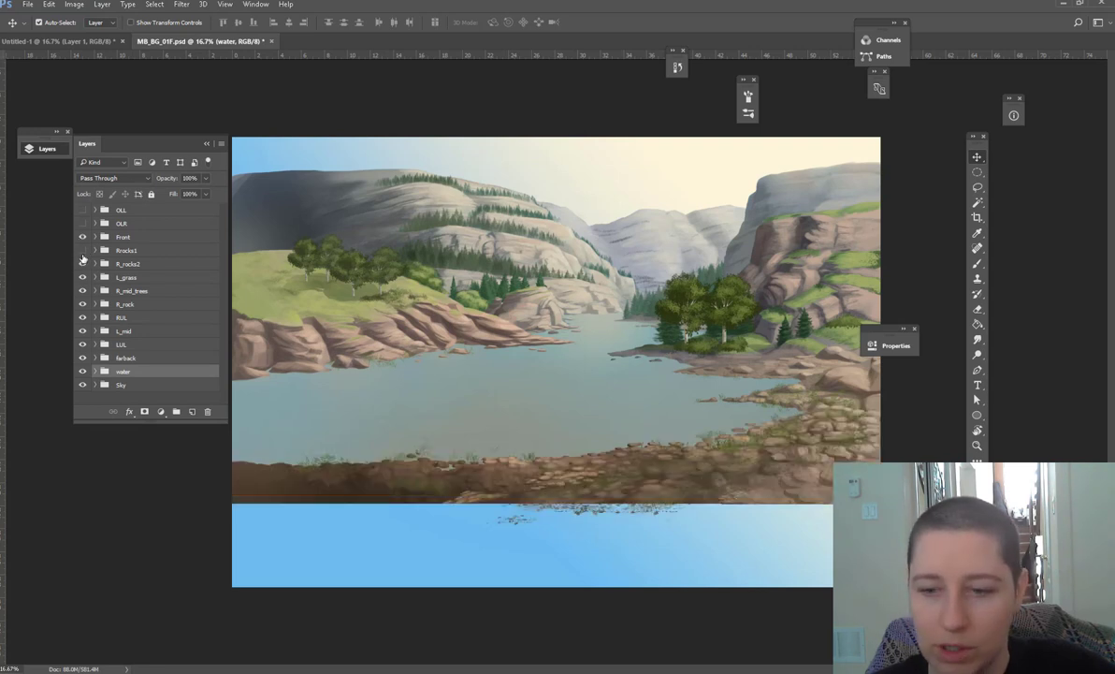
pyautogui.click(82, 253)
pyautogui.click(82, 252)
pyautogui.click(82, 250)
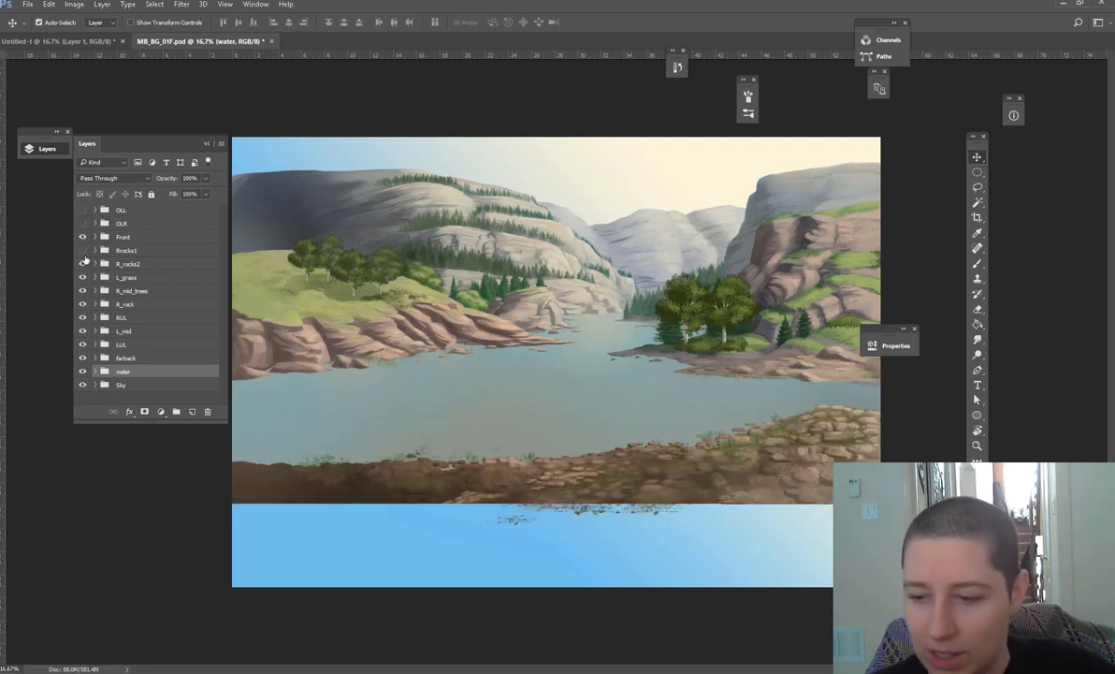
pyautogui.click(83, 237)
pyautogui.click(82, 264)
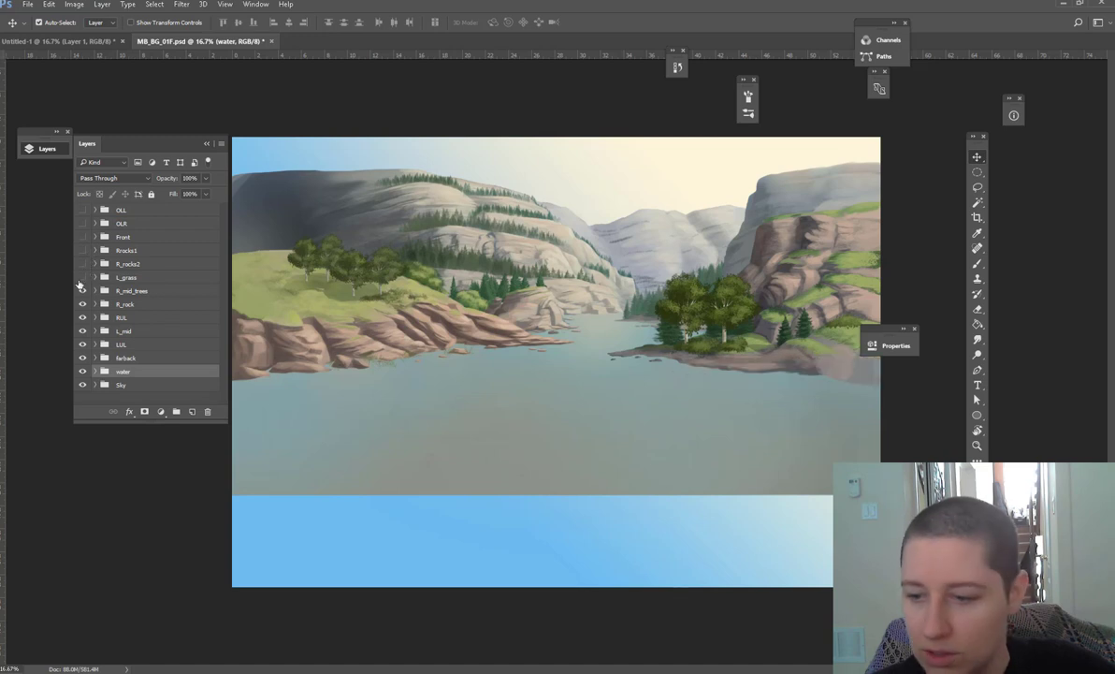
# Toggle the visibility of the L_grass group and its midL layer to examine the painting behind the left bank.
pyautogui.click(82, 278)
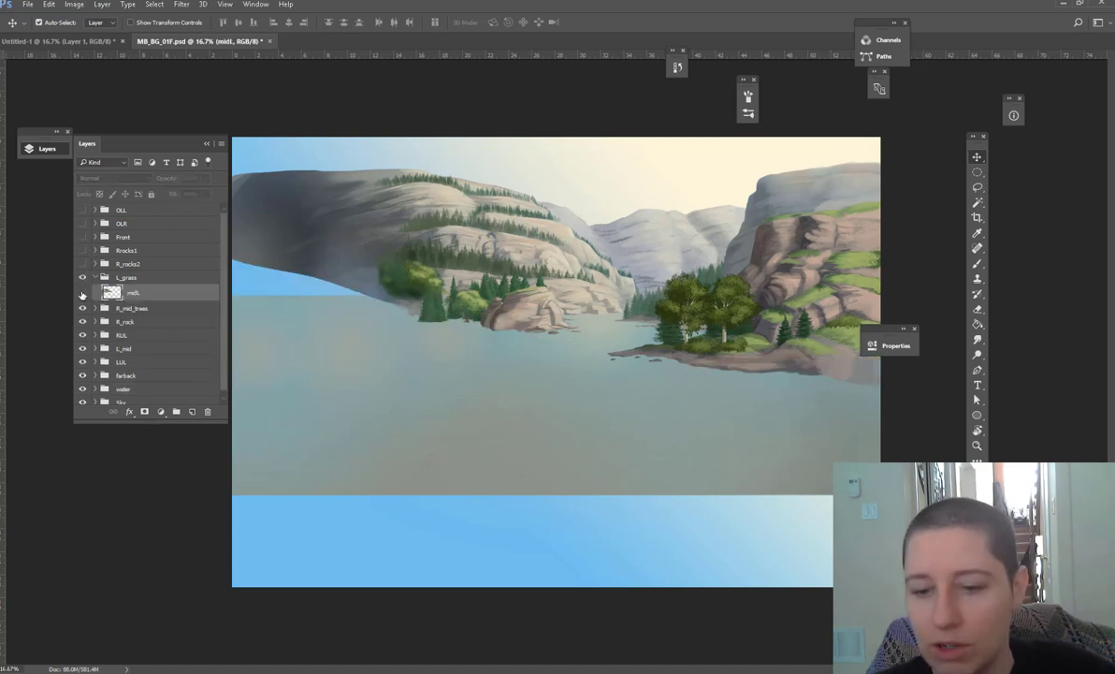
pyautogui.click(81, 294)
pyautogui.click(81, 293)
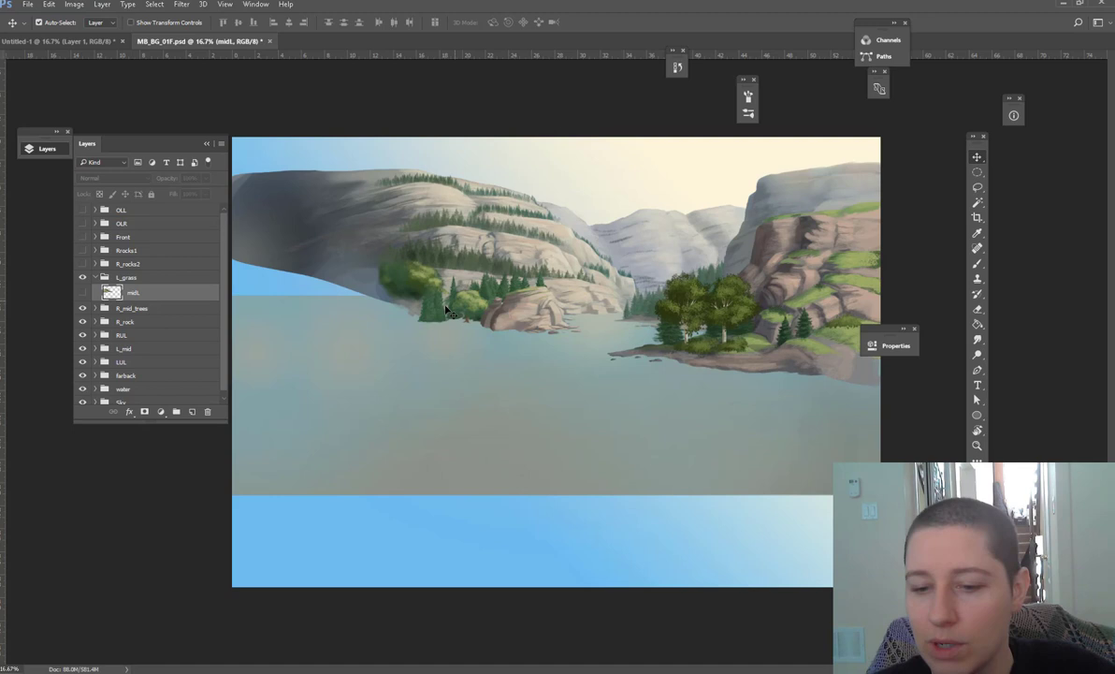
pyautogui.click(81, 293)
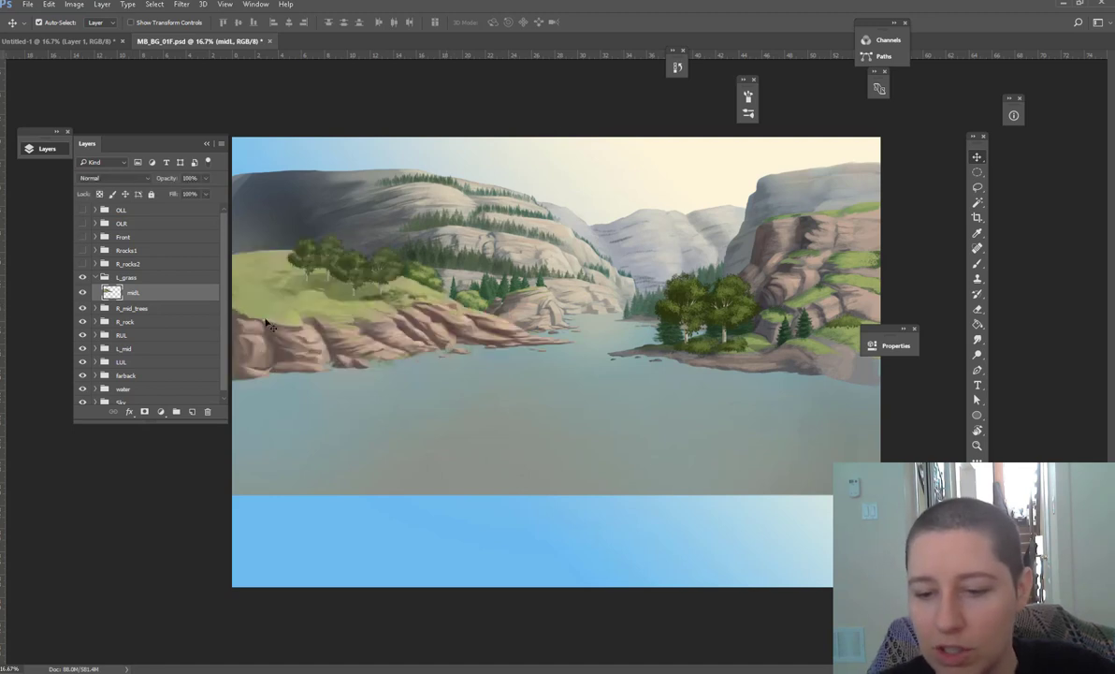
# Select the L_mid group and shift its rocks slightly to the right and down over the water.
pyautogui.click(466, 312)
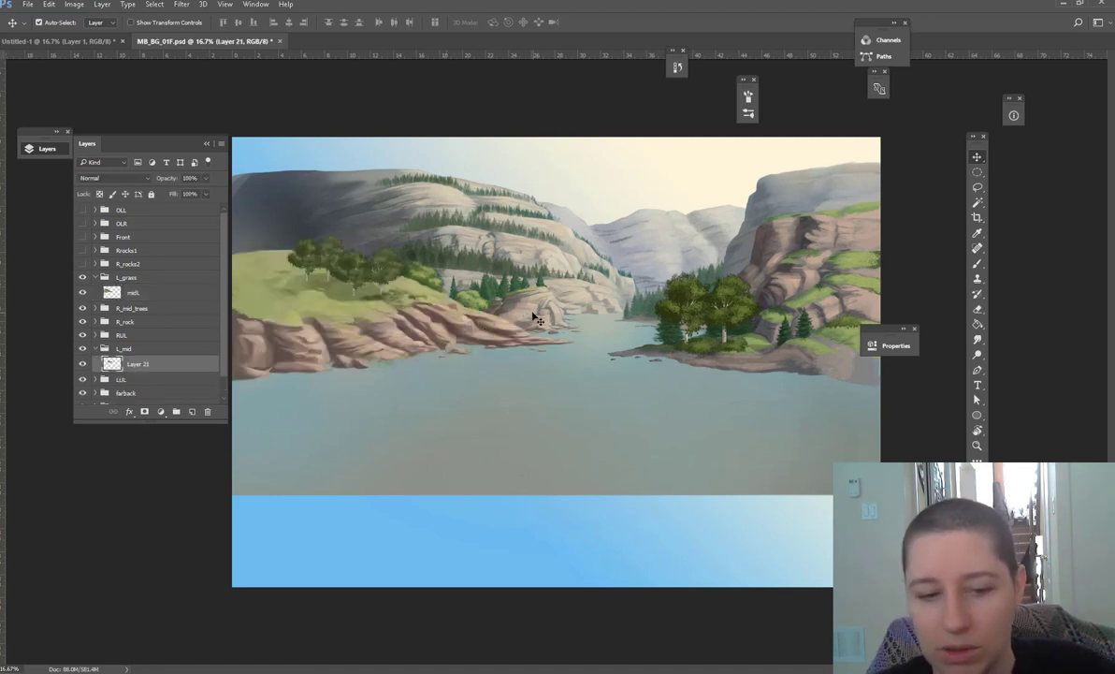
pyautogui.click(112, 348)
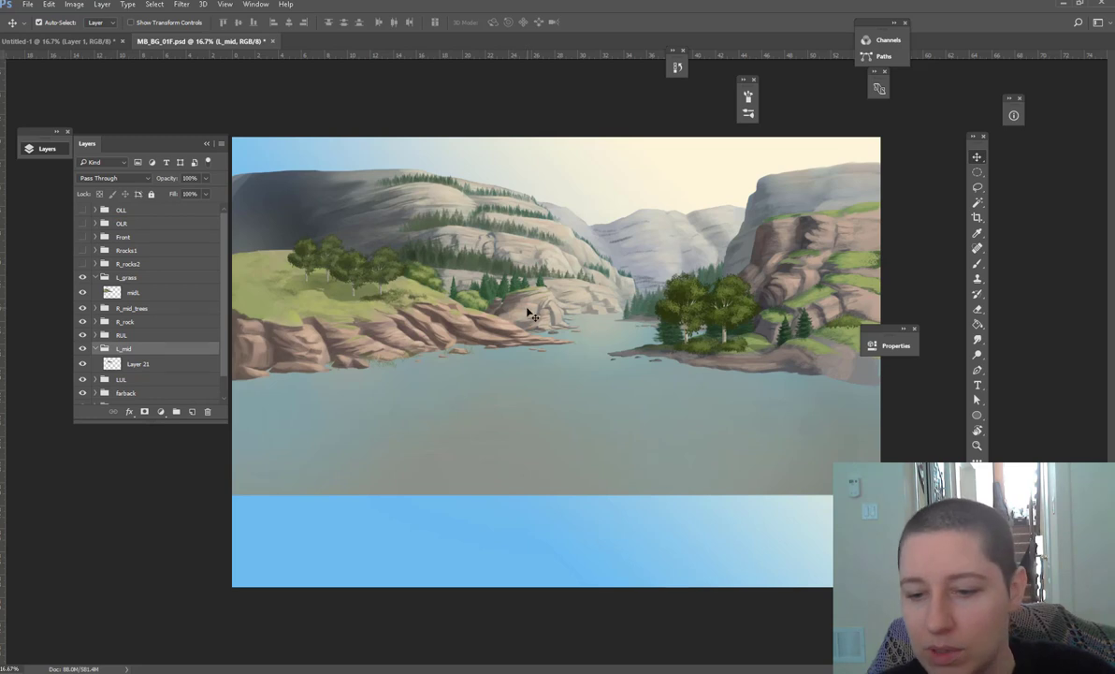
pyautogui.moveTo(531, 315); pyautogui.dragTo(567, 338)
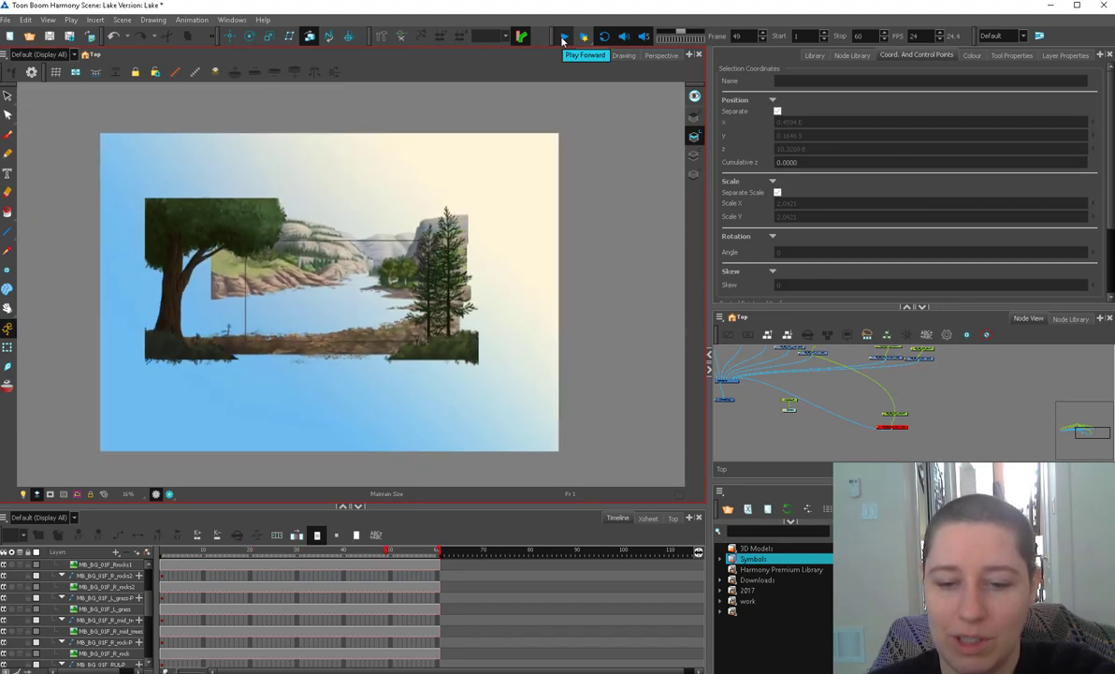
# Switch to Harmony, play the camera move, and select the L_grass-P peg with its shoreline in close view.
pyautogui.click(563, 39)
pyautogui.click(357, 319)
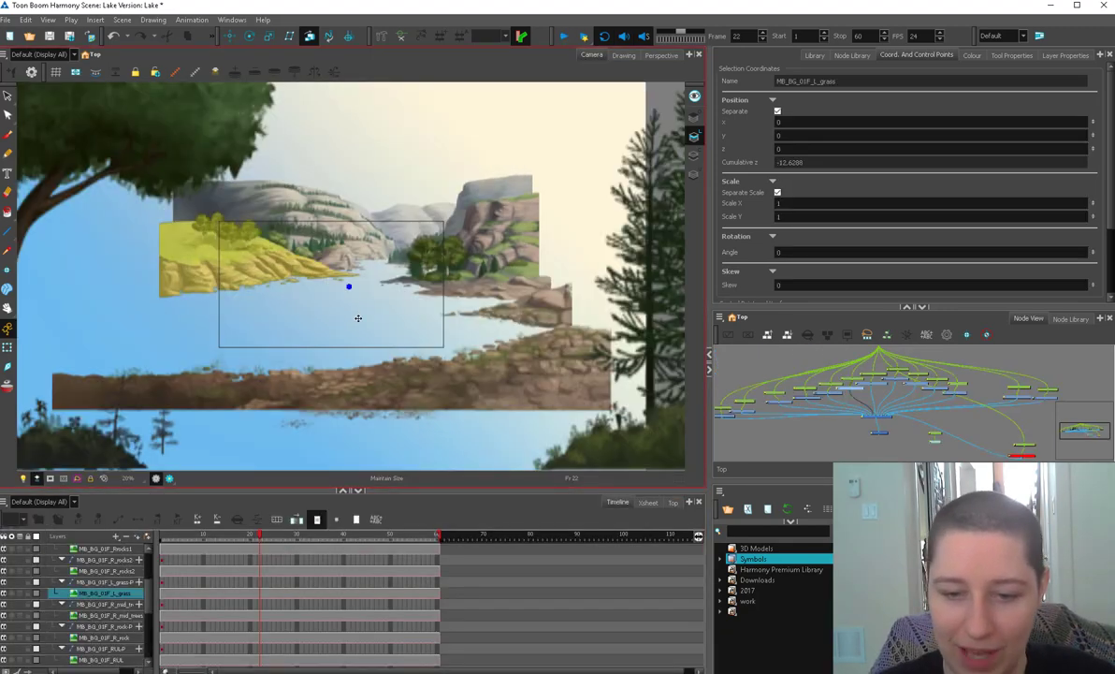
pyautogui.scroll(2, 357, 318)
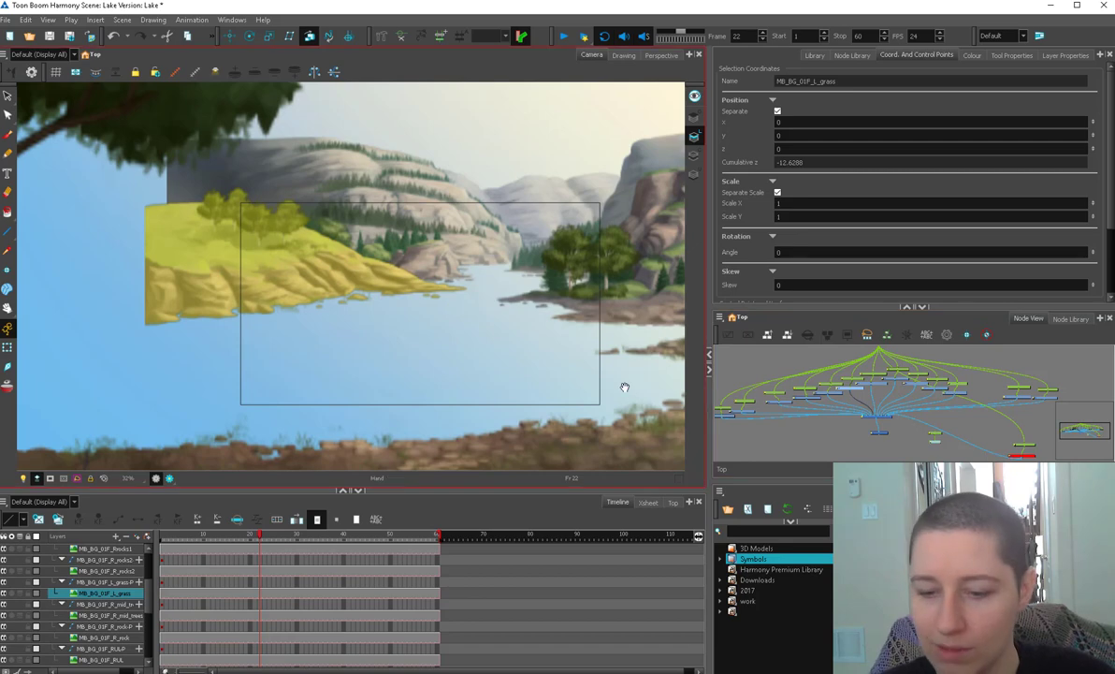
pyautogui.moveTo(625, 388); pyautogui.dragTo(581, 306)
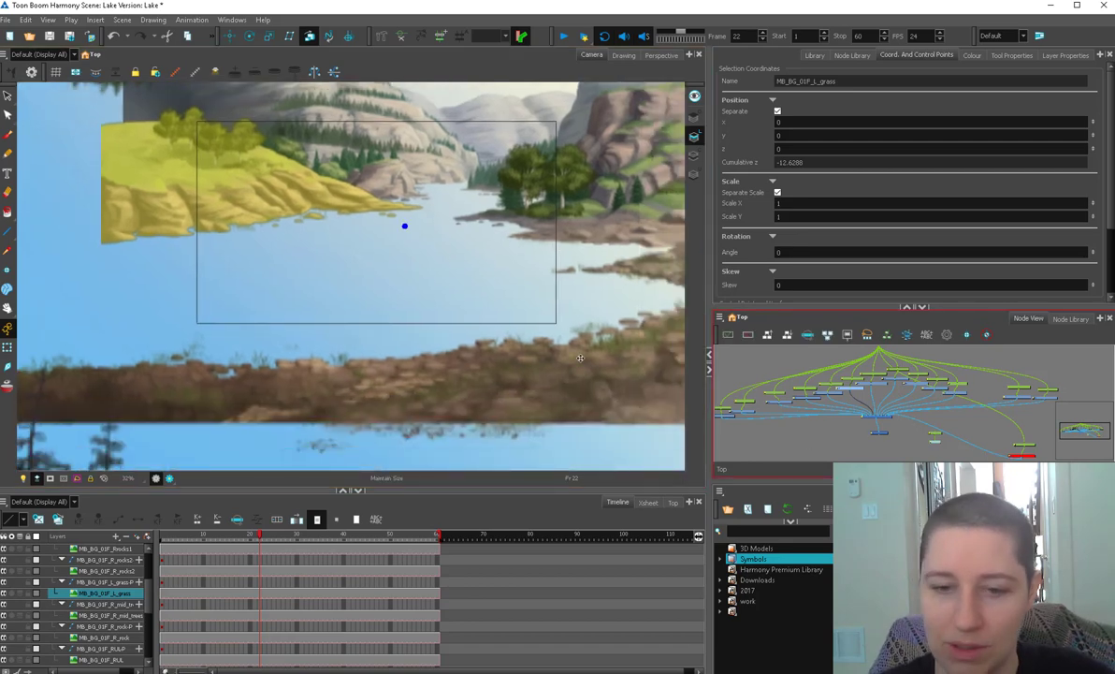
pyautogui.scroll(3, 560, 319)
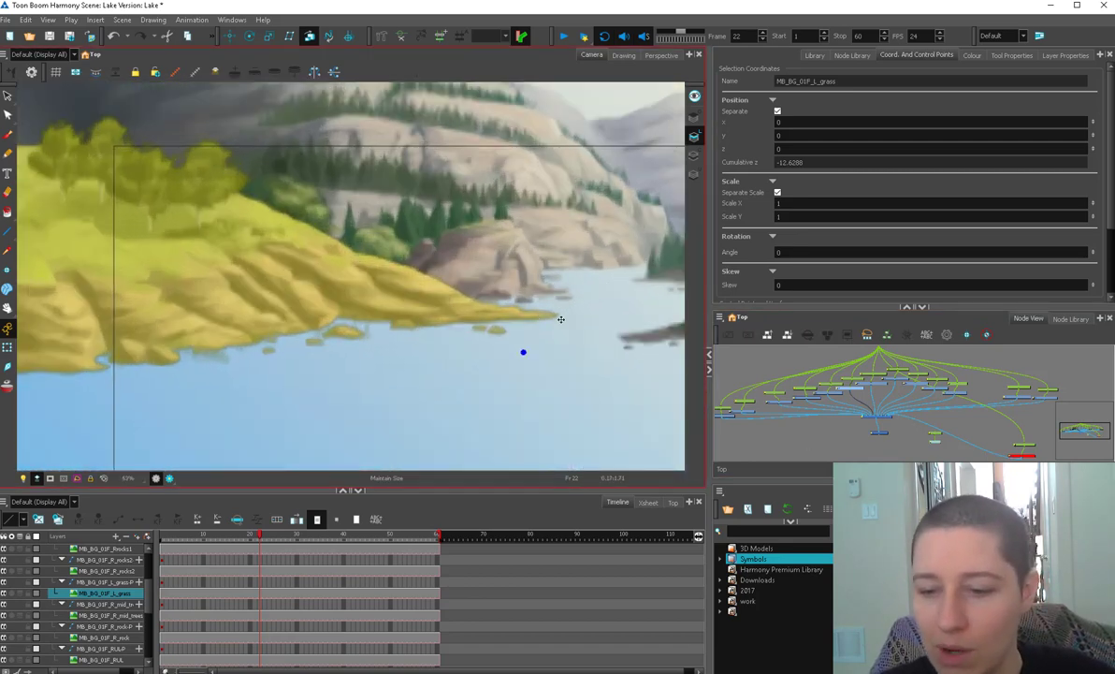
pyautogui.click(859, 380)
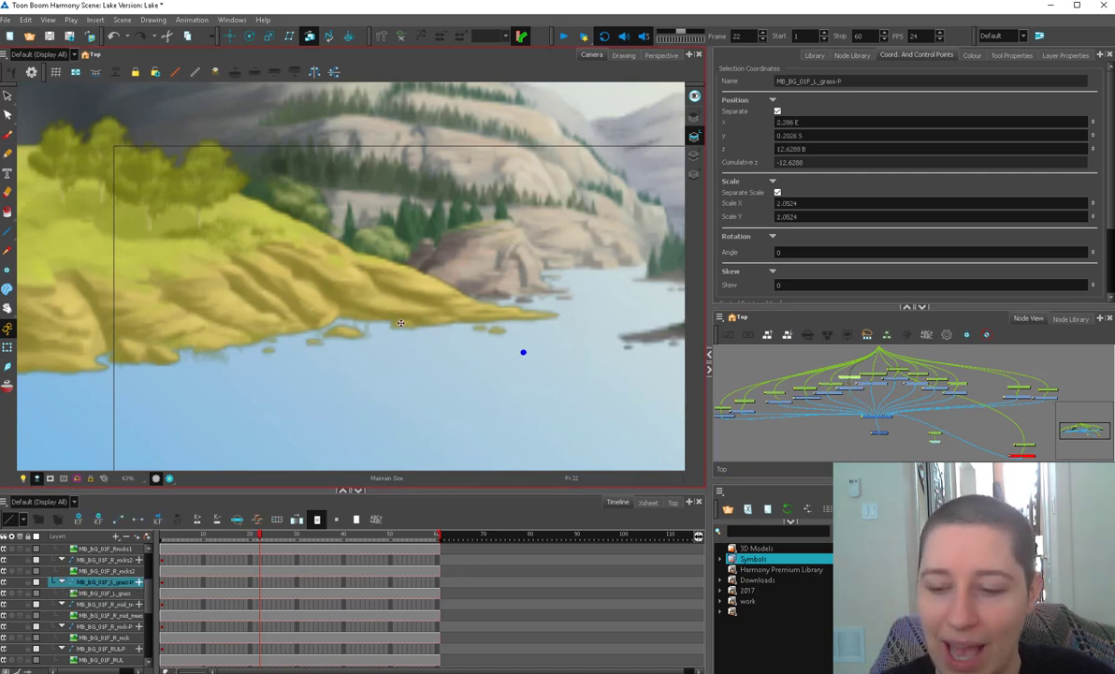
# Add a drawing layer named asdf with its own peg, connected under the L_grass-P peg in the node network.
pyautogui.scroll(5, 788, 395)
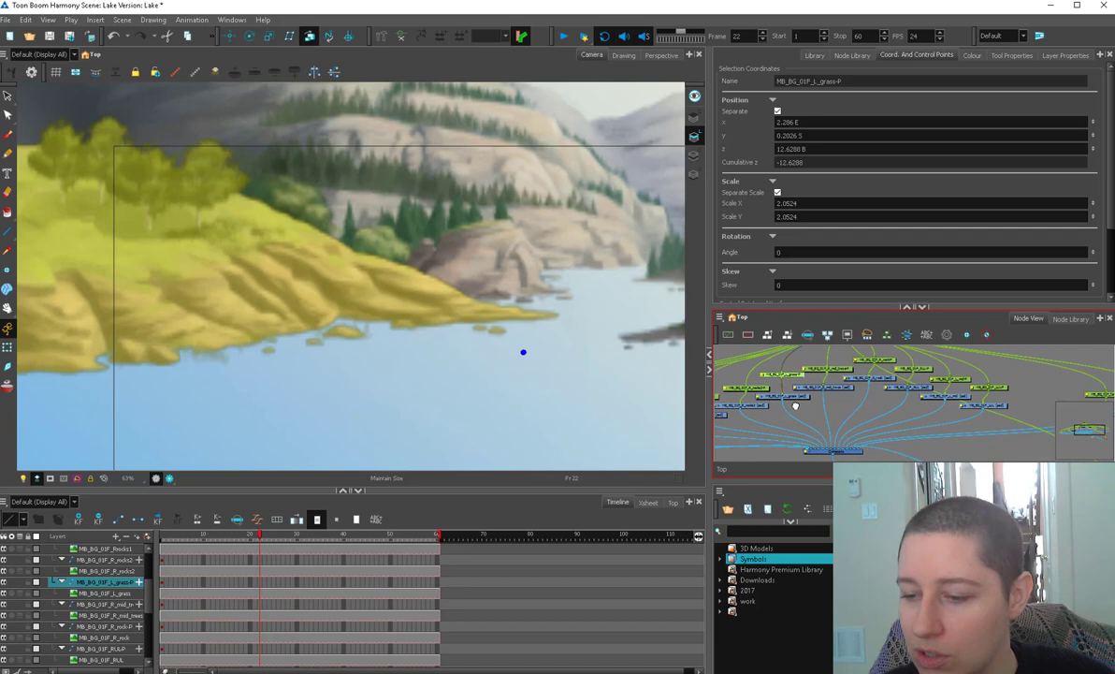
pyautogui.moveTo(792, 404); pyautogui.dragTo(806, 351)
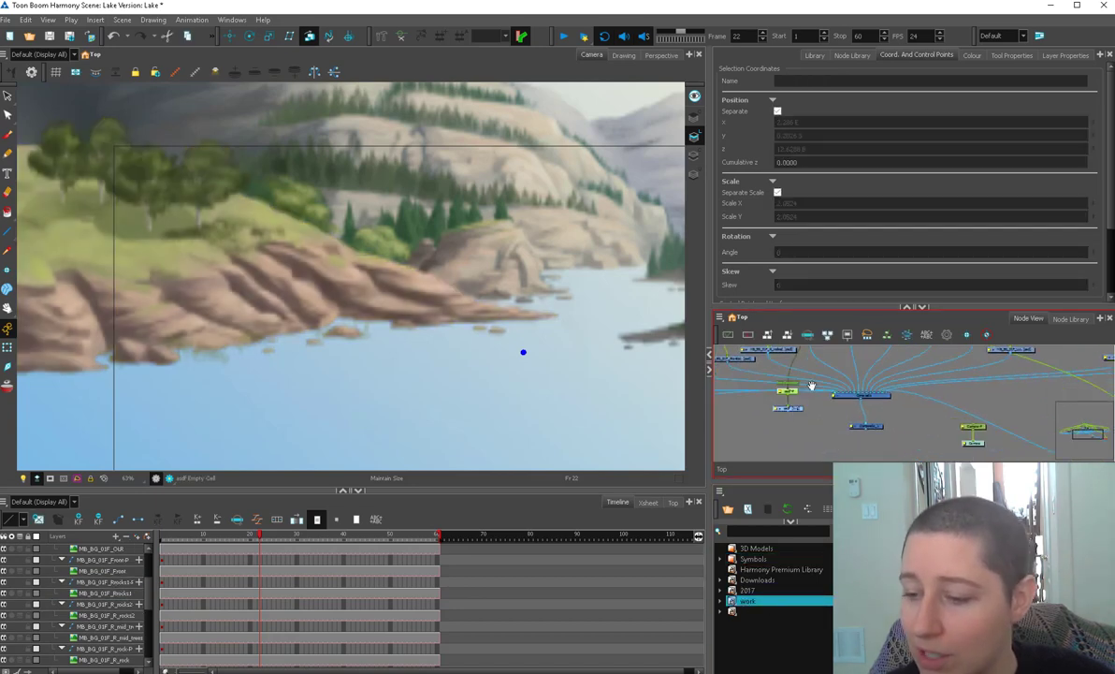
pyautogui.moveTo(810, 384); pyautogui.dragTo(819, 376)
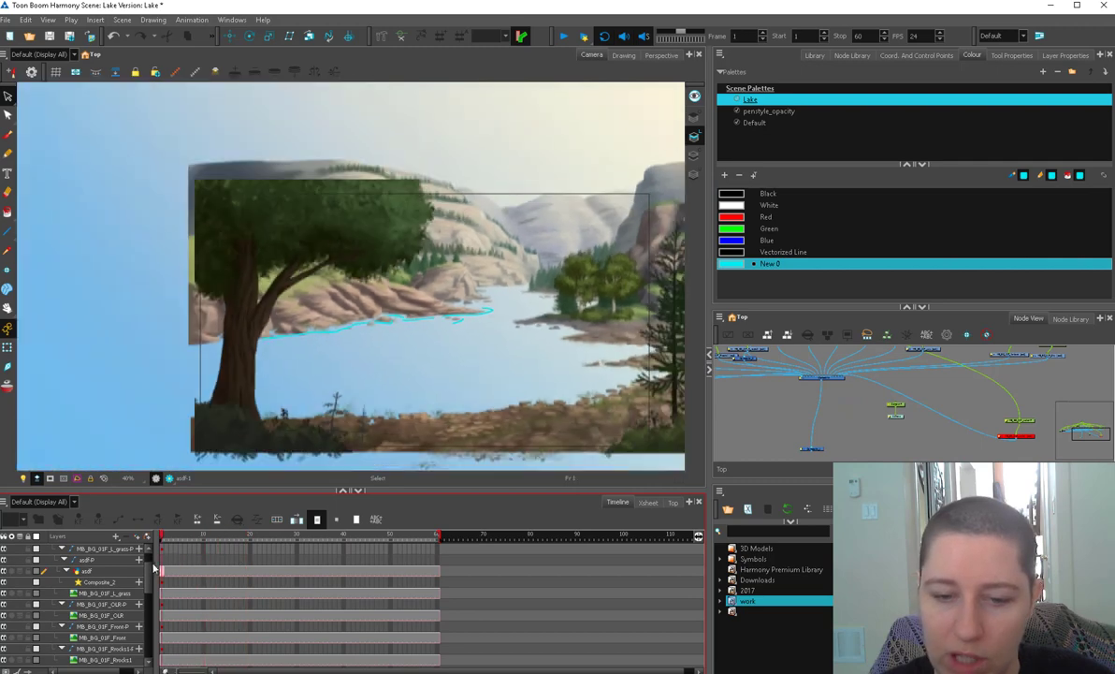
# Disconnect the asdf-P peg from L_grass-P and scrub the timeline to compare how the cyan shoreline drawing follows the camera move.
pyautogui.moveTo(163, 538); pyautogui.dragTo(232, 563)
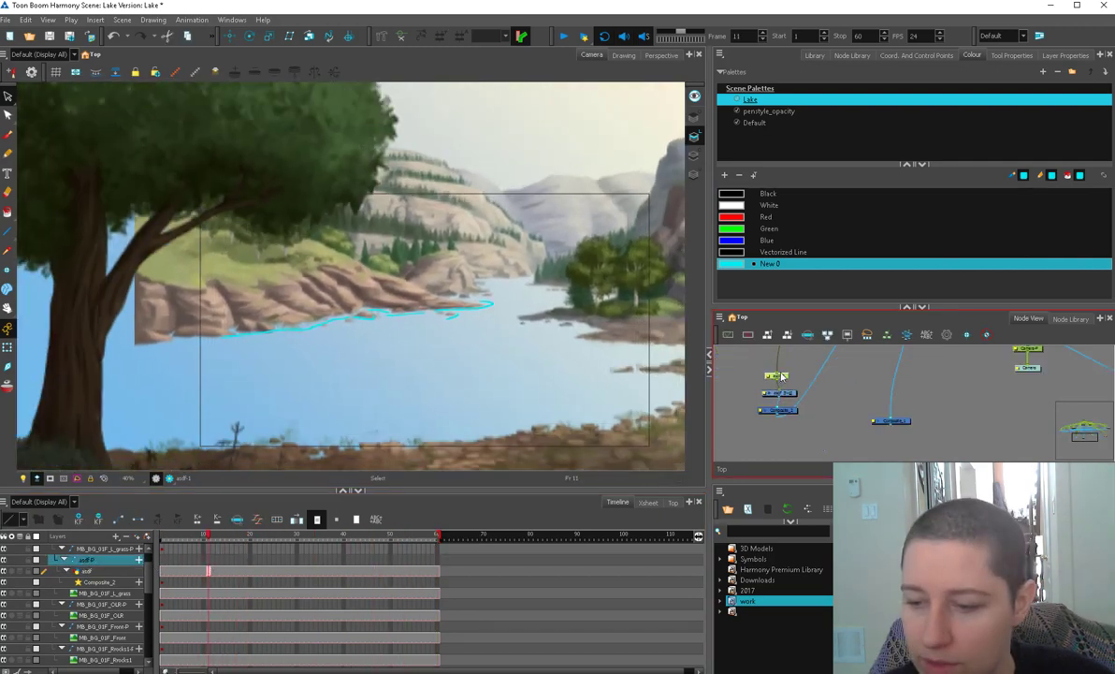
pyautogui.moveTo(804, 355); pyautogui.dragTo(798, 368)
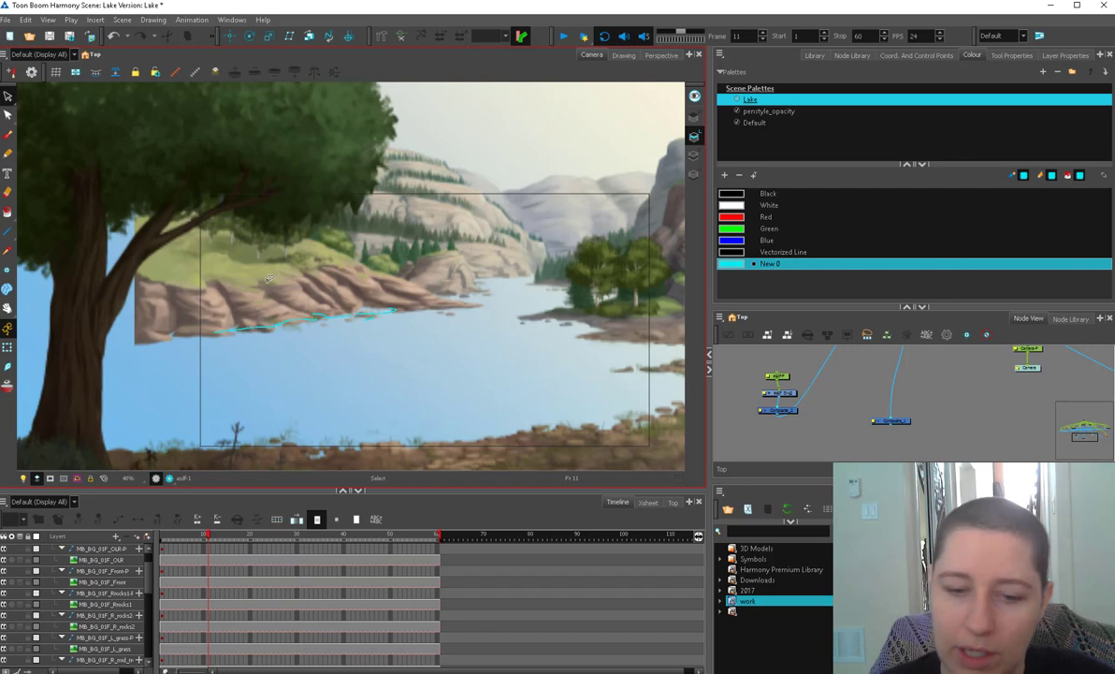
pyautogui.moveTo(295, 277); pyautogui.dragTo(395, 289)
pyautogui.moveTo(285, 324); pyautogui.dragTo(277, 323)
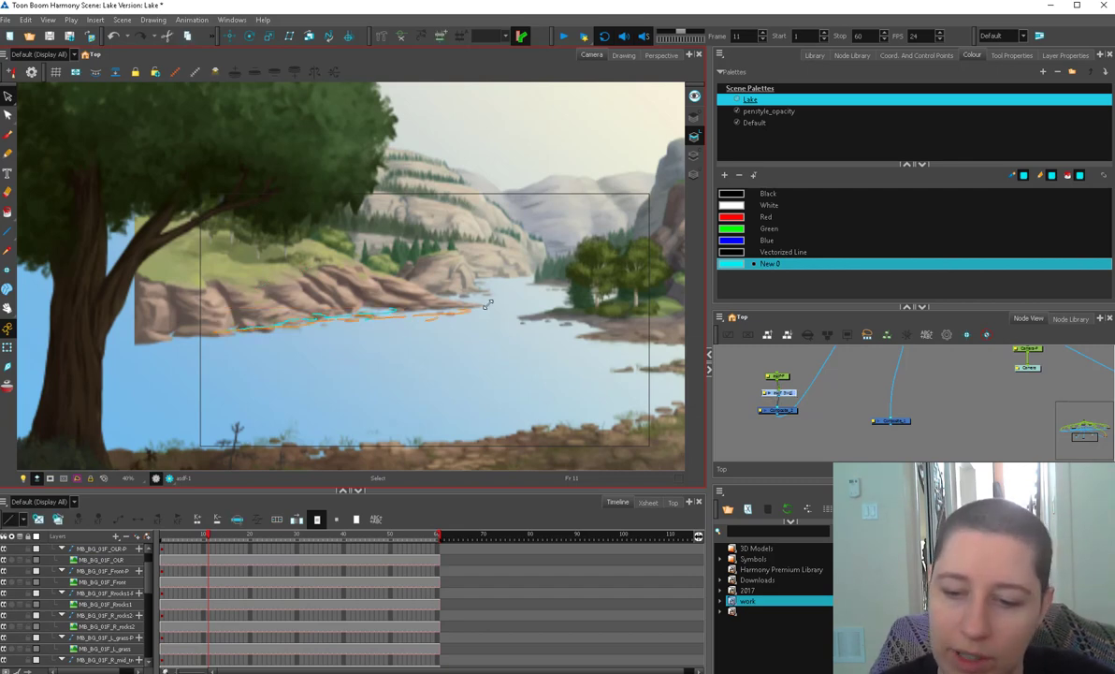
pyautogui.click(227, 536)
pyautogui.moveTo(246, 542); pyautogui.dragTo(169, 530)
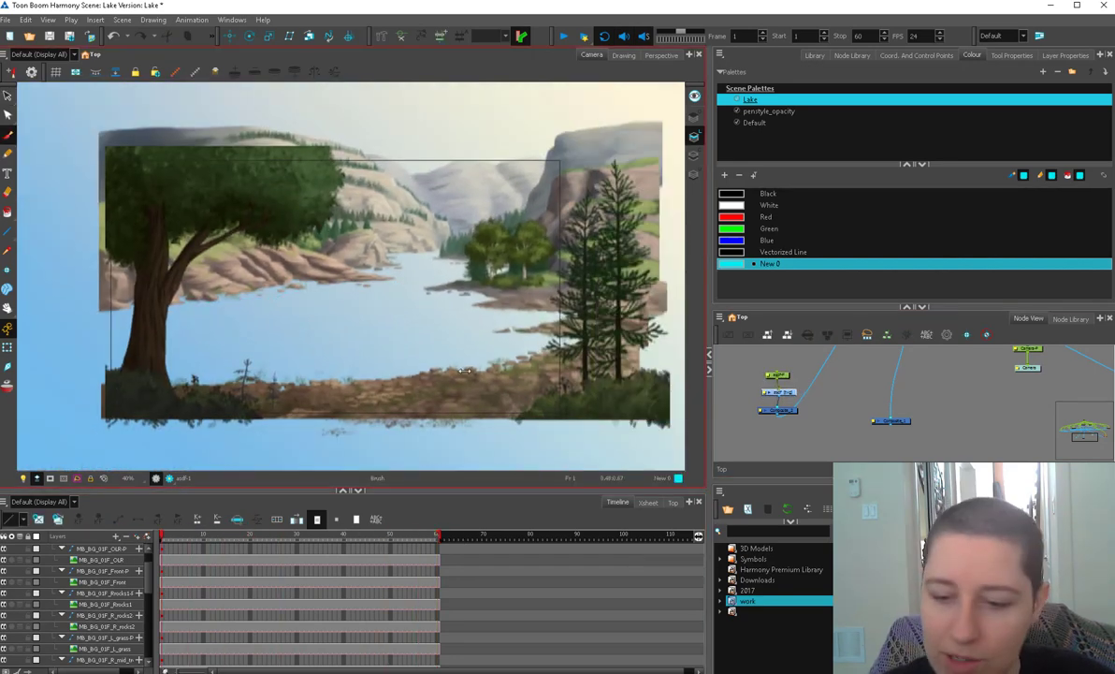
# Brush a stick figure on the front shore of frame 1 with the Vectorized Line colour and scrub the timeline.
pyautogui.hotkey('ctrl', 'z')
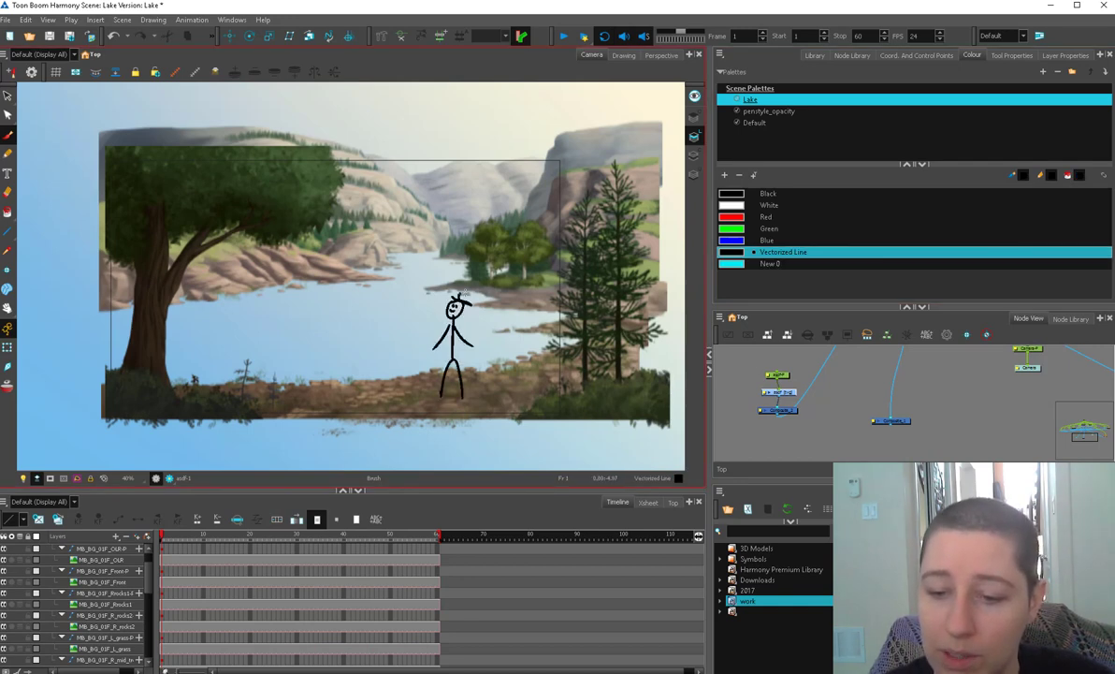
pyautogui.moveTo(177, 541)
pyautogui.mouseDown()
pyautogui.moveTo(435, 541)
pyautogui.moveTo(159, 532)
pyautogui.mouseUp()
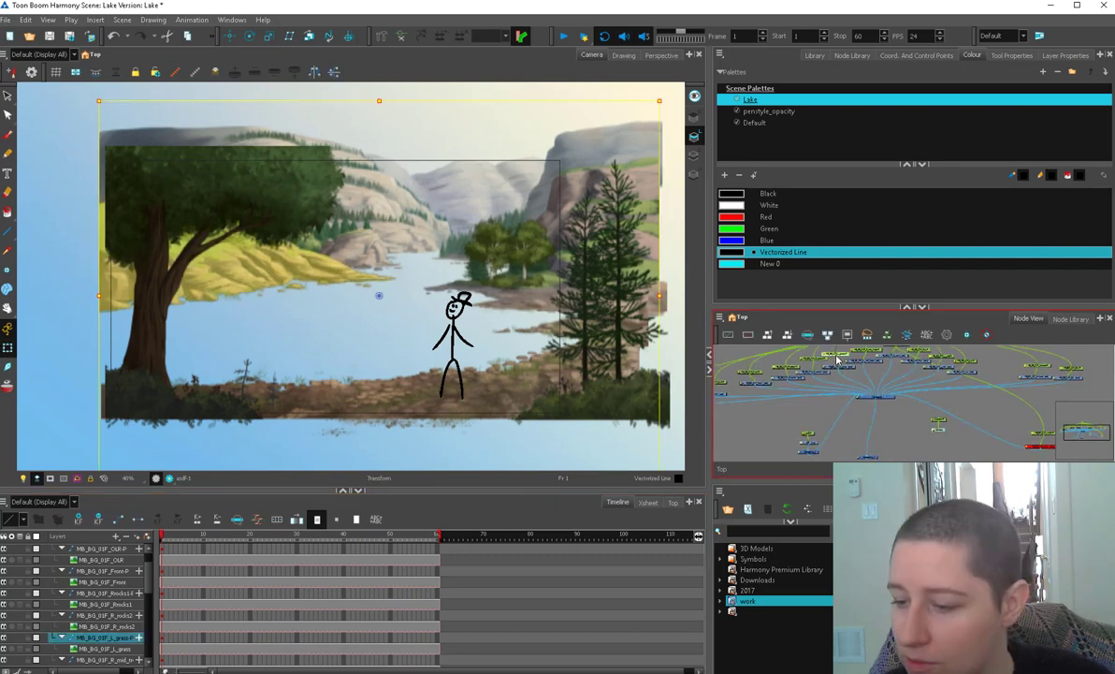
# Reconnect the asdf-P peg under L_grass-P, and move and scale the stick figure to about 0.16 on the far-left rocky shore.
pyautogui.moveTo(811, 436); pyautogui.dragTo(808, 432)
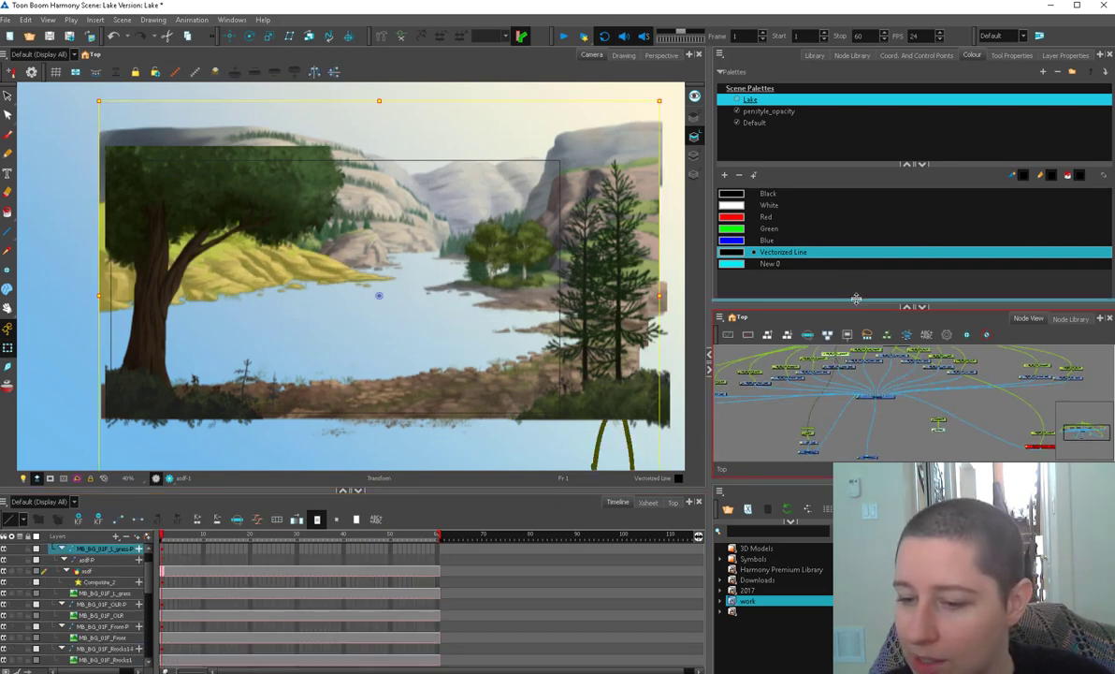
pyautogui.moveTo(856, 298); pyautogui.dragTo(856, 251)
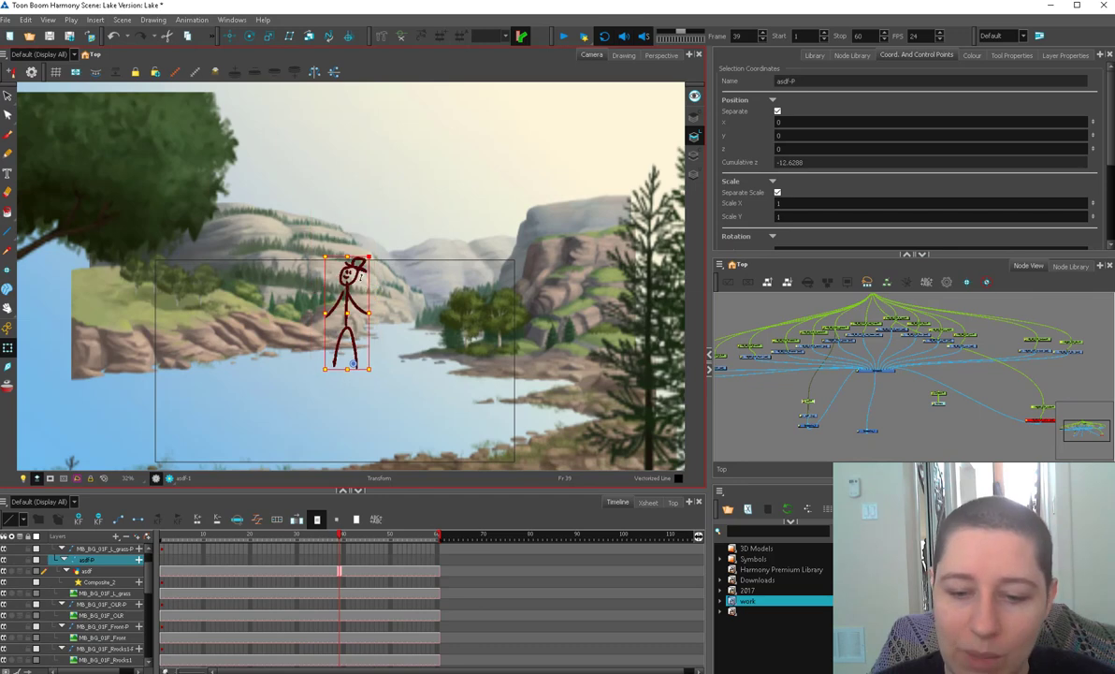
pyautogui.press('2')
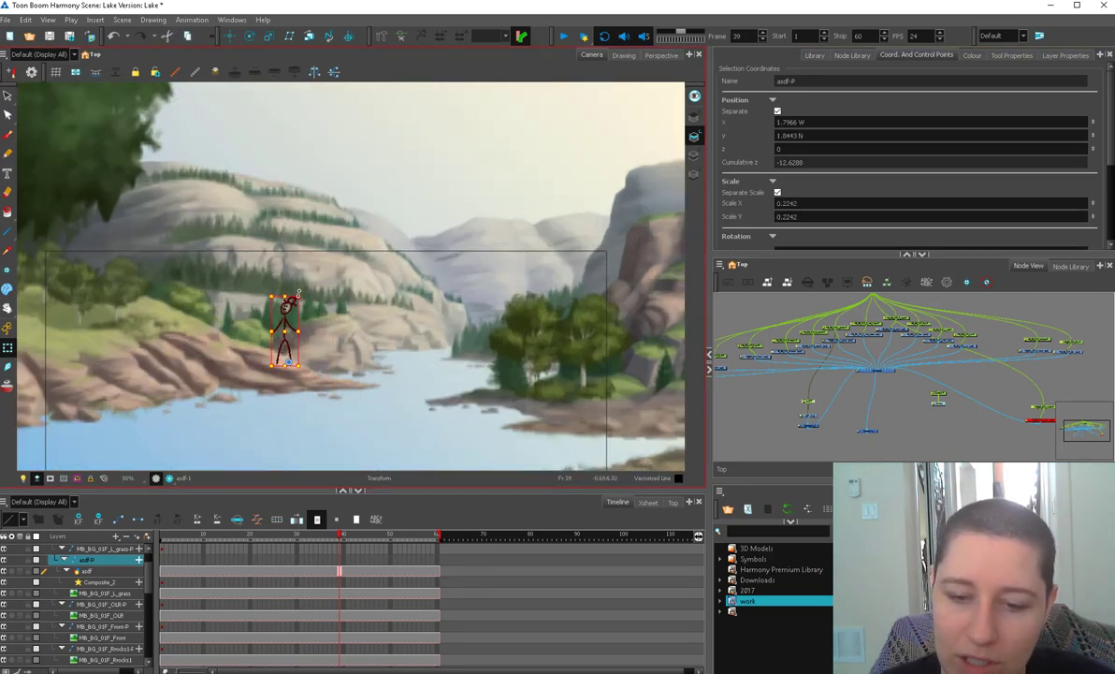
pyautogui.moveTo(298, 315); pyautogui.dragTo(297, 316)
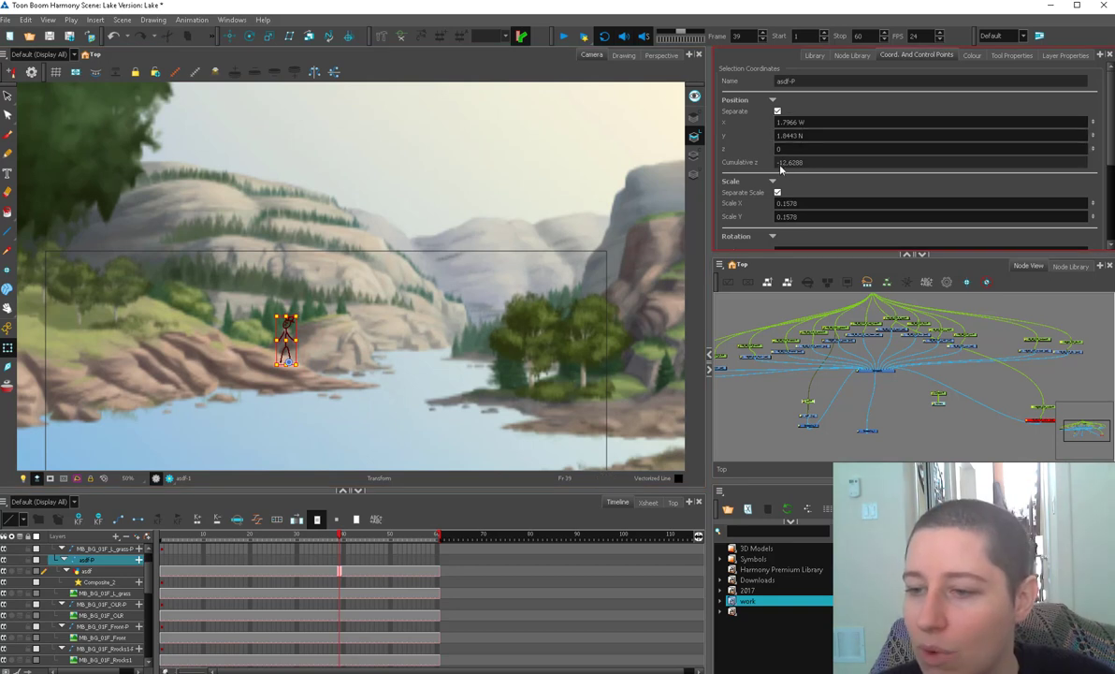
pyautogui.moveTo(1106, 165); pyautogui.dragTo(1107, 220)
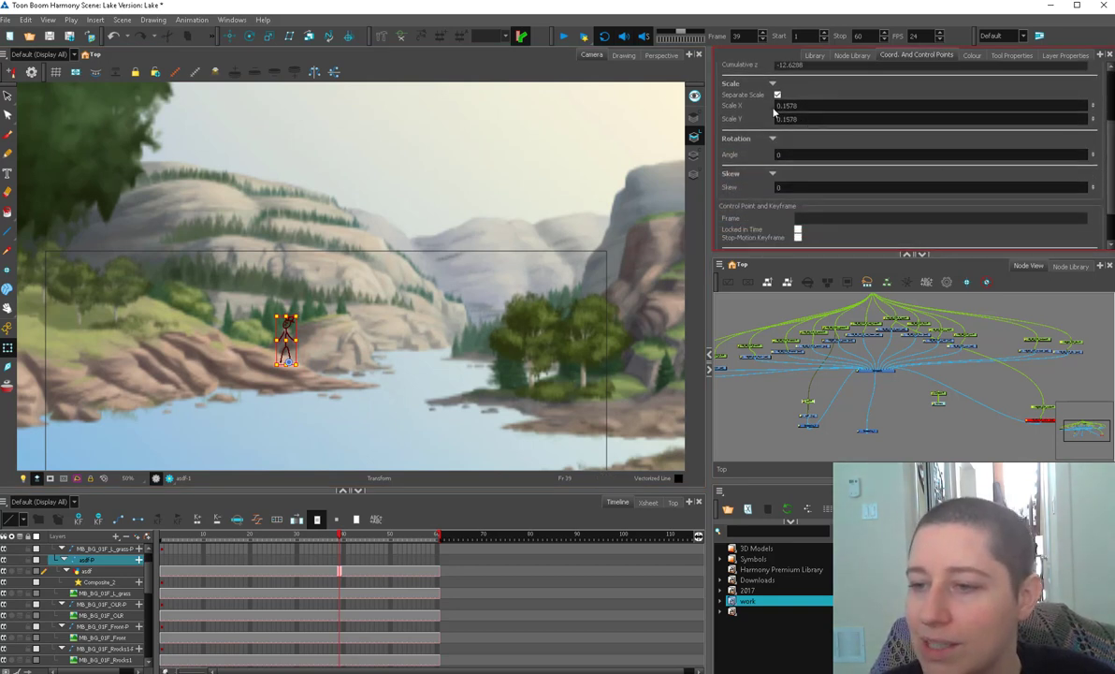
# Deselect the stick figure, scrub to frame 60 and play the camera move to check how the figure follows the shore.
pyautogui.click(821, 400)
pyautogui.scroll(-4, 356, 403)
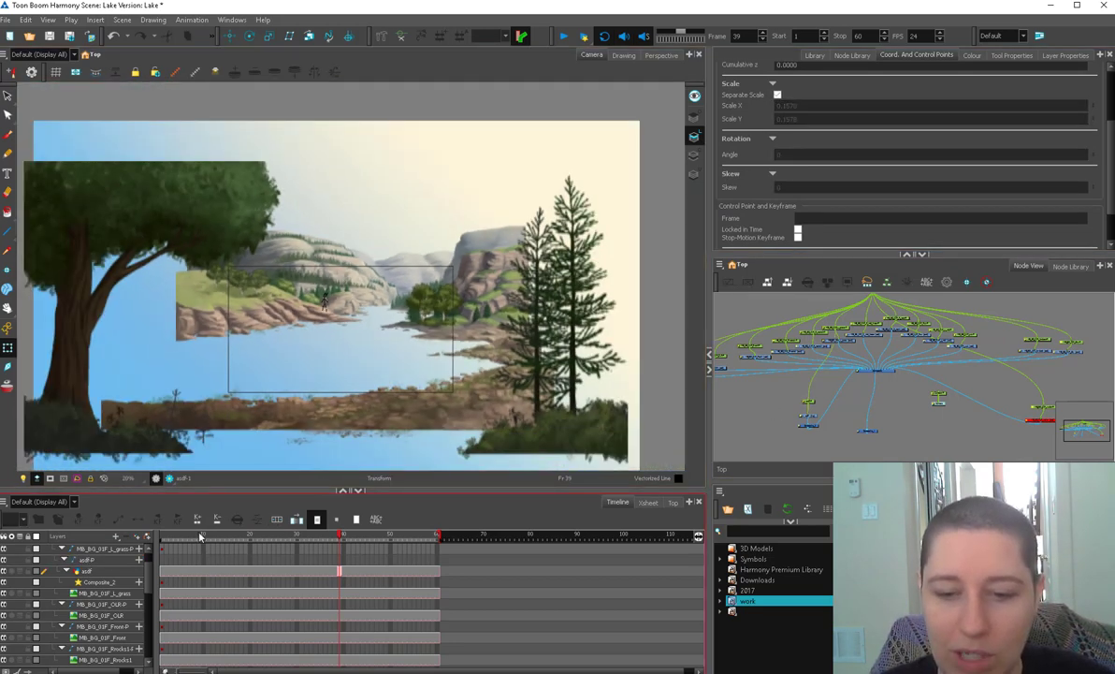
pyautogui.moveTo(200, 536); pyautogui.dragTo(439, 532)
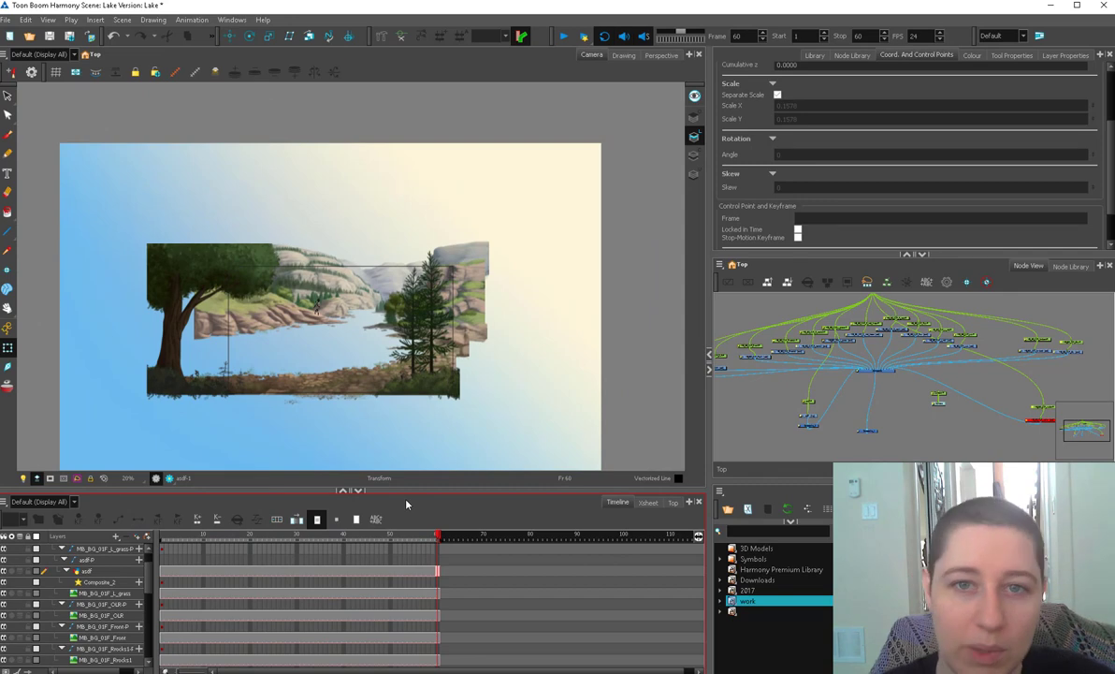
pyautogui.press('2')
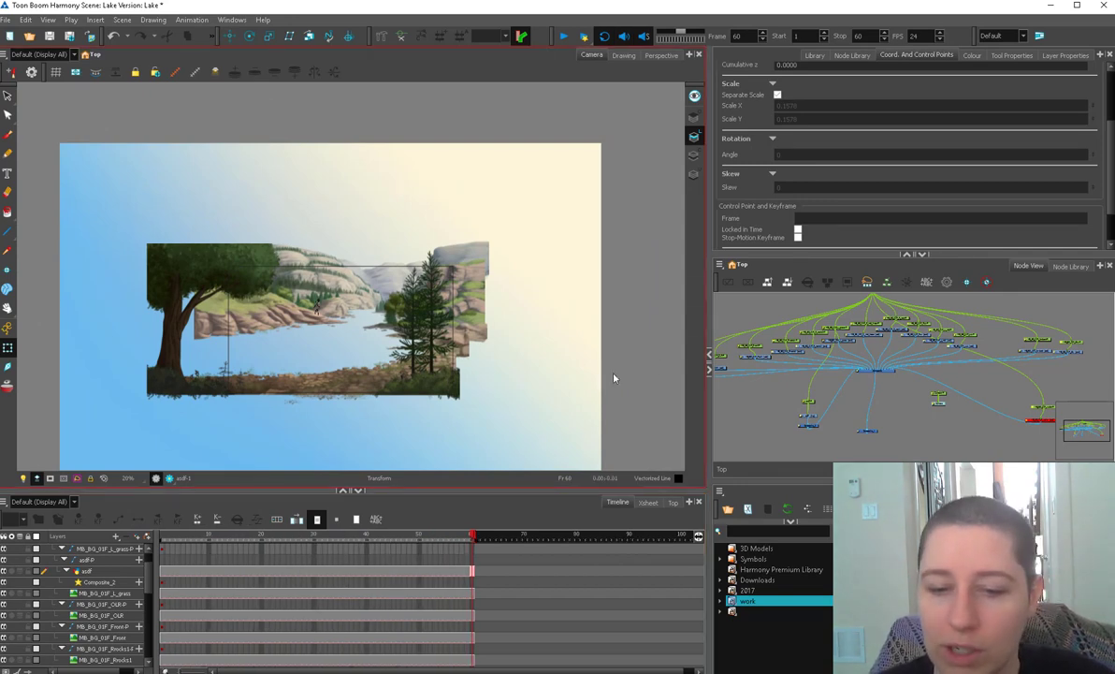
pyautogui.press('2')
pyautogui.press('2')
pyautogui.moveTo(476, 391); pyautogui.dragTo(495, 352)
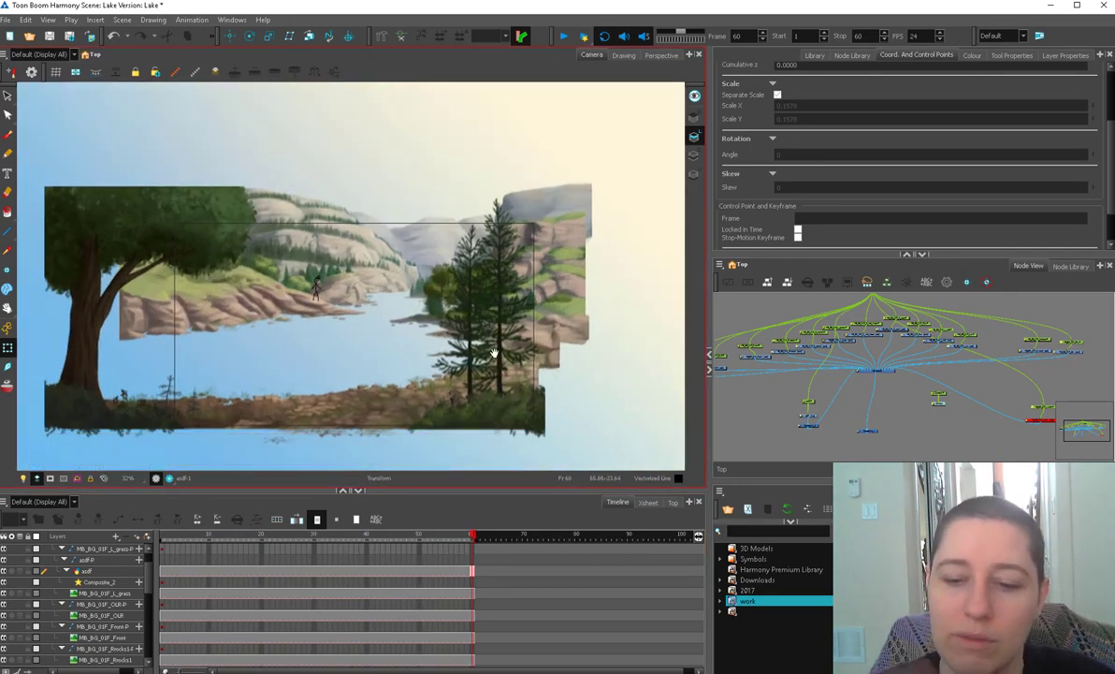
pyautogui.click(563, 37)
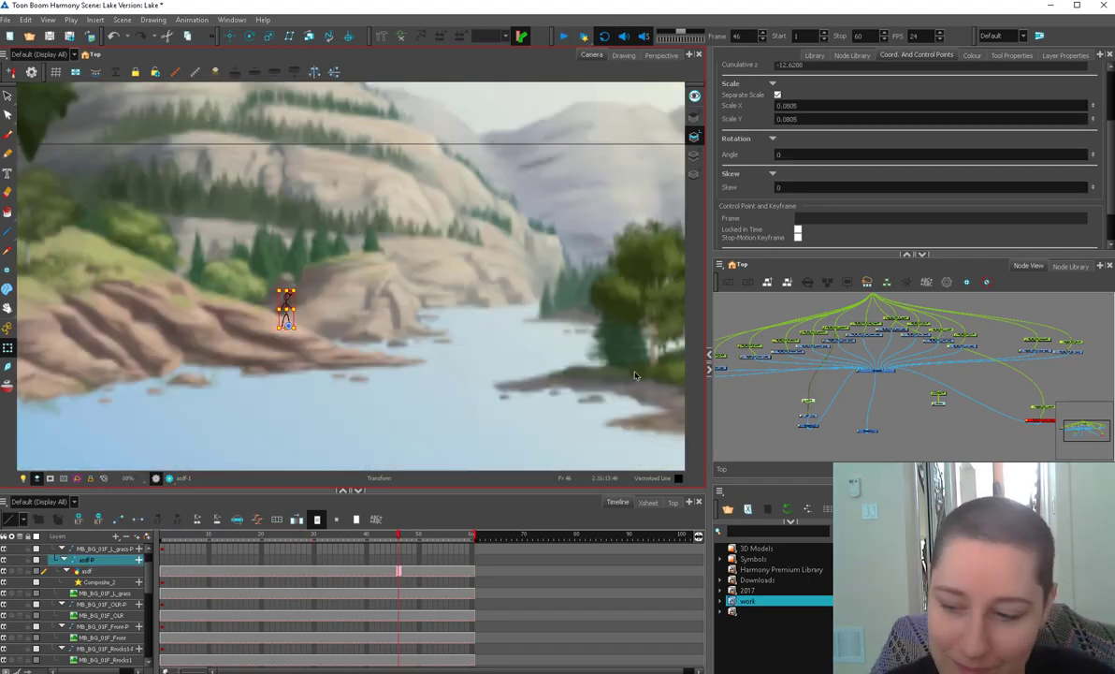
# Deselect the smaller stick figure and replay the camera move to check its placement on the rocks.
pyautogui.click(636, 375)
pyautogui.scroll(-4, 511, 363)
pyautogui.click(564, 36)
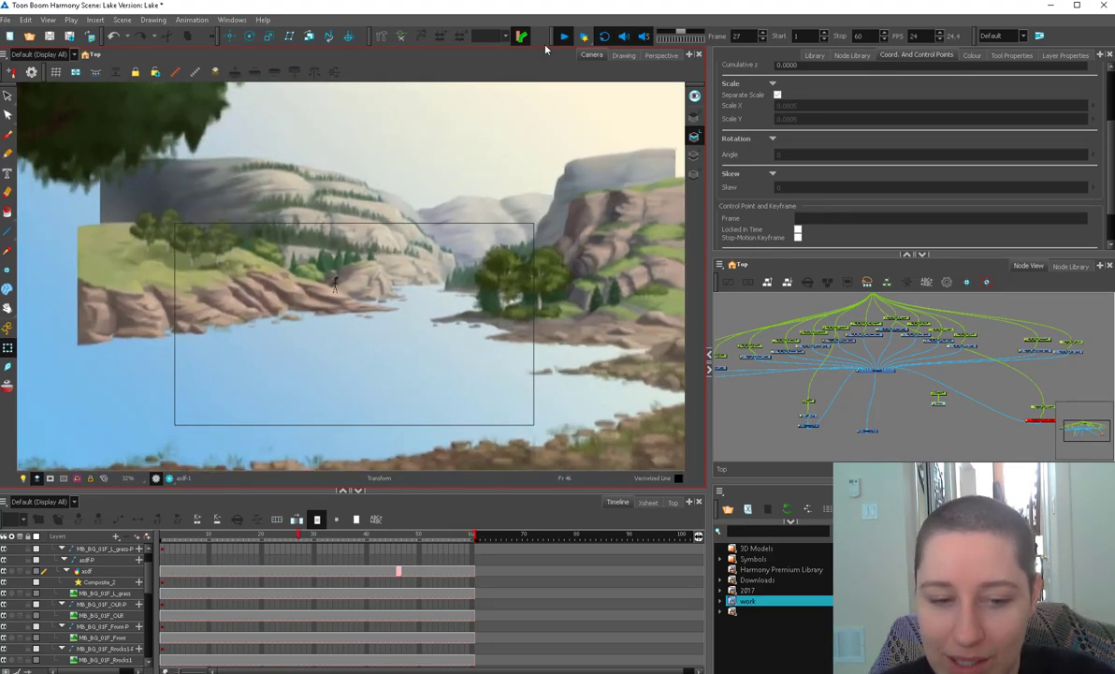
# Examine the depth spacing of the lake layers in the perspective view, and play the camera move in the camera view.
pyautogui.click(662, 54)
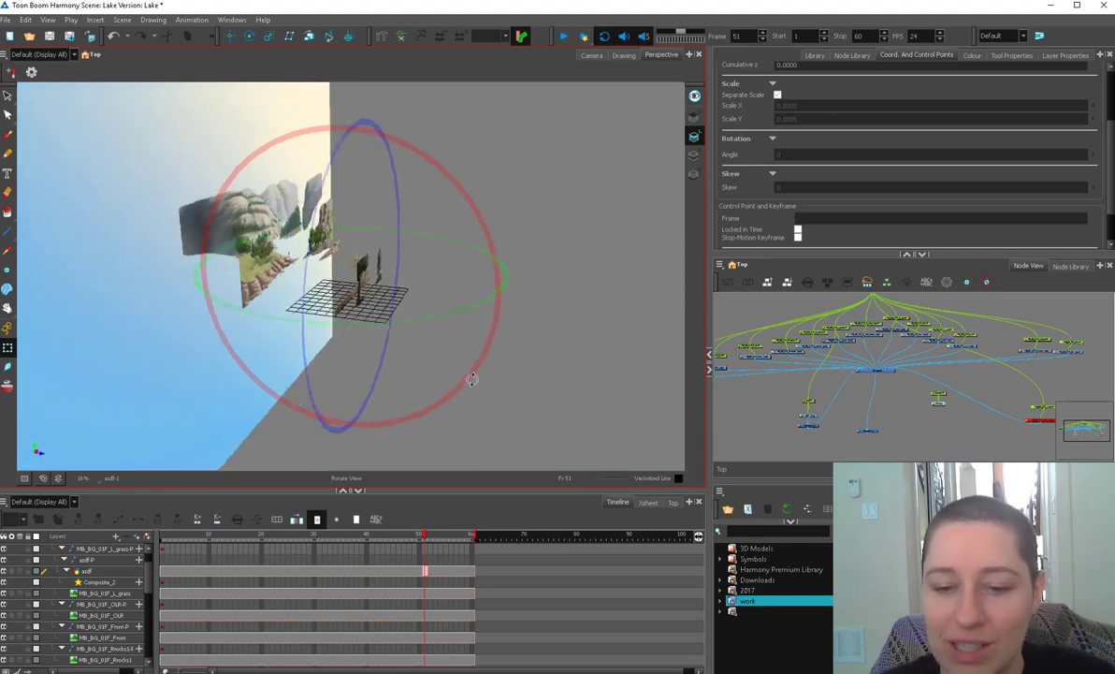
pyautogui.moveTo(443, 335); pyautogui.dragTo(504, 383)
pyautogui.scroll(5, 466, 342)
pyautogui.scroll(-2, 503, 383)
pyautogui.scroll(-1, 503, 381)
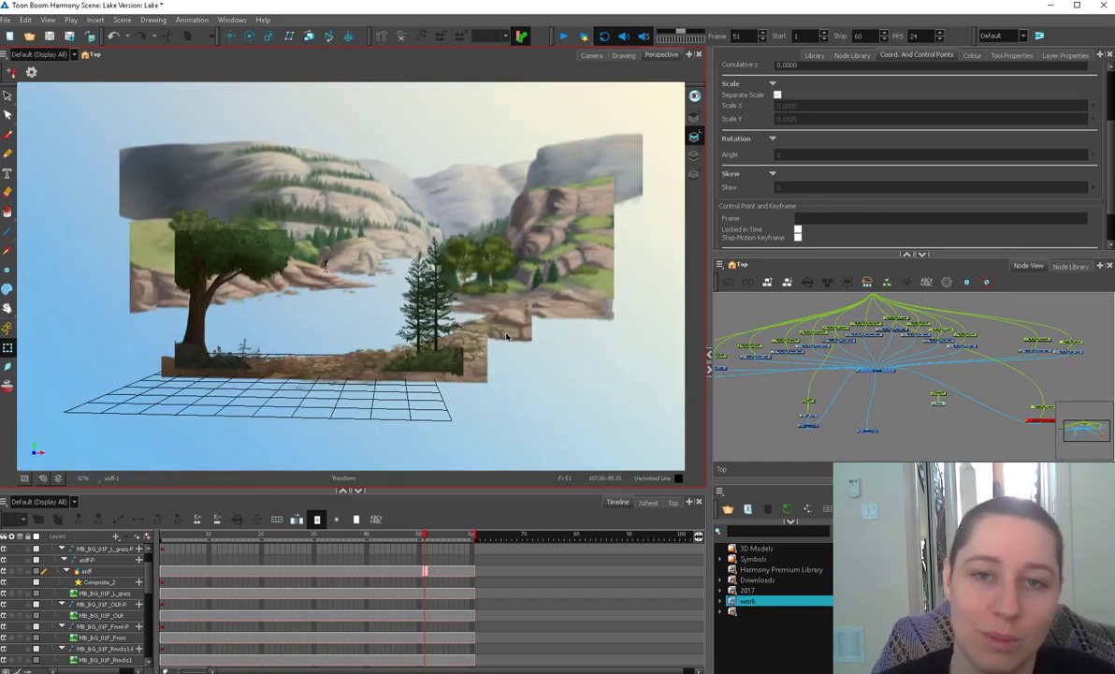
pyautogui.click(591, 54)
pyautogui.click(564, 36)
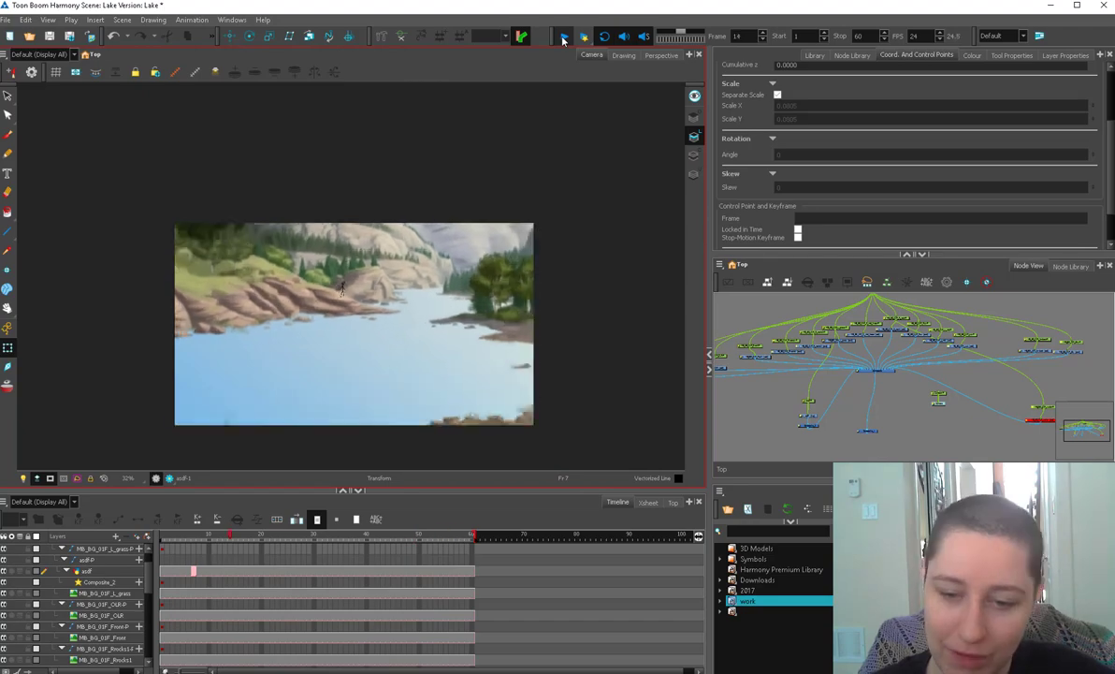